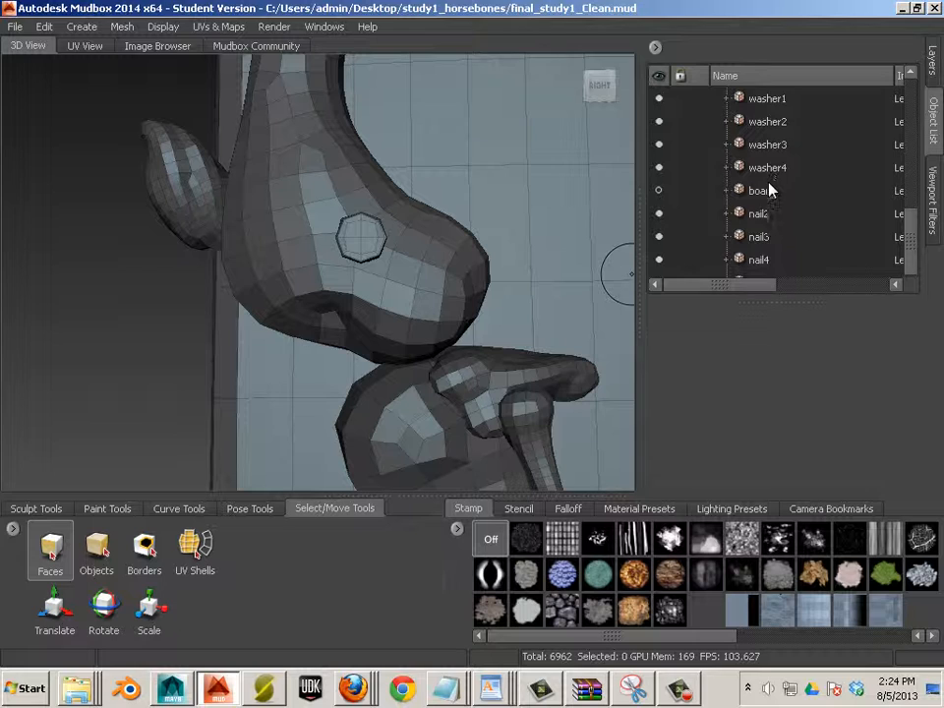
- Identify the backing board mesh behind the bones as bone7_Final by selecting it in the scene, and hide it
scroll(770, 190, "down", 4)
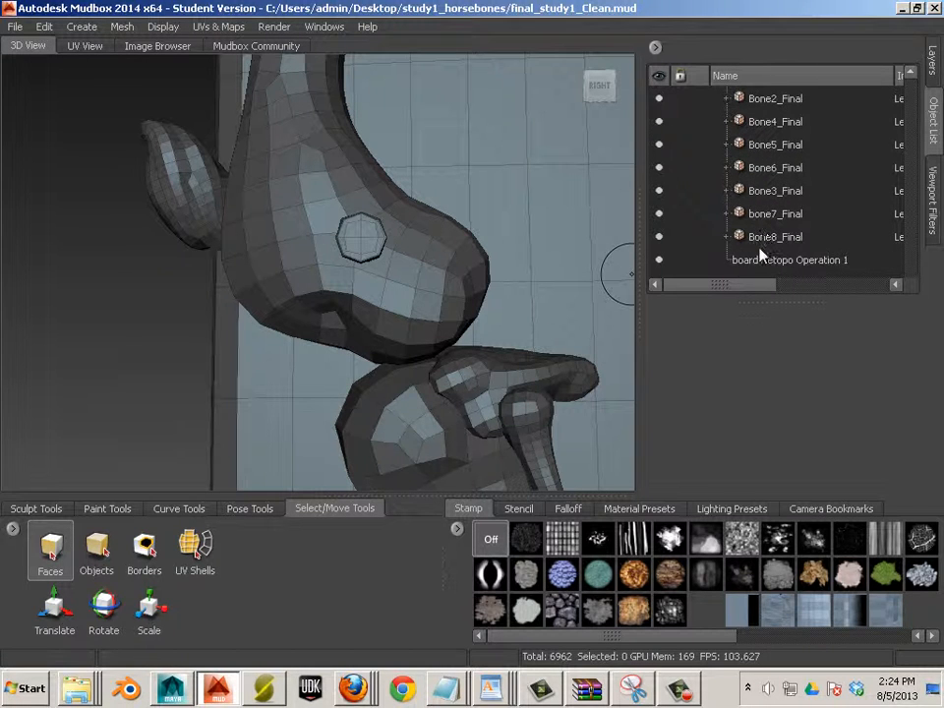
scroll(763, 248, "up", 4)
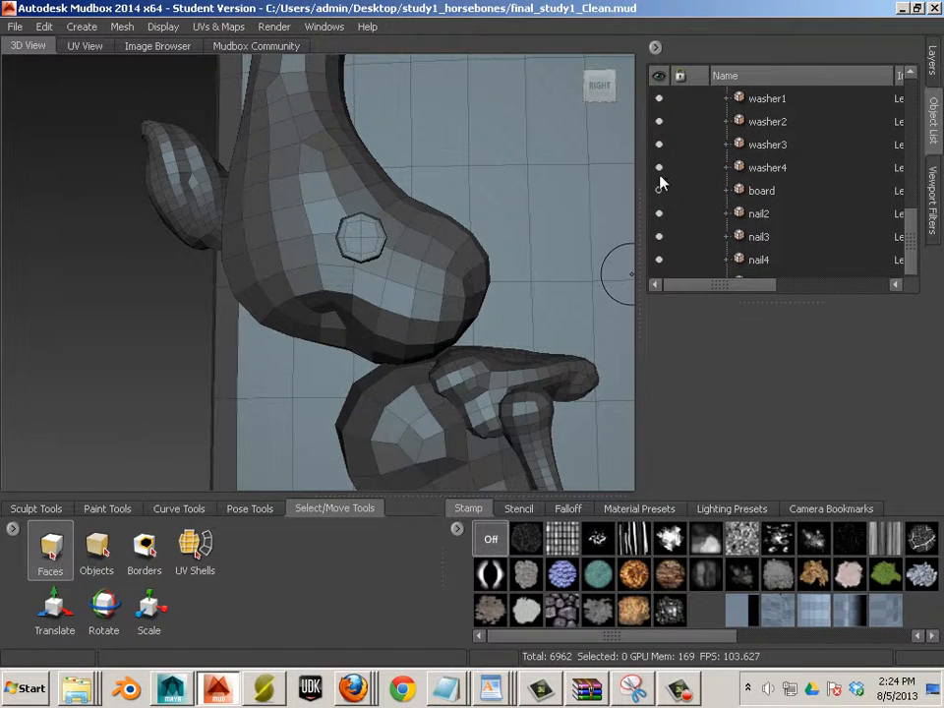
left_click(659, 189)
left_click_drag(590, 246, 543, 345, "alt")
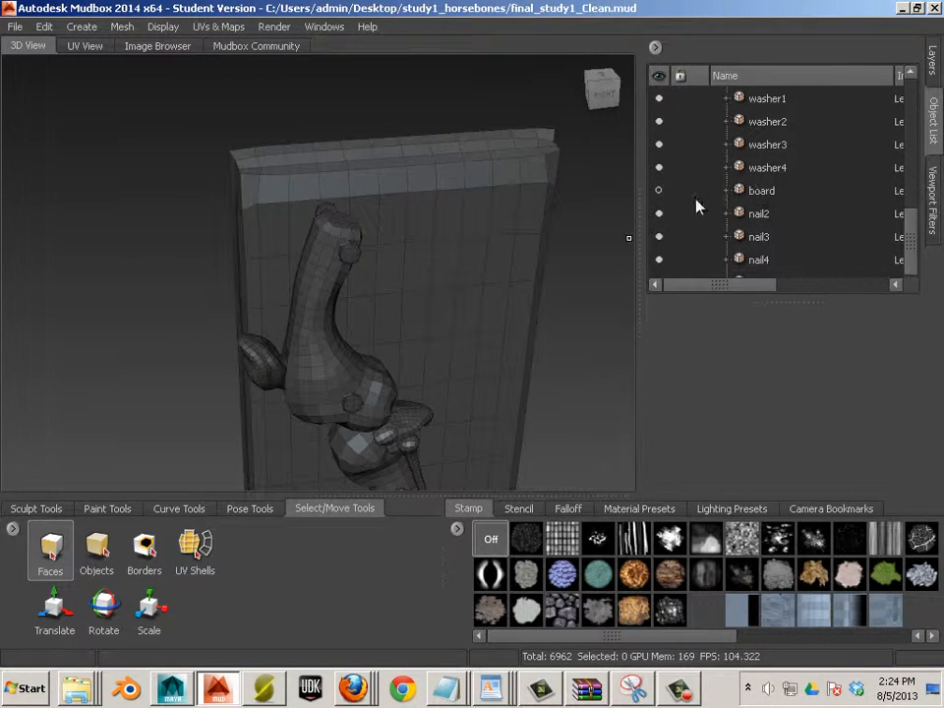
scroll(712, 212, "down", 3)
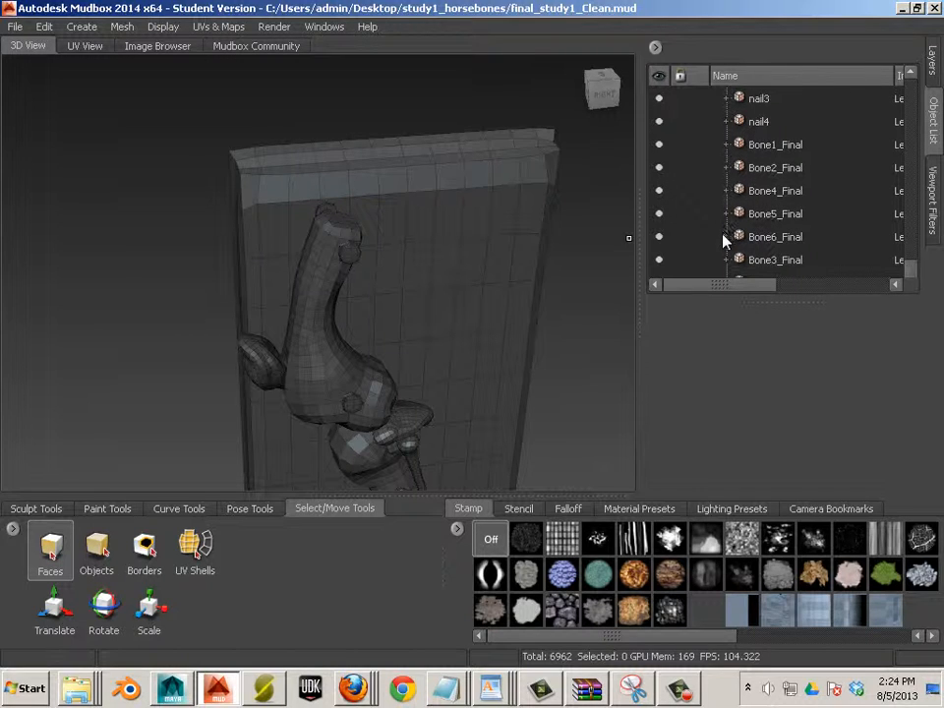
scroll(723, 240, "down", 1)
left_click(97, 551)
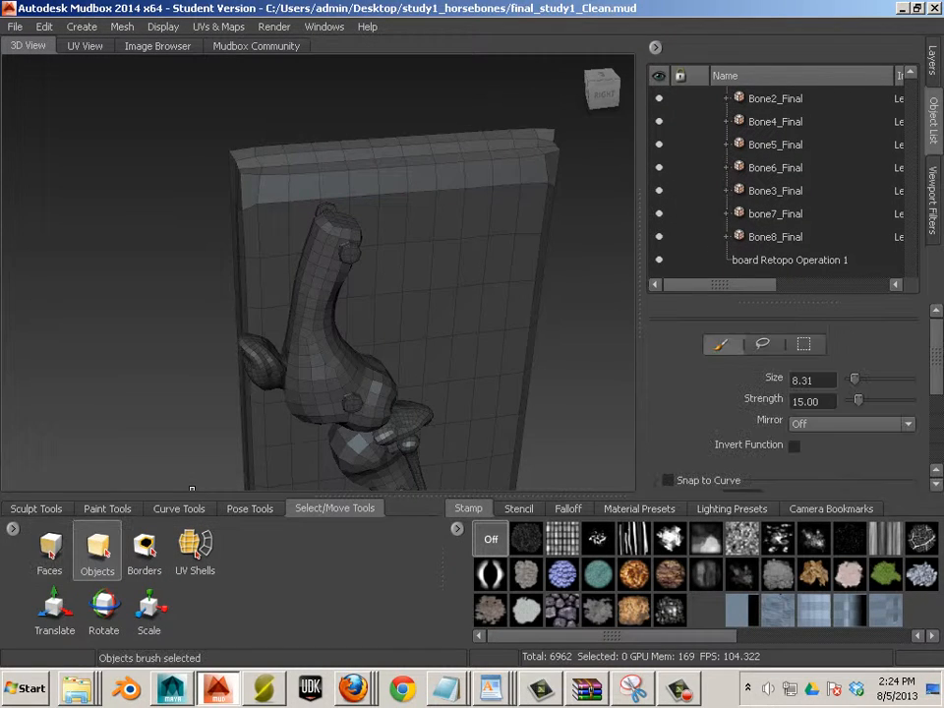
left_click(444, 158)
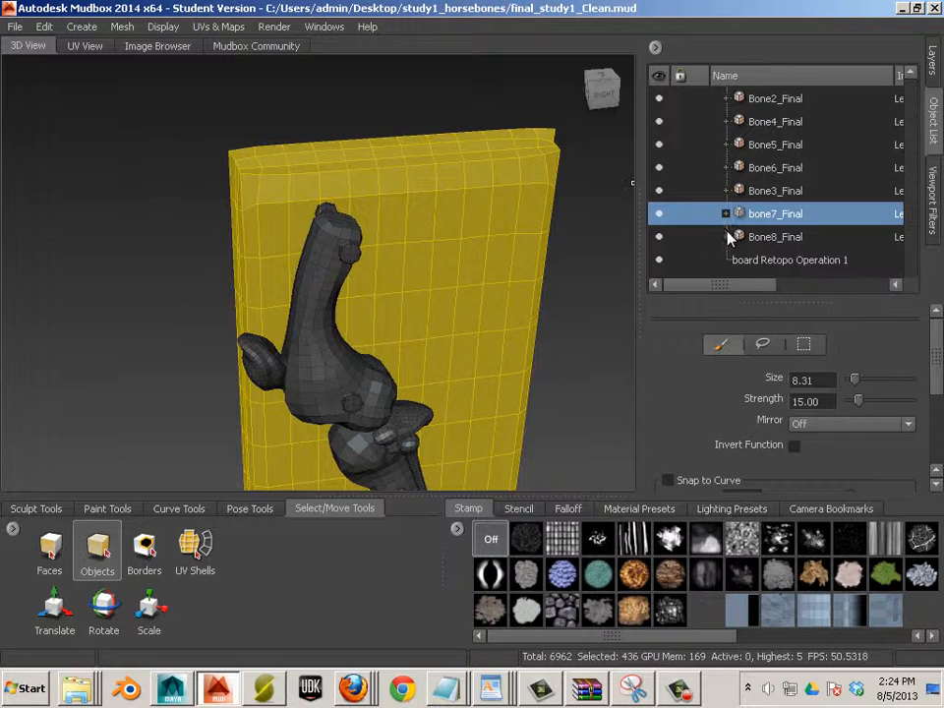
left_click(660, 214)
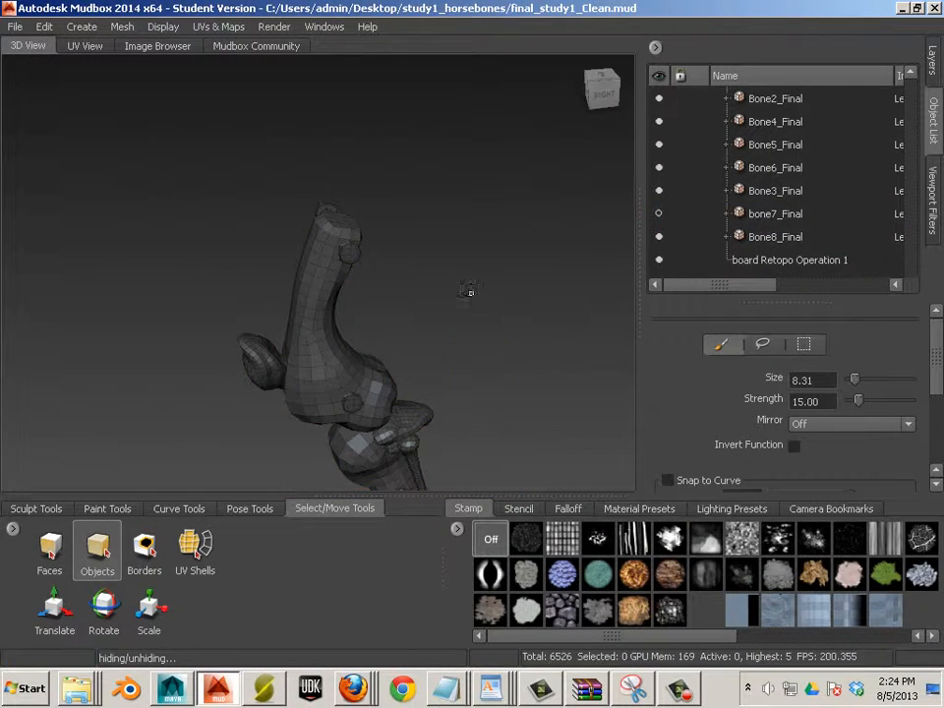
- Select the whole range of meshes in the object list from nail1 through Bone8_Final
scroll(472, 294, "down", 3)
scroll(755, 268, "up", 3)
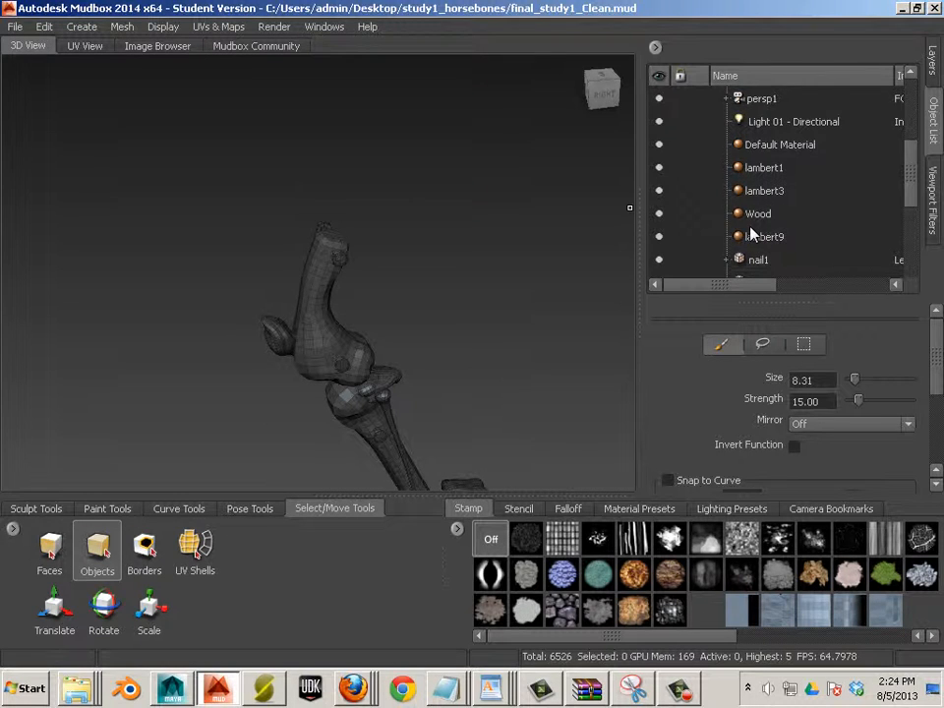
scroll(752, 234, "down", 2)
left_click_drag(638, 257, 457, 333, "alt")
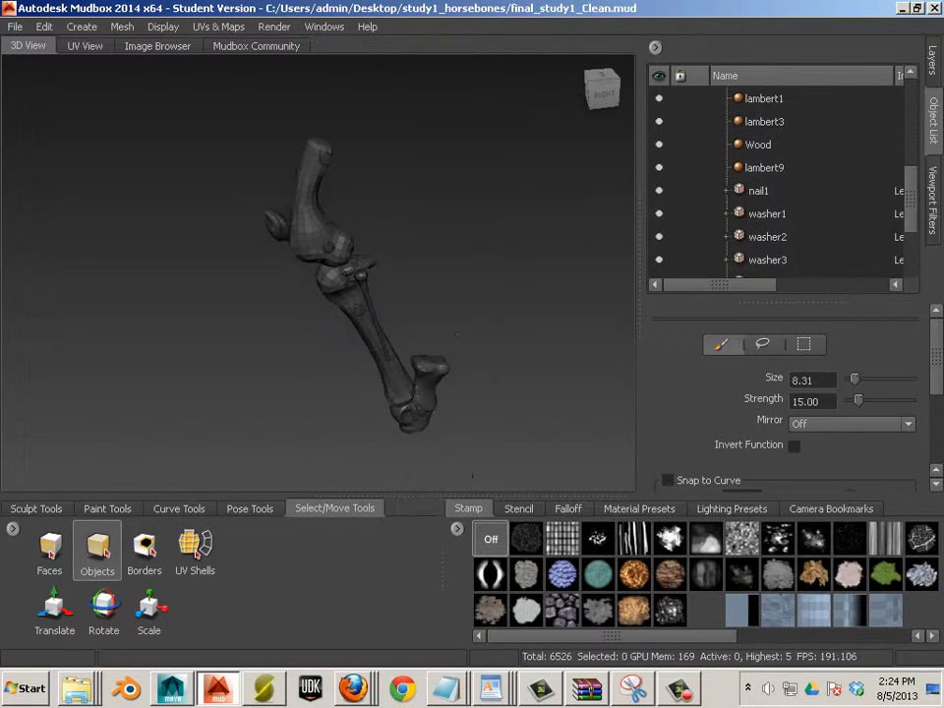
middle_click_drag(456, 333, 438, 308, "alt")
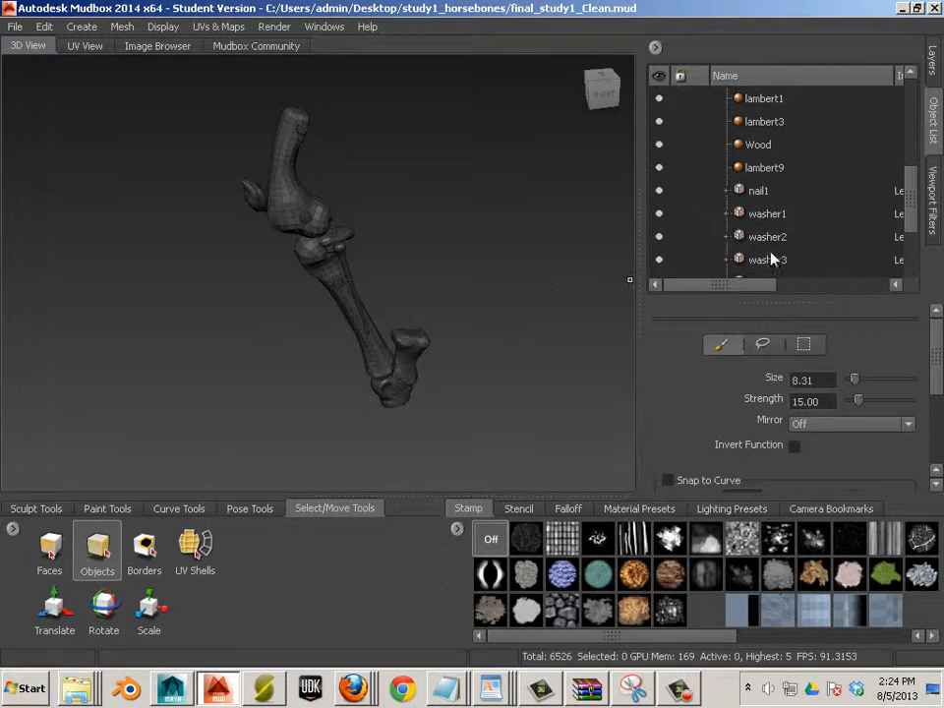
left_click(769, 216)
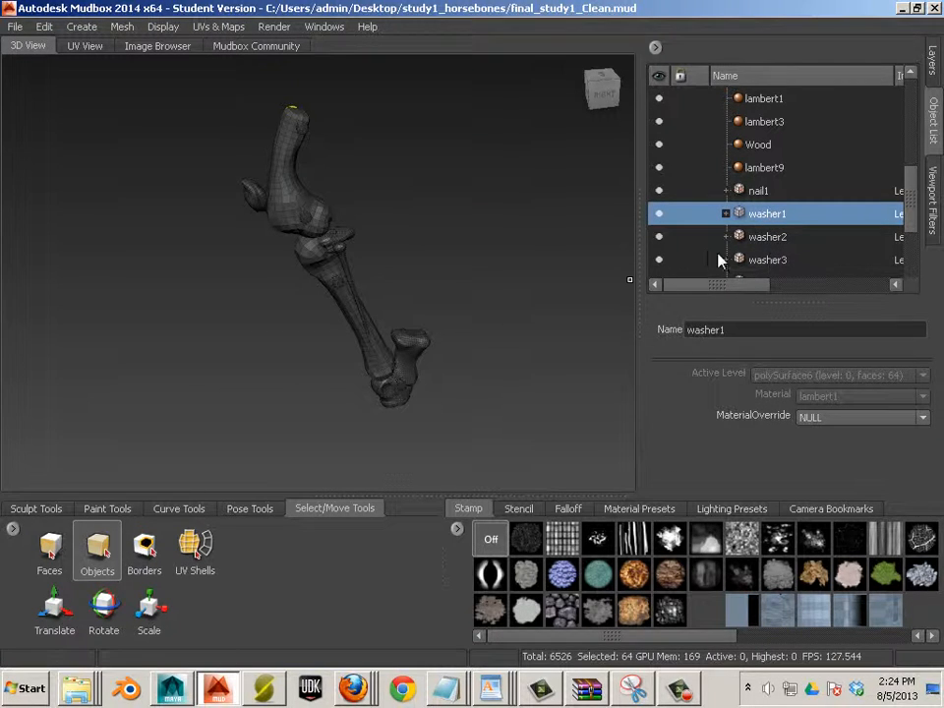
left_click(758, 190)
scroll(769, 228, "down", 4)
scroll(765, 228, "down", 1)
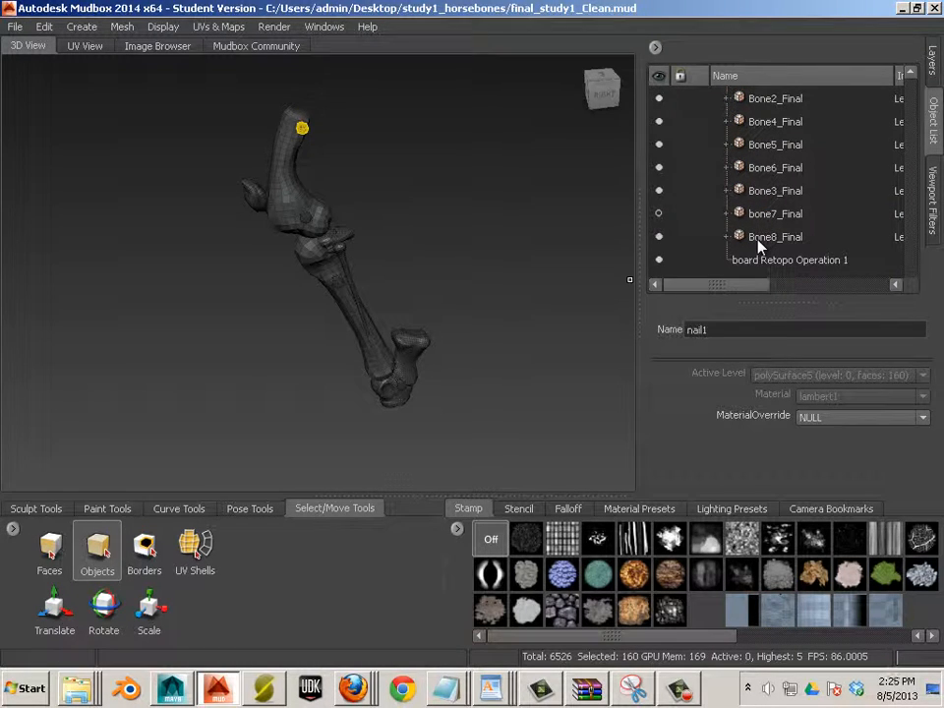
left_click(759, 245, "shift")
- Remove the hidden board and bone7_Final meshes from the selection
scroll(759, 246, "up", 2)
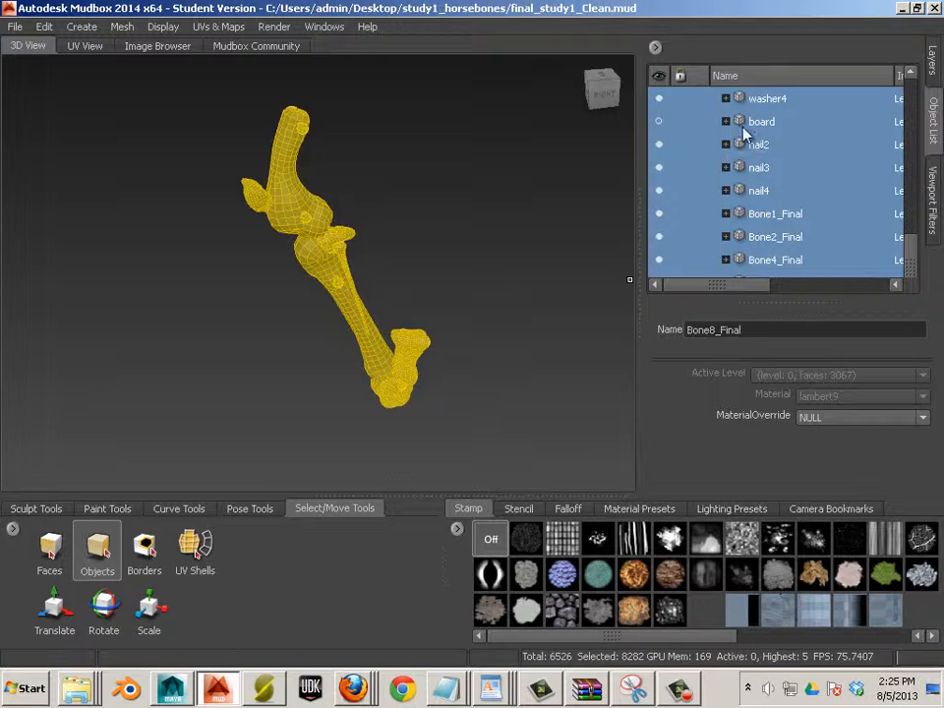
left_click(750, 122, "ctrl")
scroll(762, 222, "down", 2)
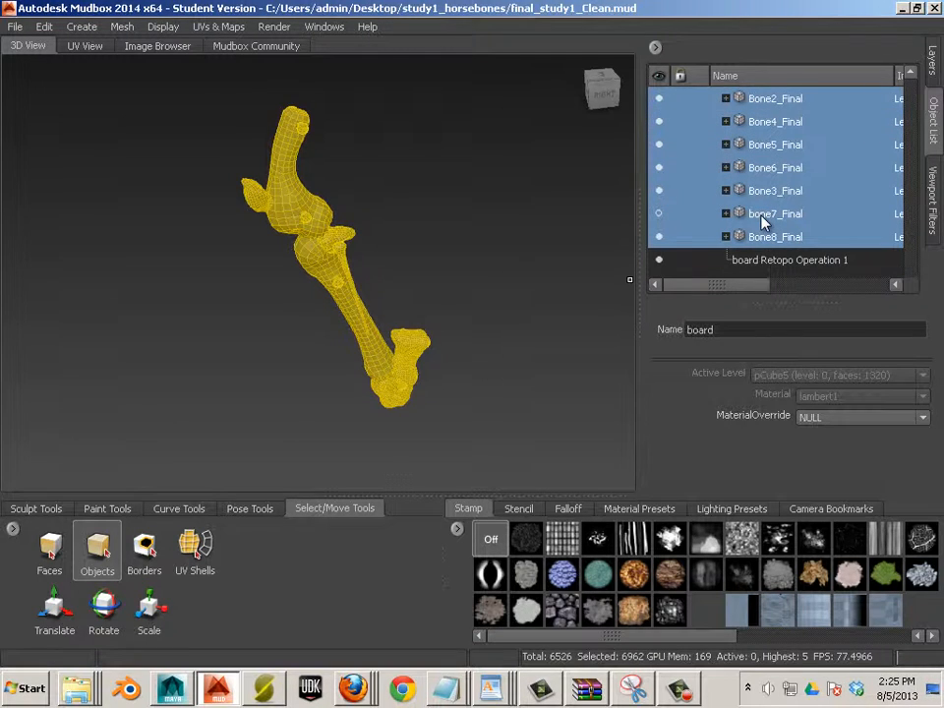
left_click(763, 218, "ctrl")
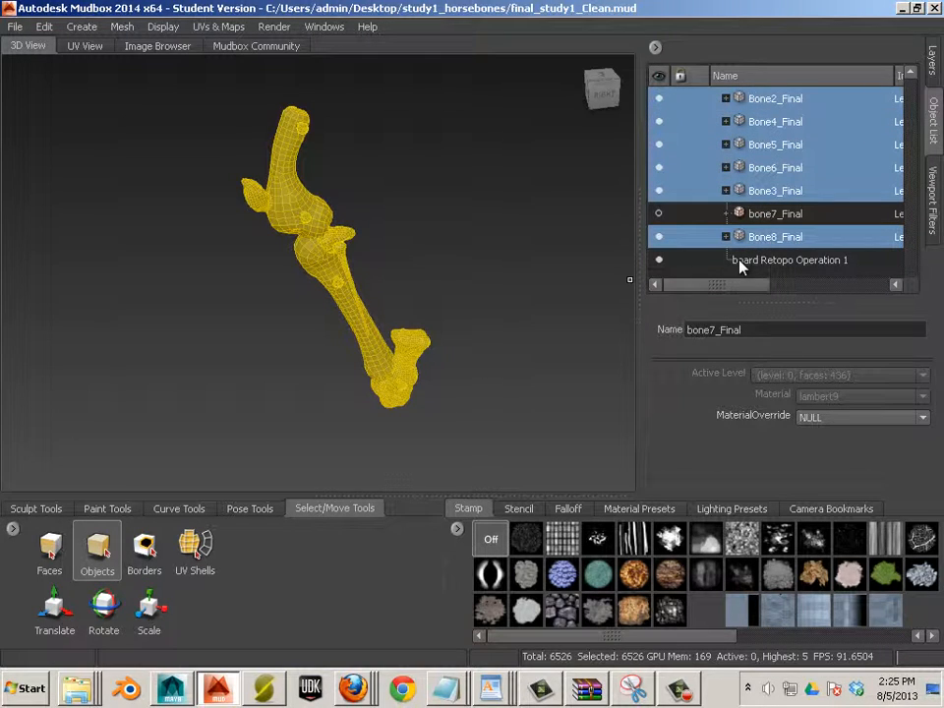
- Export the selected meshes as an OBJ, overwriting All_Bones.obj in the WIP folder
left_click(15, 26)
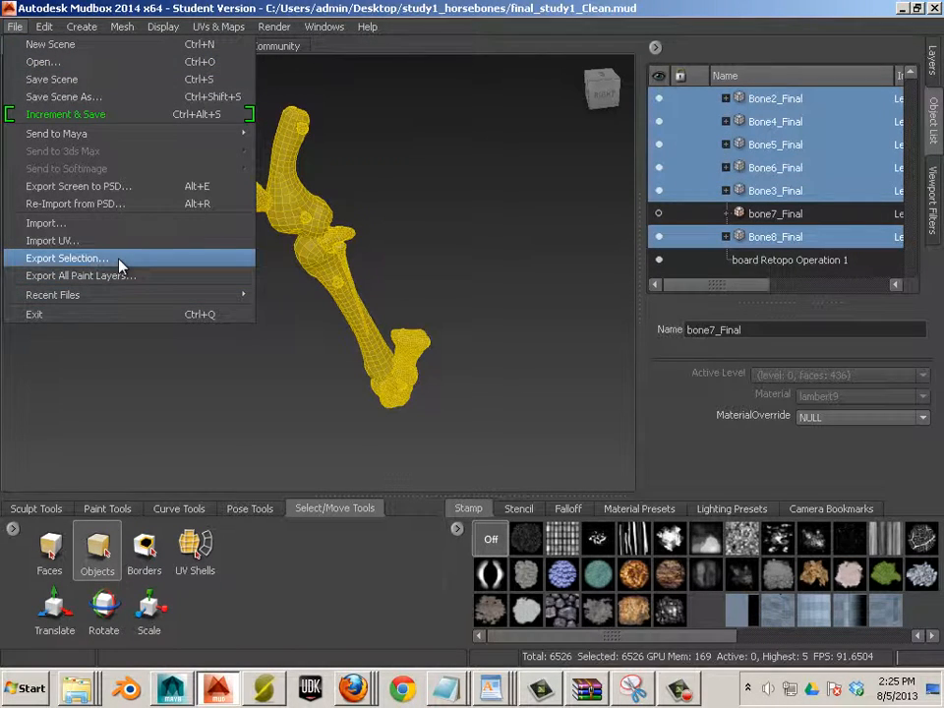
left_click(120, 260)
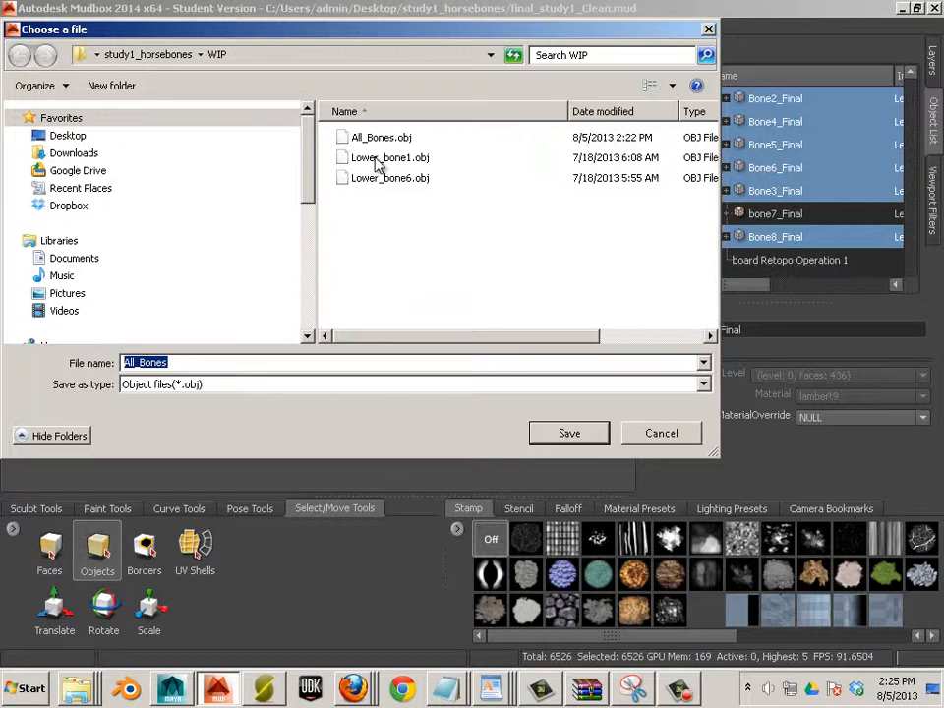
left_click(379, 138)
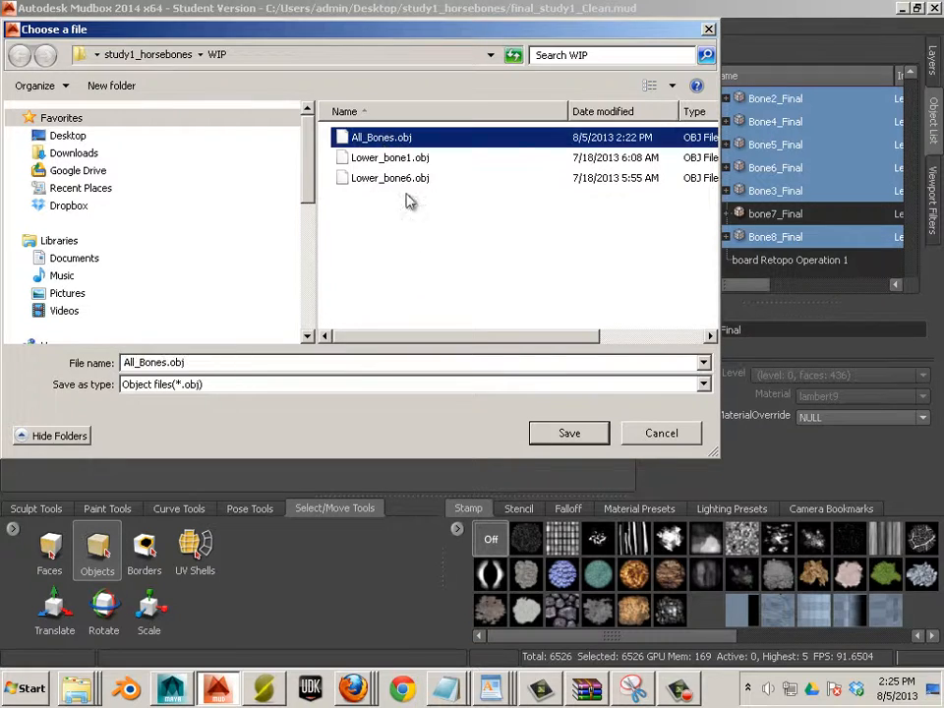
left_click(574, 434)
left_click(531, 345)
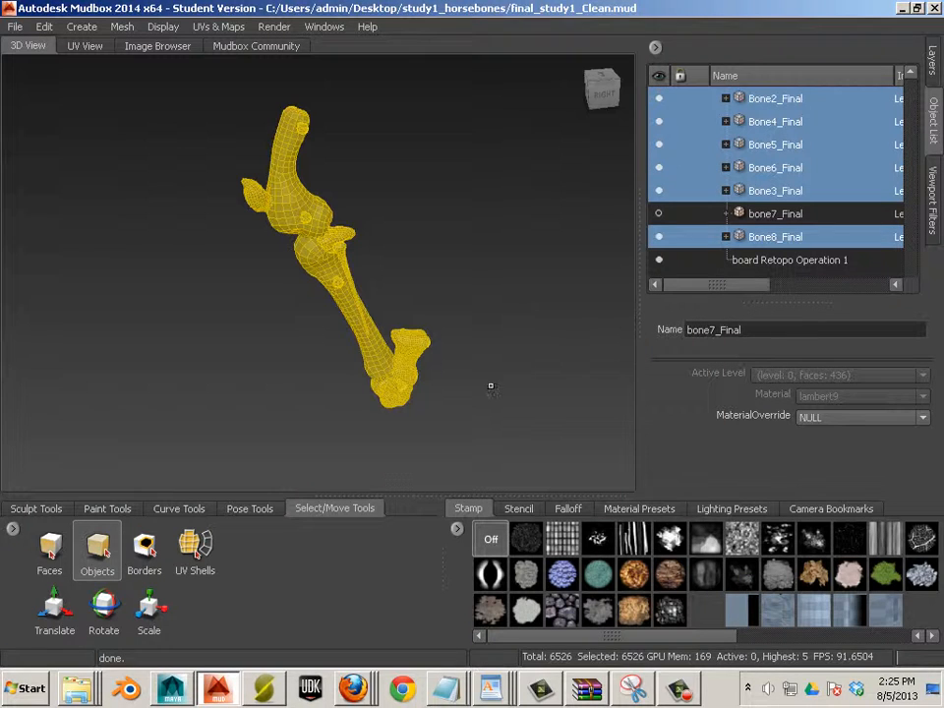
- Open the Computer window in Windows Explorer and move it aside
left_click(27, 688)
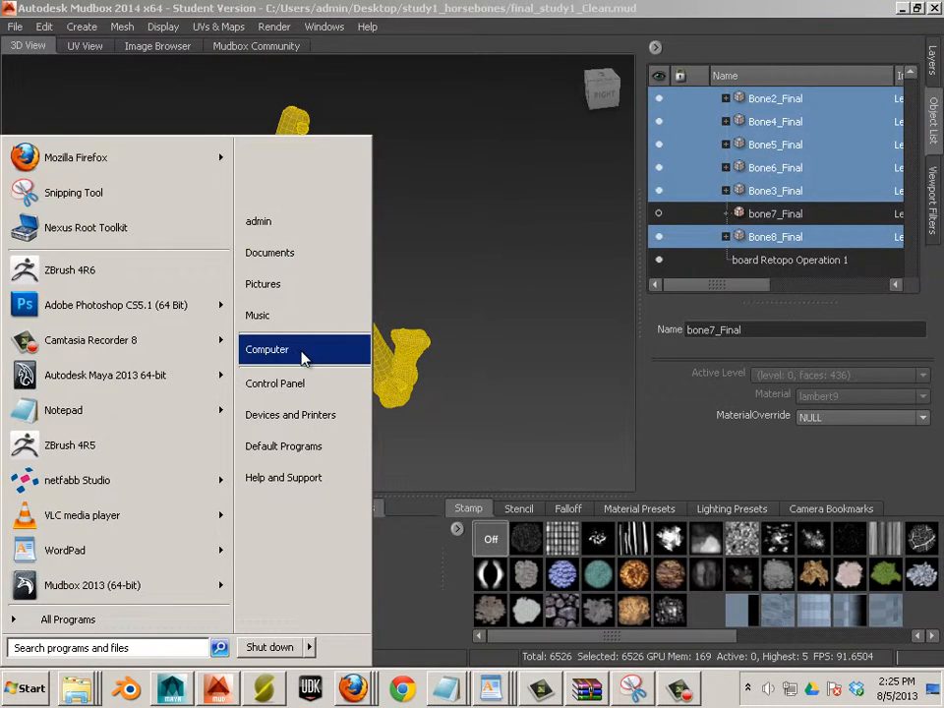
left_click(306, 356)
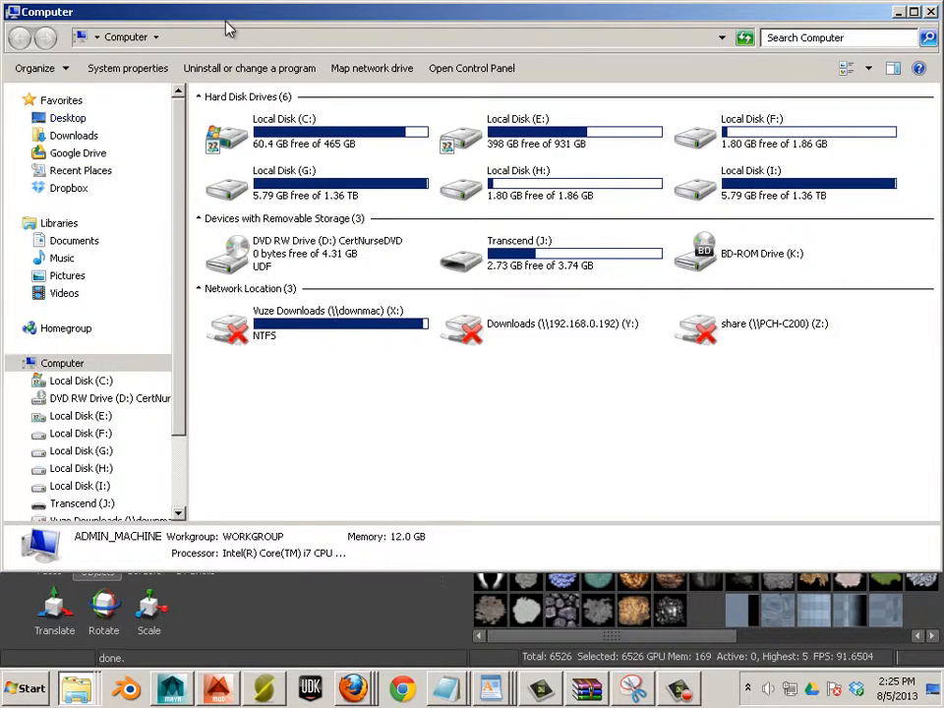
left_click_drag(94, 12, 943, 12)
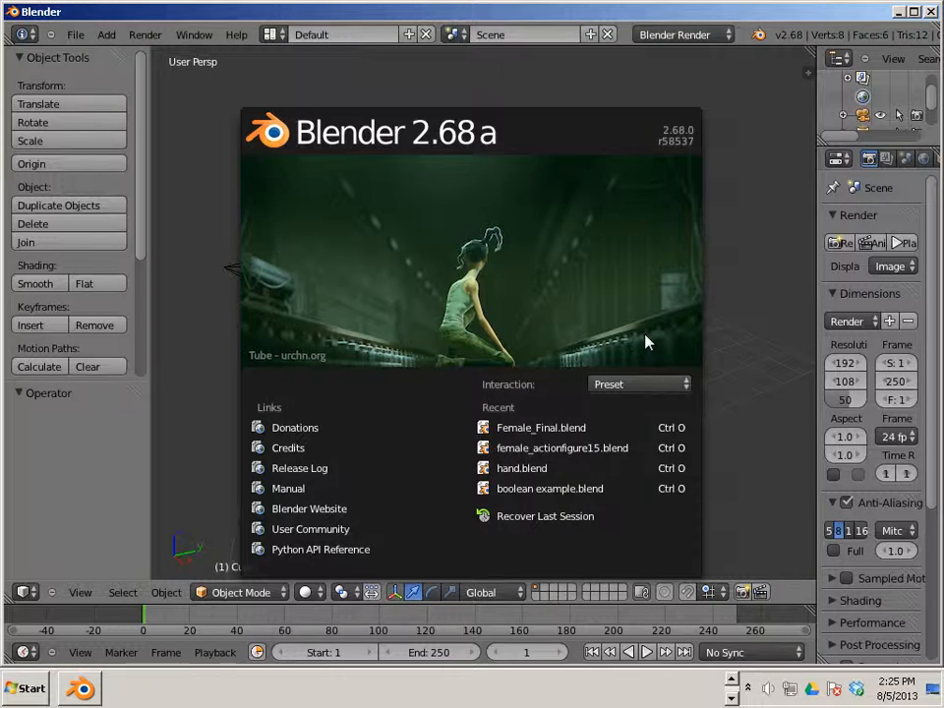
- Switch to Blender, set the interaction preset to Blender (default) and dismiss the splash screen
left_click(655, 386)
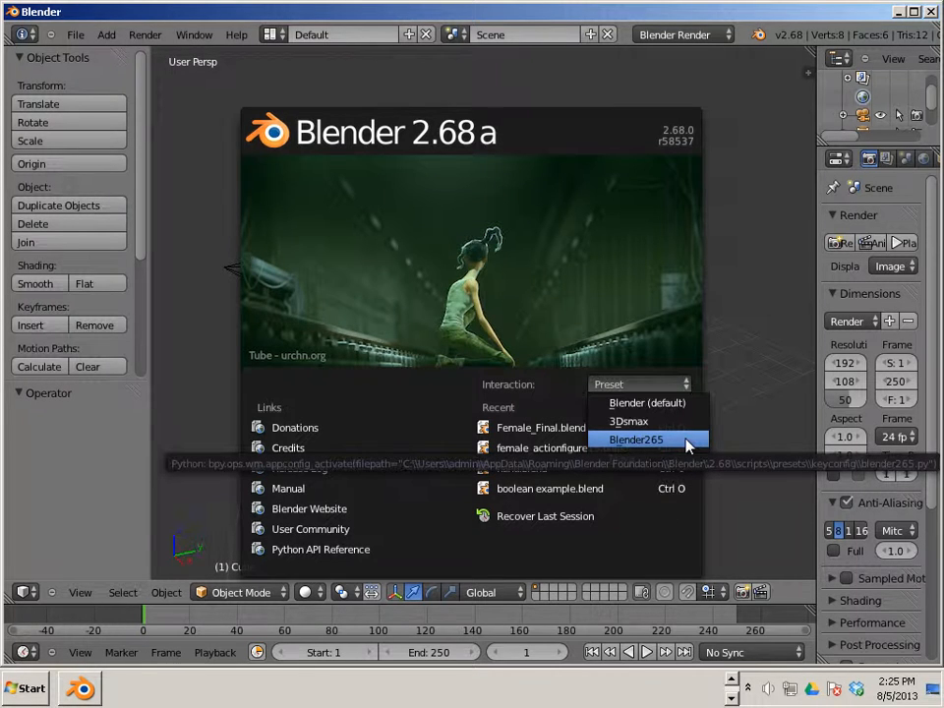
left_click(667, 402)
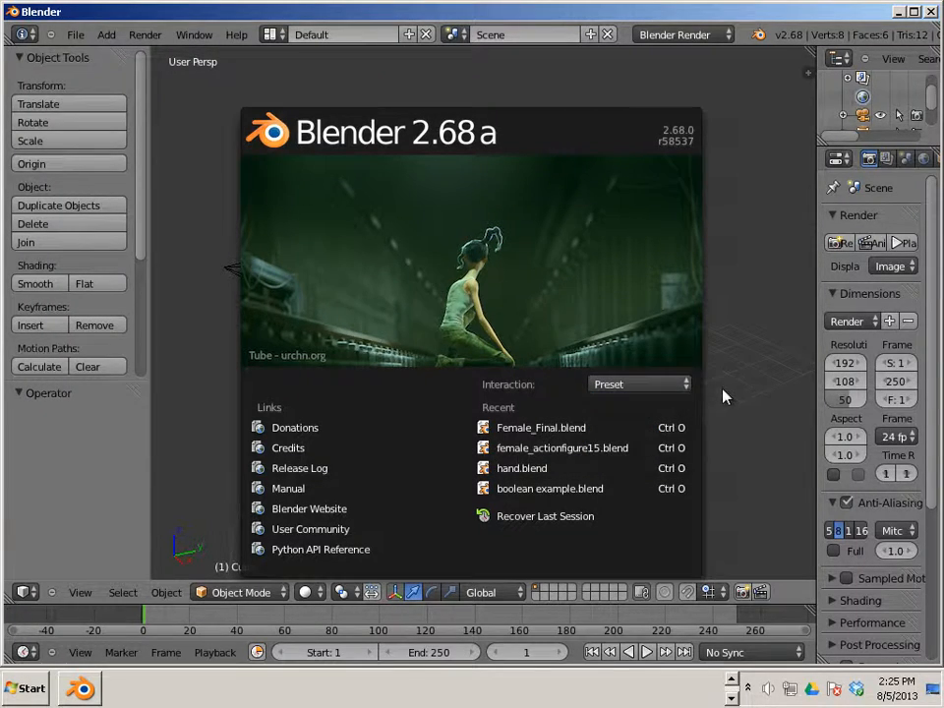
left_click(723, 396)
- Delete the default cube from the scene
middle_click_drag(513, 368, 485, 400)
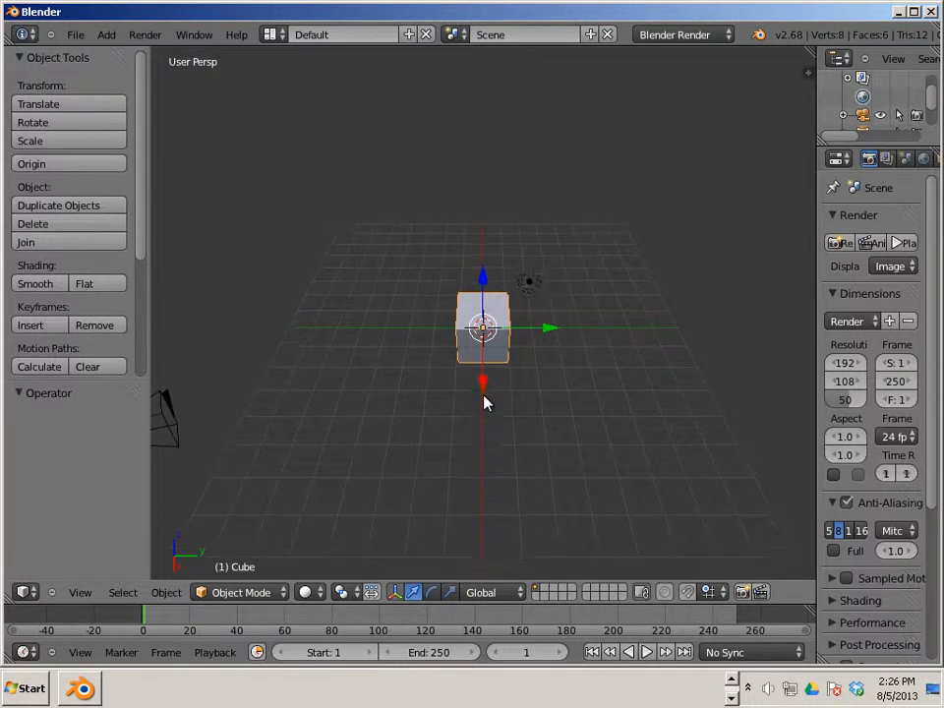
scroll(491, 387, "up", 3)
key("x")
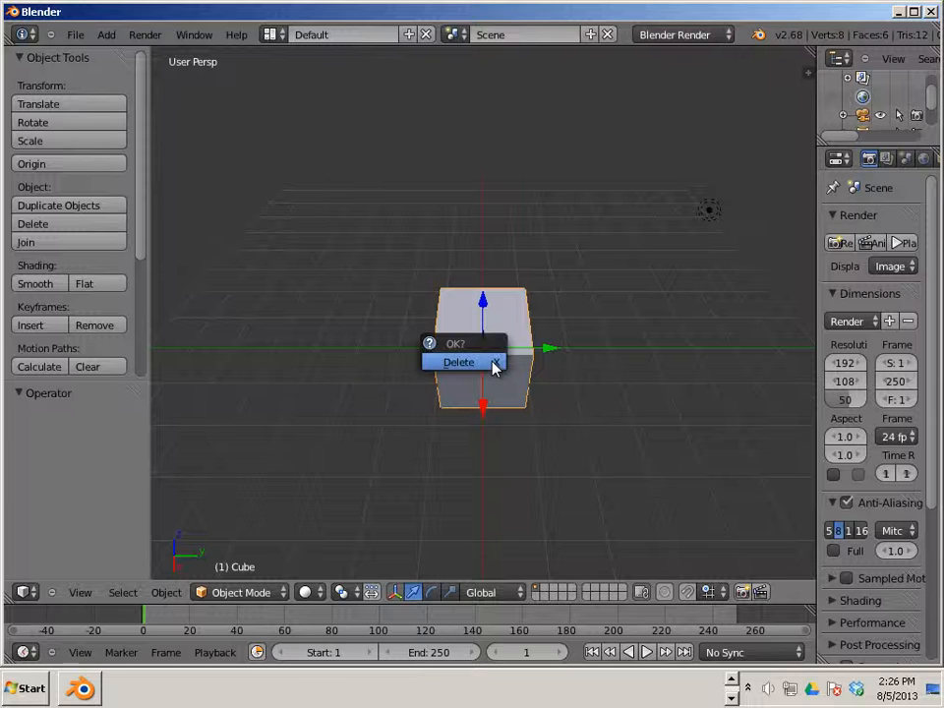
left_click(495, 365)
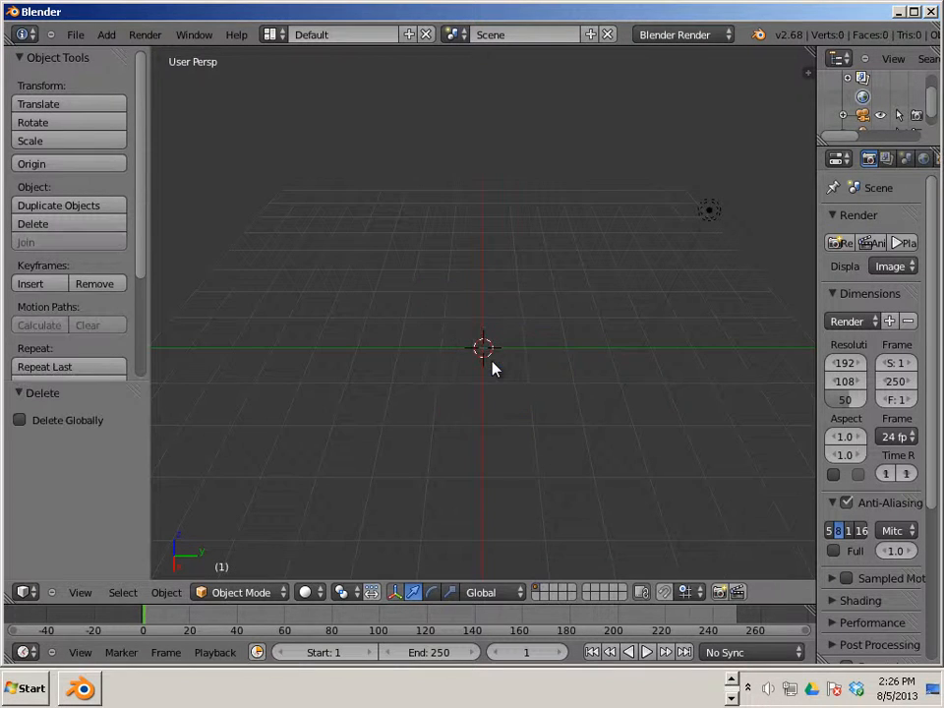
- Import the Wavefront OBJ file All_Bones.obj from the WIP folder inside study1_horsebones on the Desktop
left_click(75, 34)
mouse_move(167, 321)
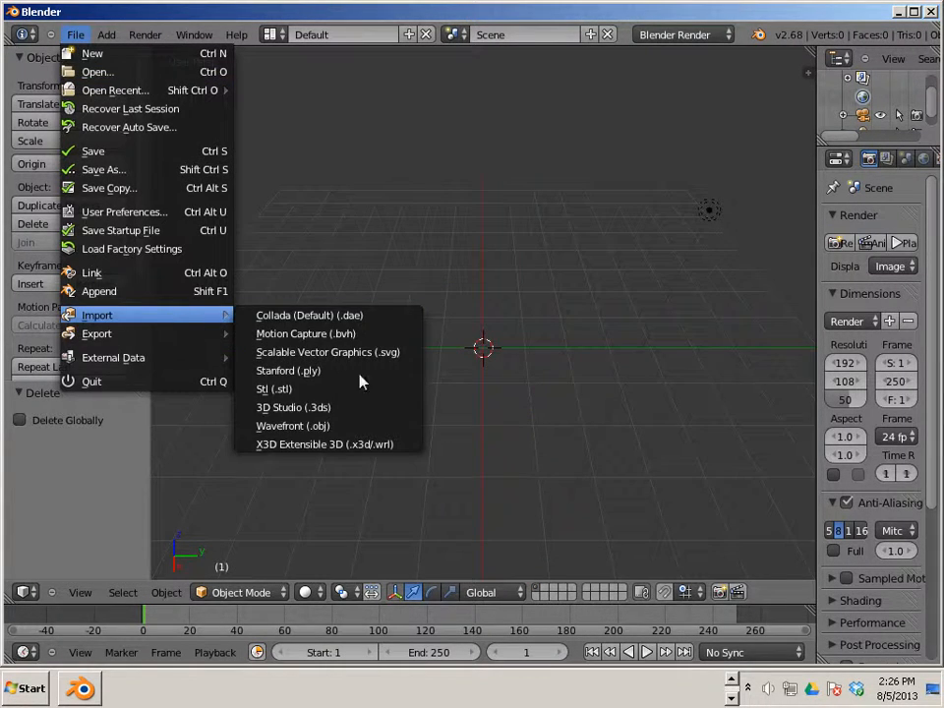
left_click(359, 426)
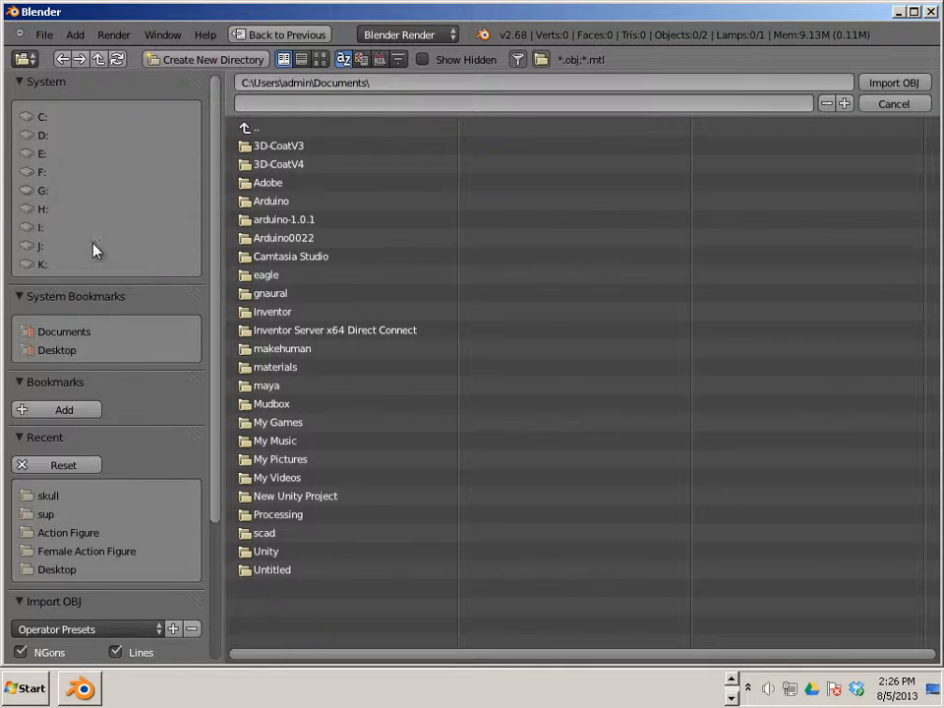
left_click(79, 351)
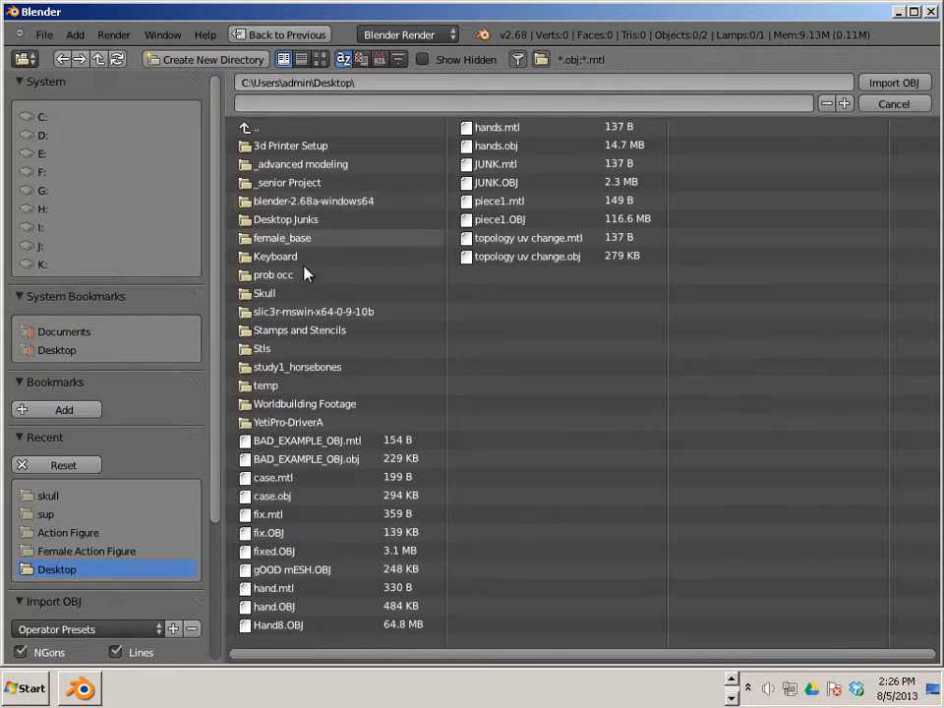
left_click(308, 372)
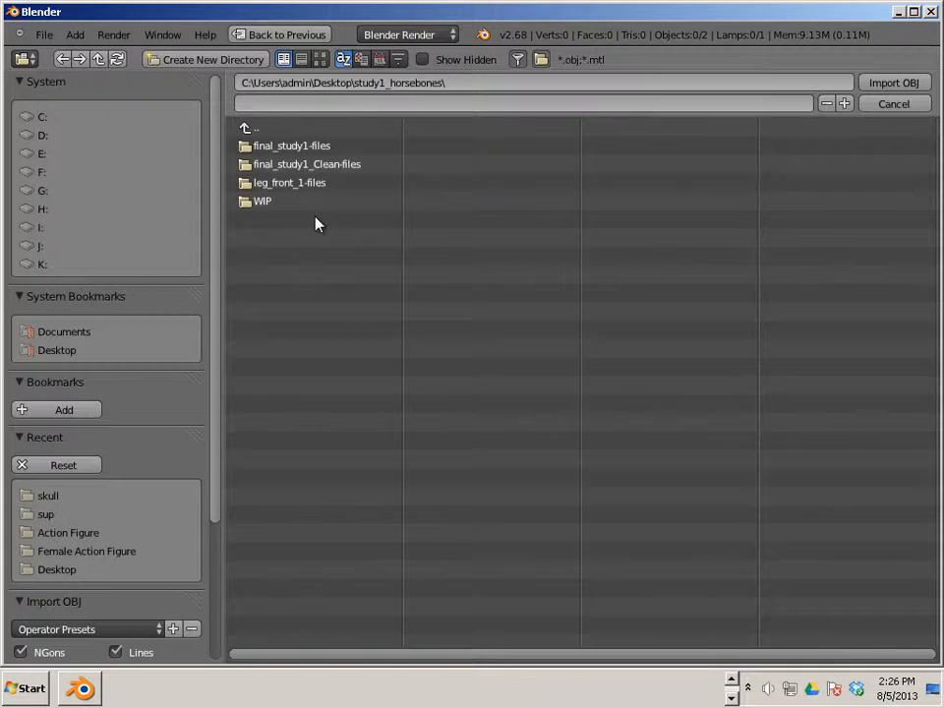
left_click(335, 169)
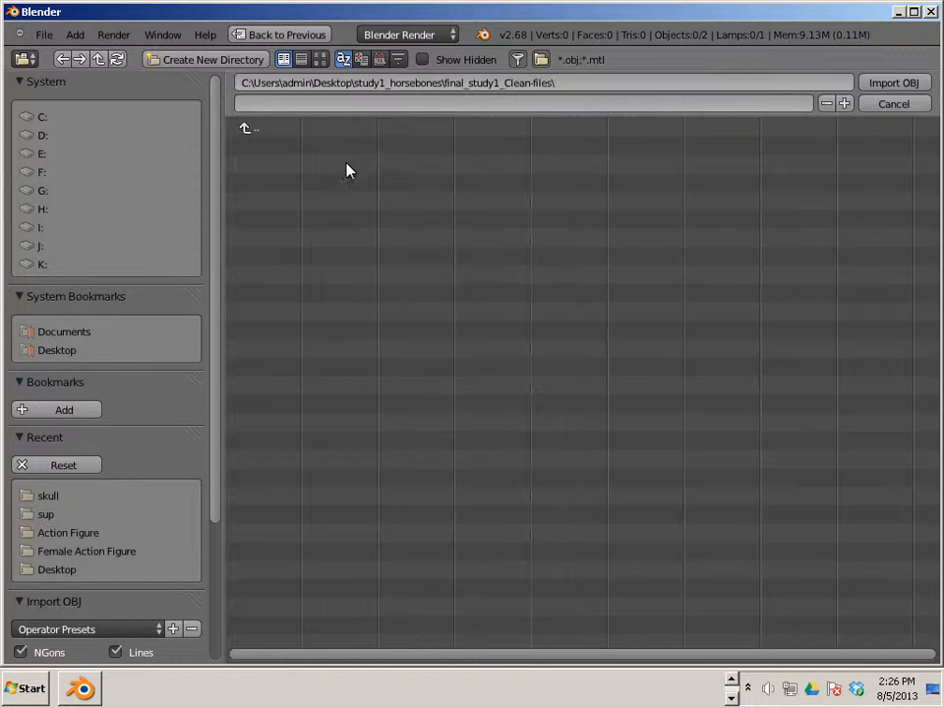
left_click(248, 128)
left_click(306, 204)
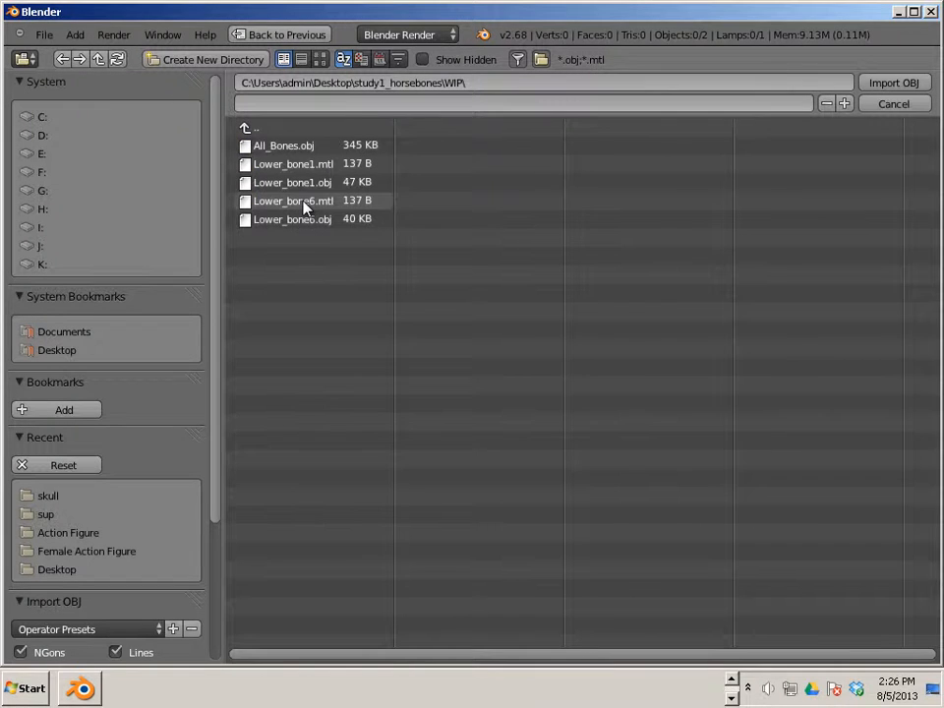
left_click(300, 145)
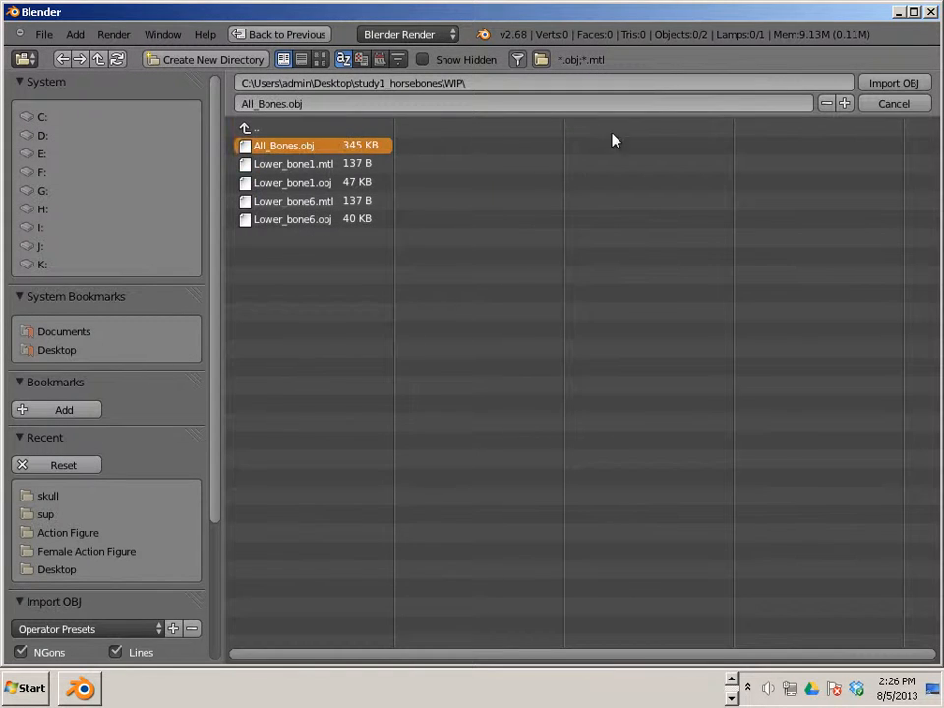
left_click(885, 87)
scroll(483, 257, "down", 10)
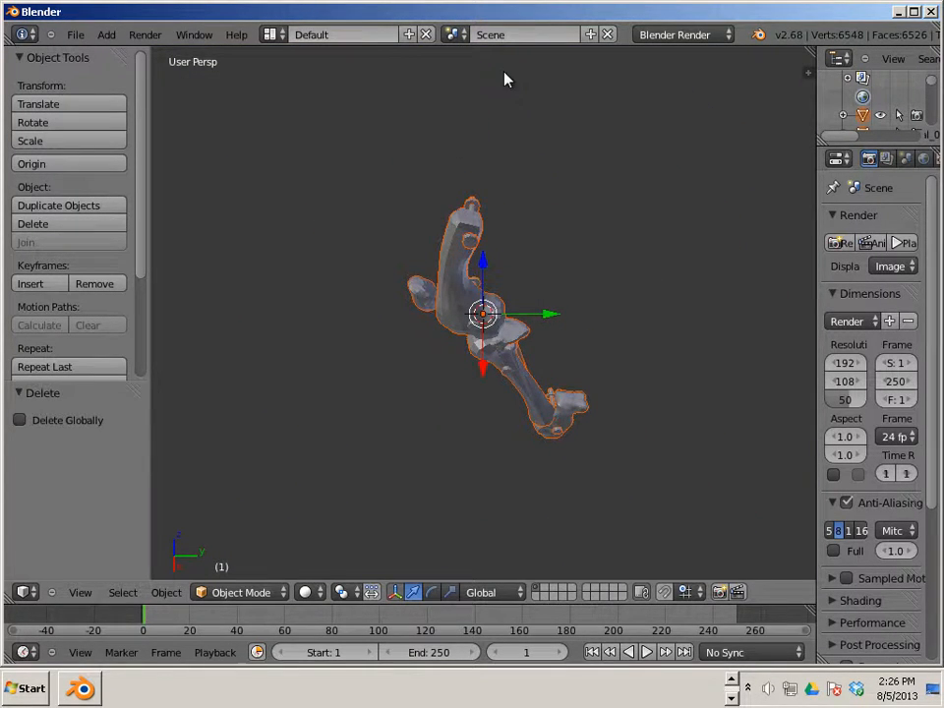
- Split the 3D view into two side-by-side areas and make the second one a UV/Image Editor
right_click(491, 47)
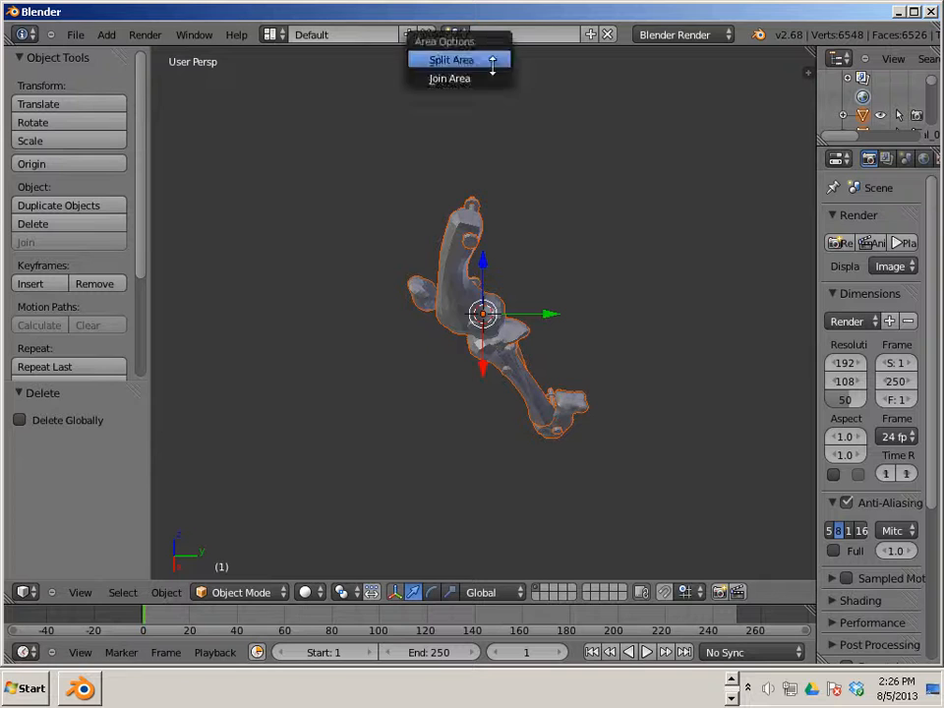
left_click(451, 60)
left_click(493, 63)
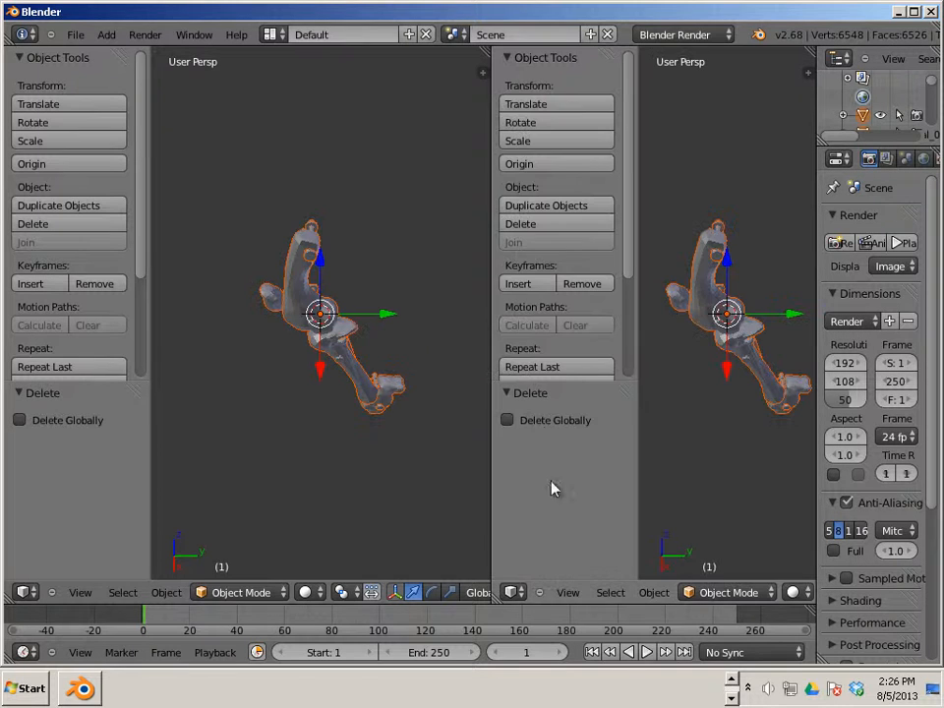
left_click(515, 593)
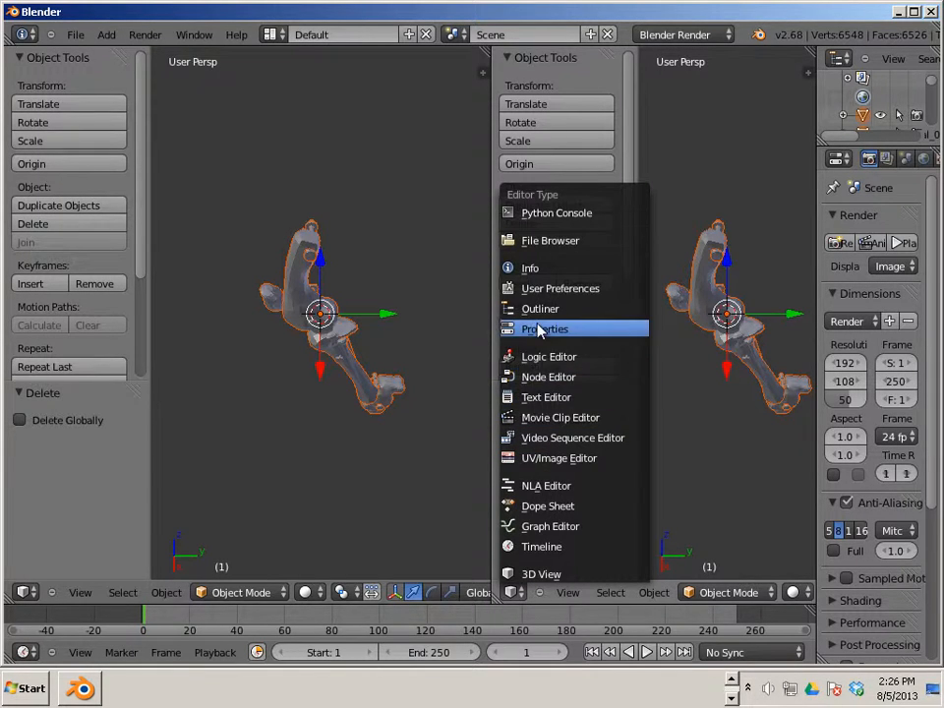
left_click(525, 461)
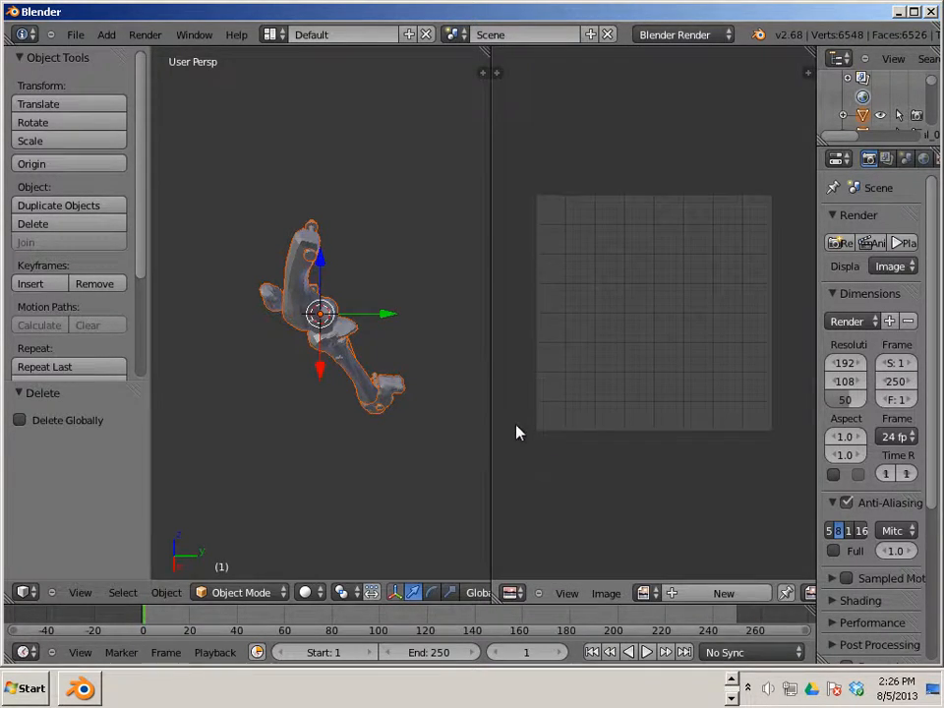
- Examine the imported leg bones in the 3D view from another angle and at different zoom levels
scroll(518, 433, "up", 2)
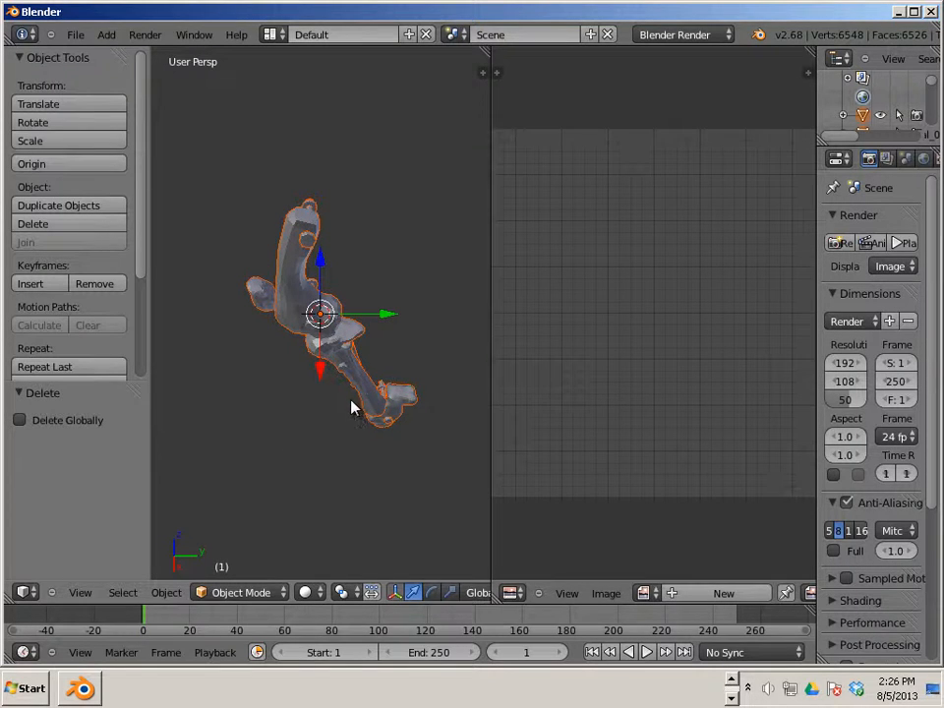
middle_click_drag(352, 408, 385, 394)
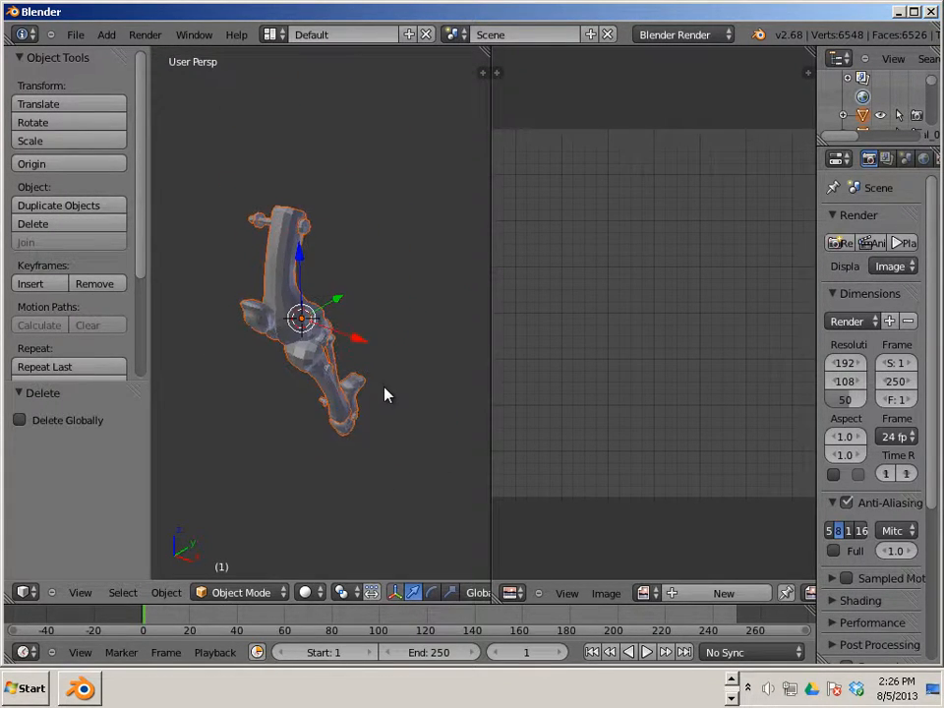
scroll(377, 399, "up", 2)
scroll(376, 399, "down", 3)
scroll(376, 400, "up", 4)
scroll(376, 402, "down", 2)
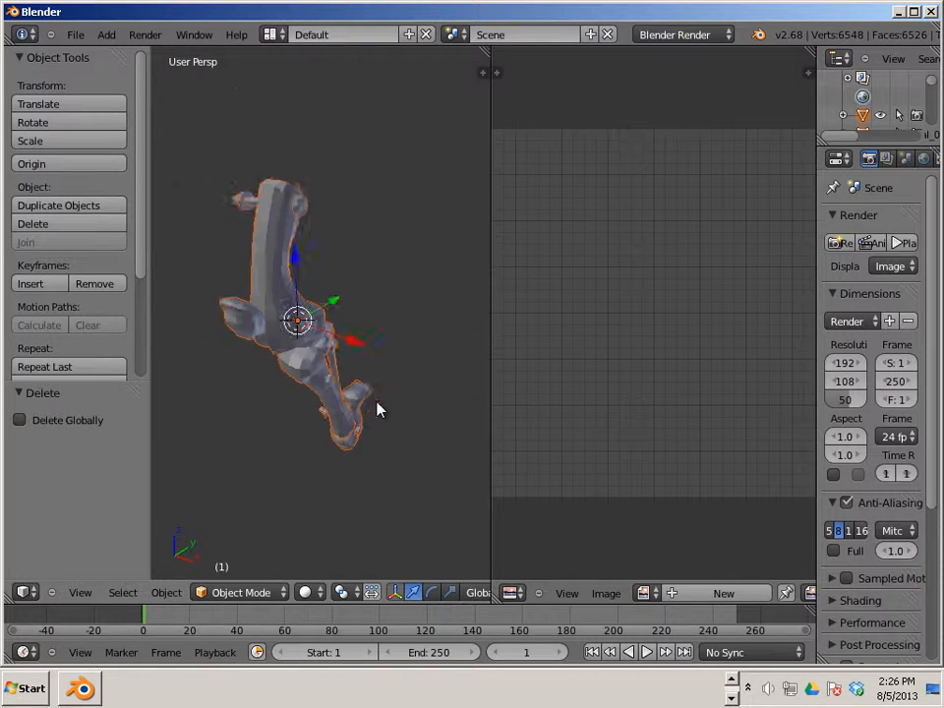
scroll(377, 407, "down", 2)
scroll(385, 407, "up", 3)
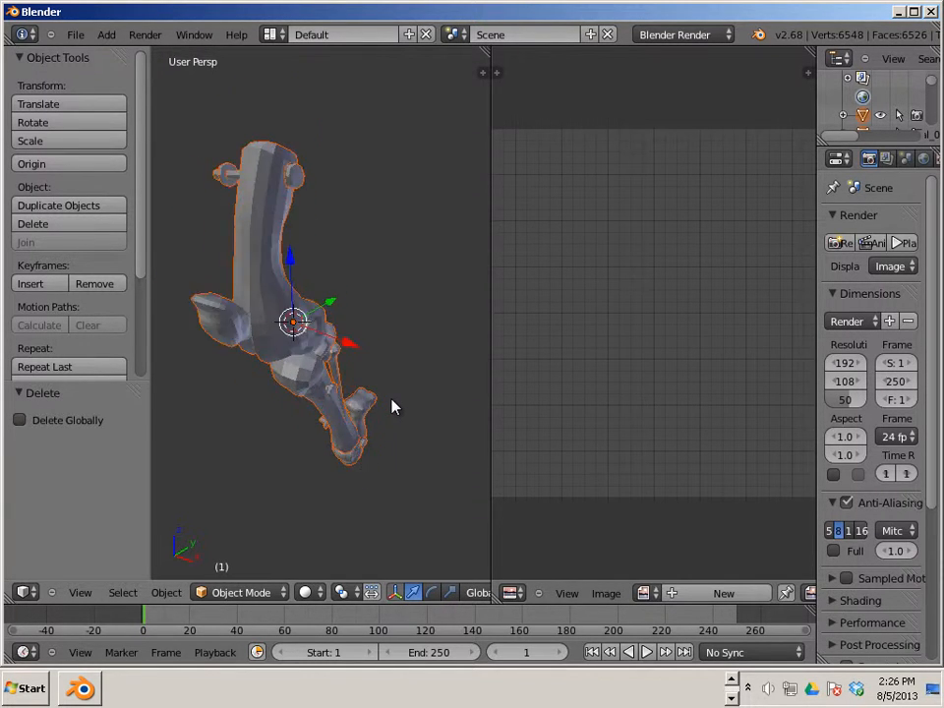
scroll(391, 406, "up", 2)
scroll(391, 406, "down", 6)
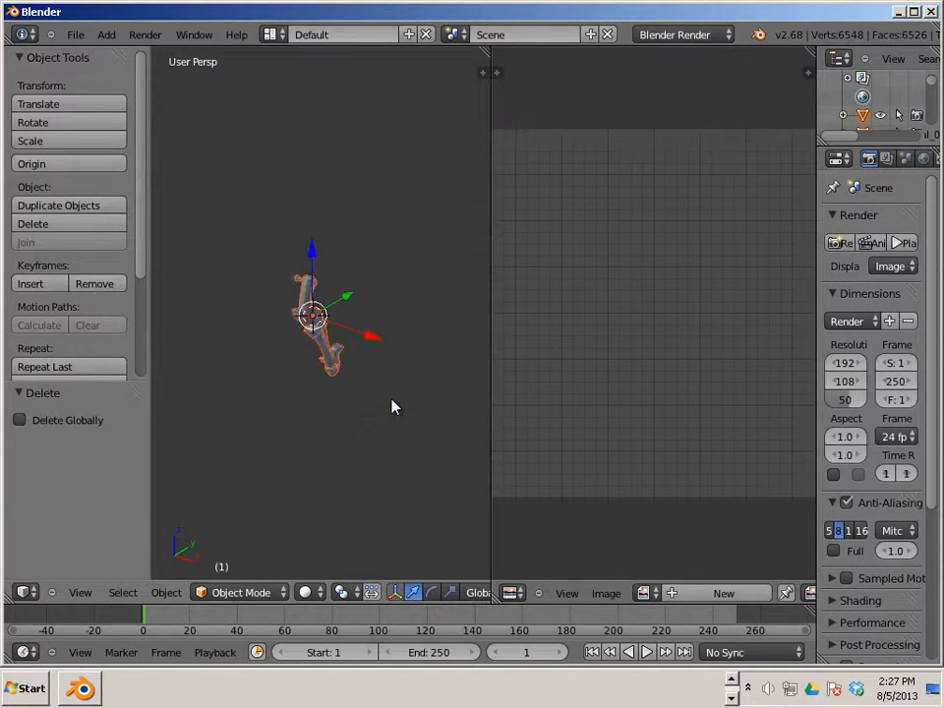
scroll(391, 406, "up", 2)
key("5")
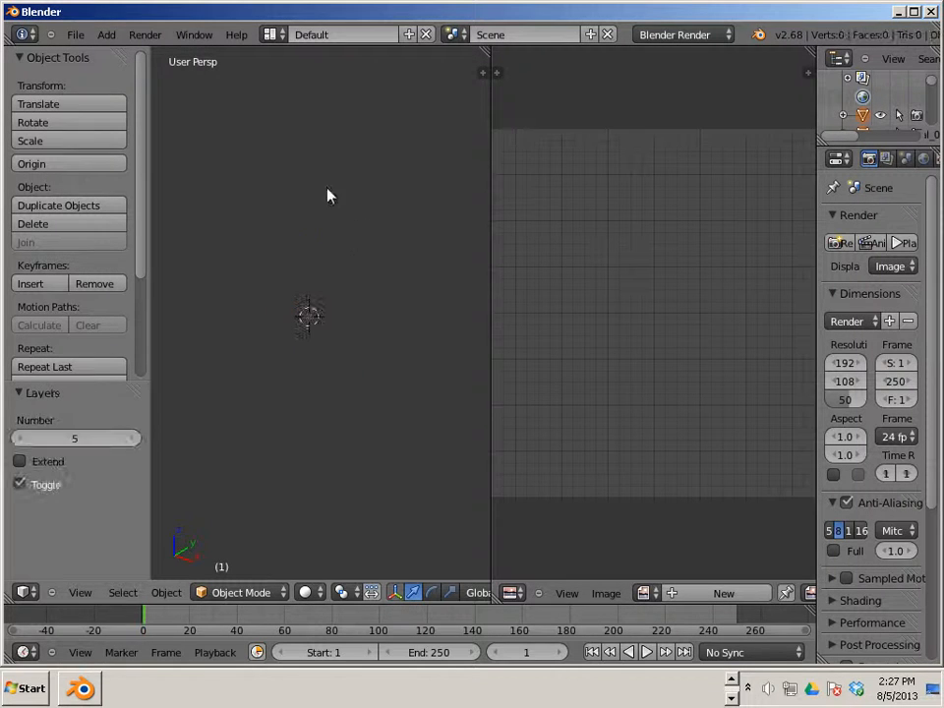
left_click(207, 93)
scroll(218, 123, "up", 7)
key("1")
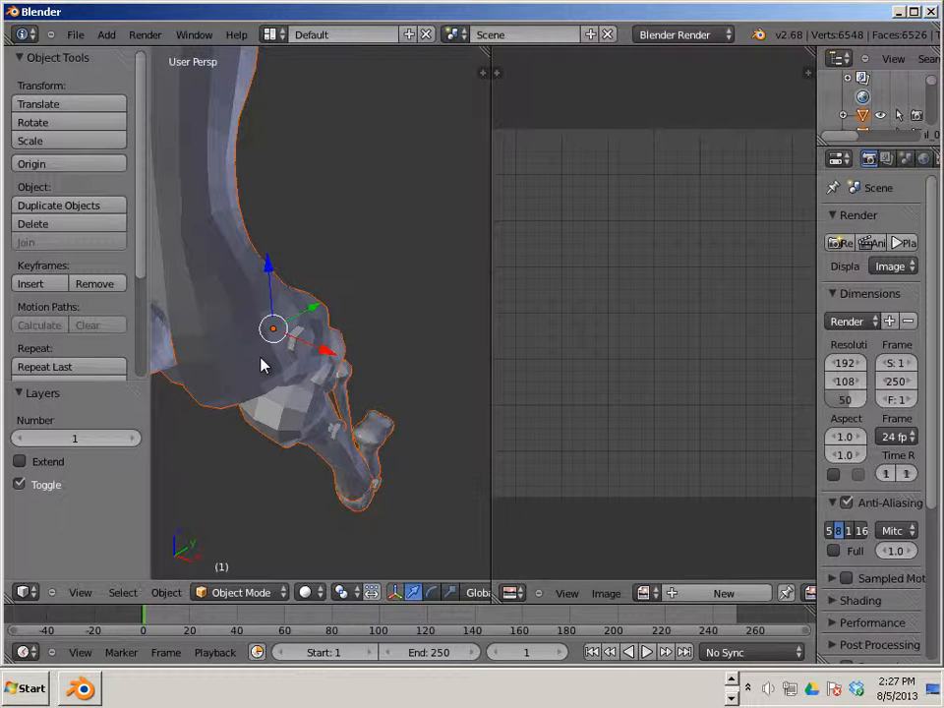
- Switch the 3D view of the leg bones from perspective to orthographic projection
key("KP_5")
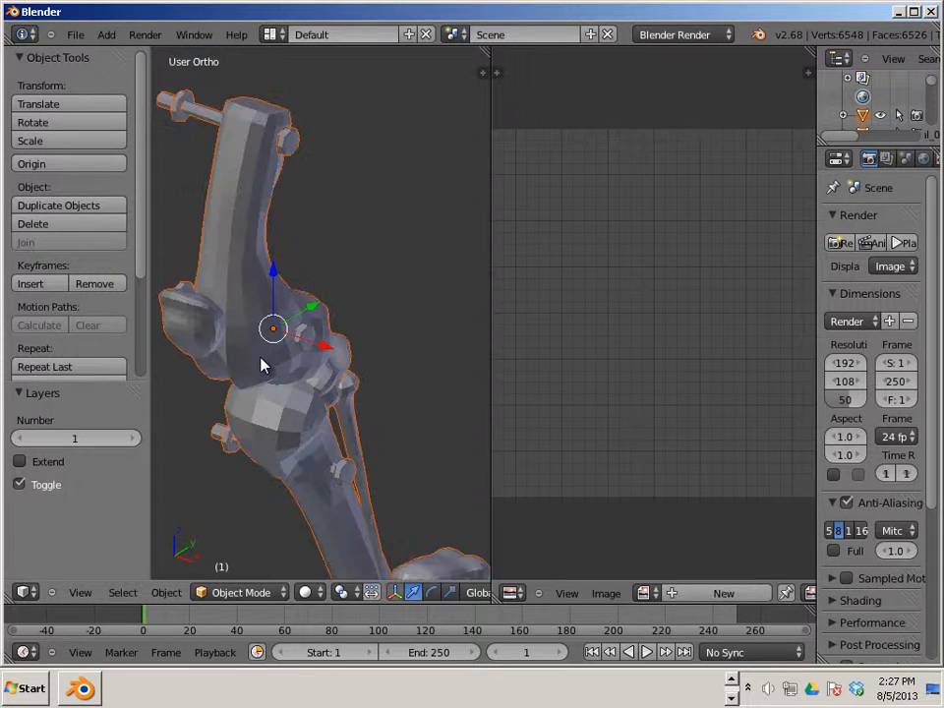
scroll(276, 368, "down", 3)
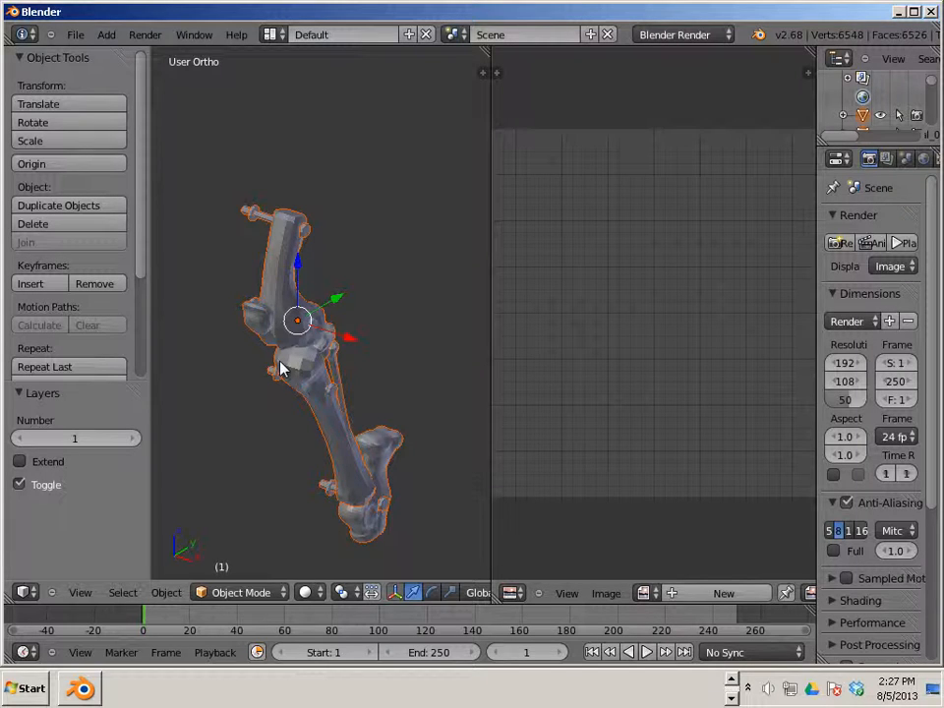
scroll(280, 369, "up", 5)
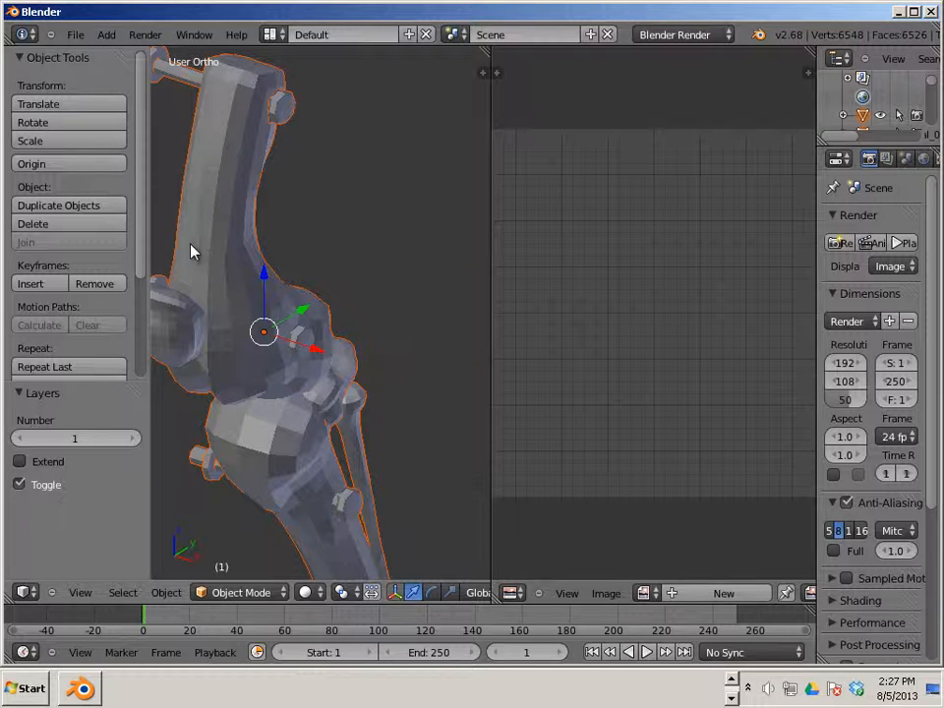
- Select only the large upper bone, Bone1_Final_0, and enter Edit Mode on it
key("Left")
middle_click_drag(295, 267, 391, 250, "shift")
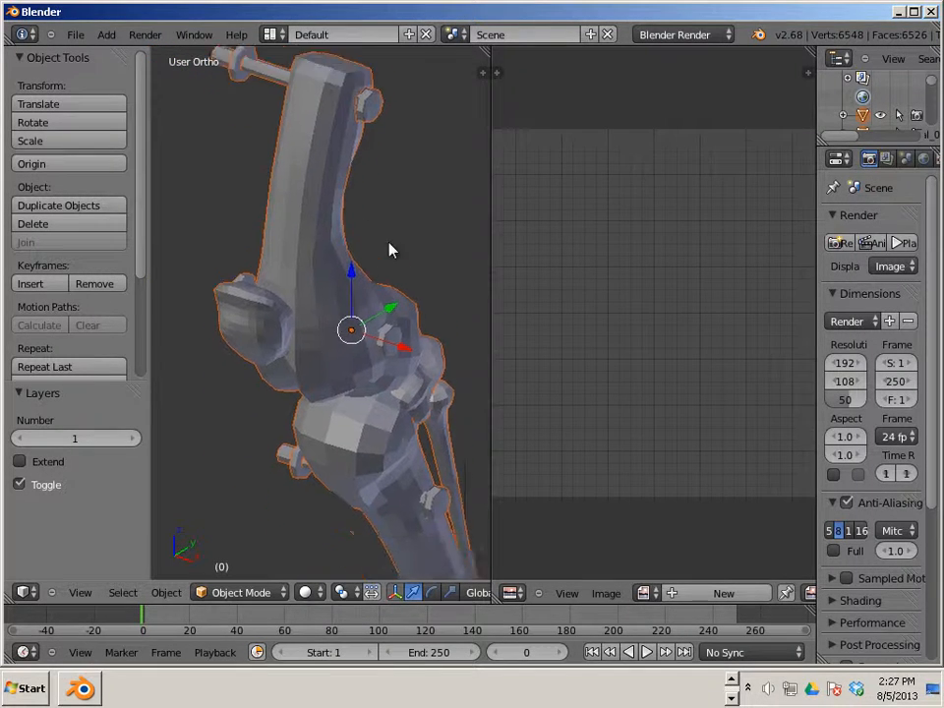
scroll(384, 265, "up", 2)
left_click(359, 228)
right_click(344, 260)
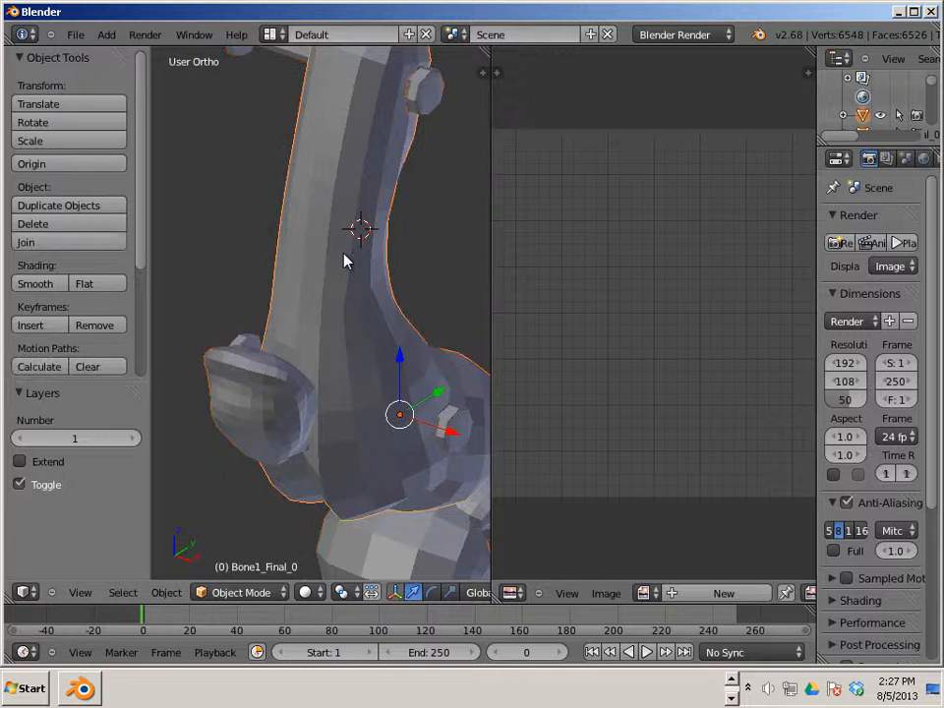
key("Tab")
scroll(355, 292, "down", 2)
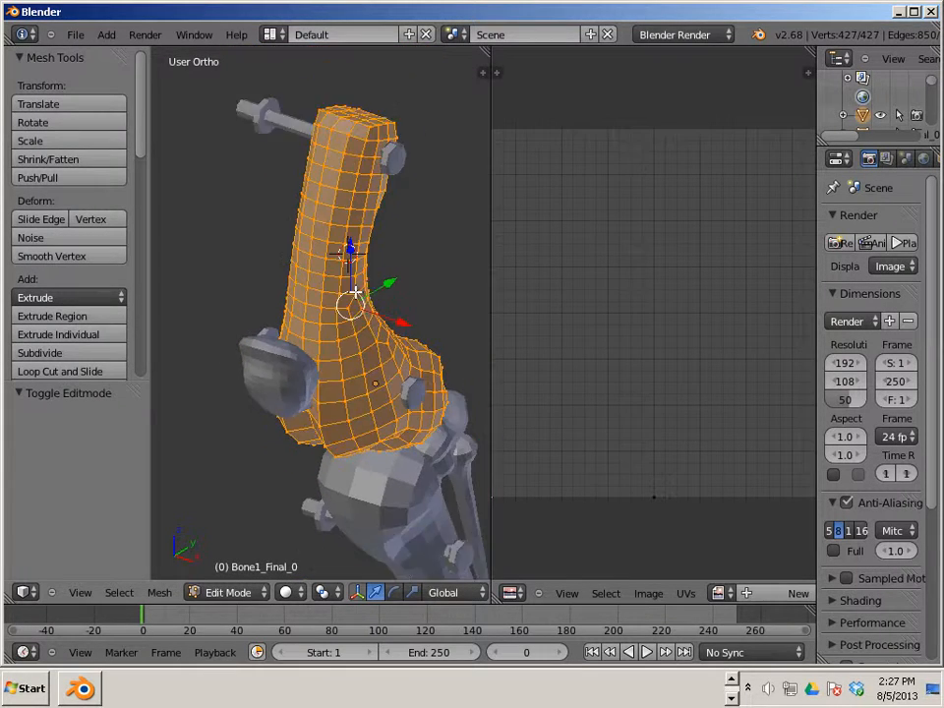
scroll(355, 292, "down", 3)
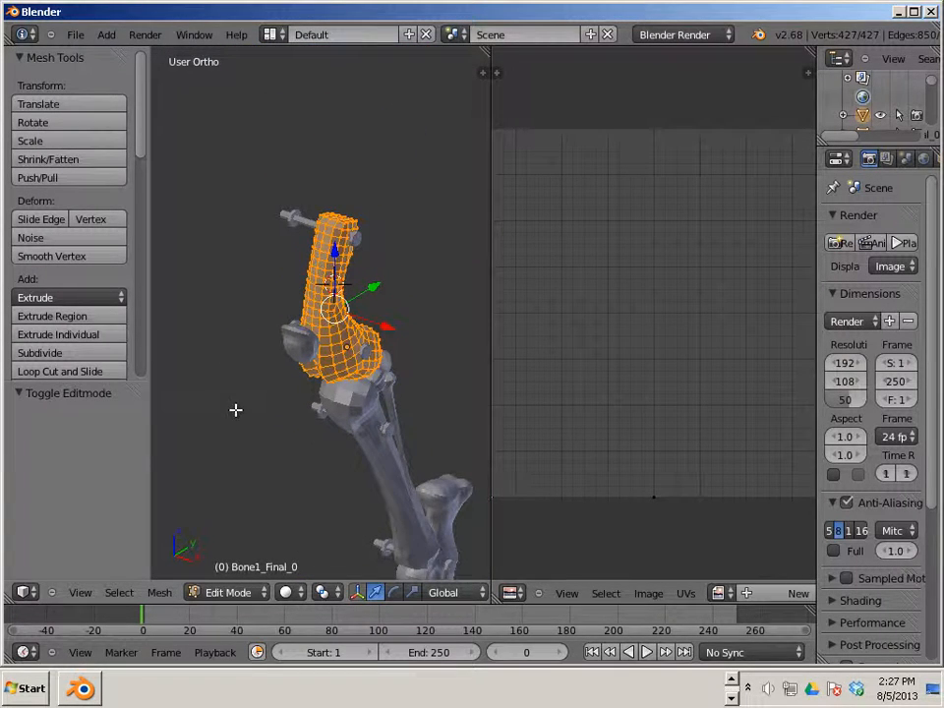
- Return the upper bone to Object Mode and re-enter Edit Mode
left_click(242, 594)
left_click(234, 571)
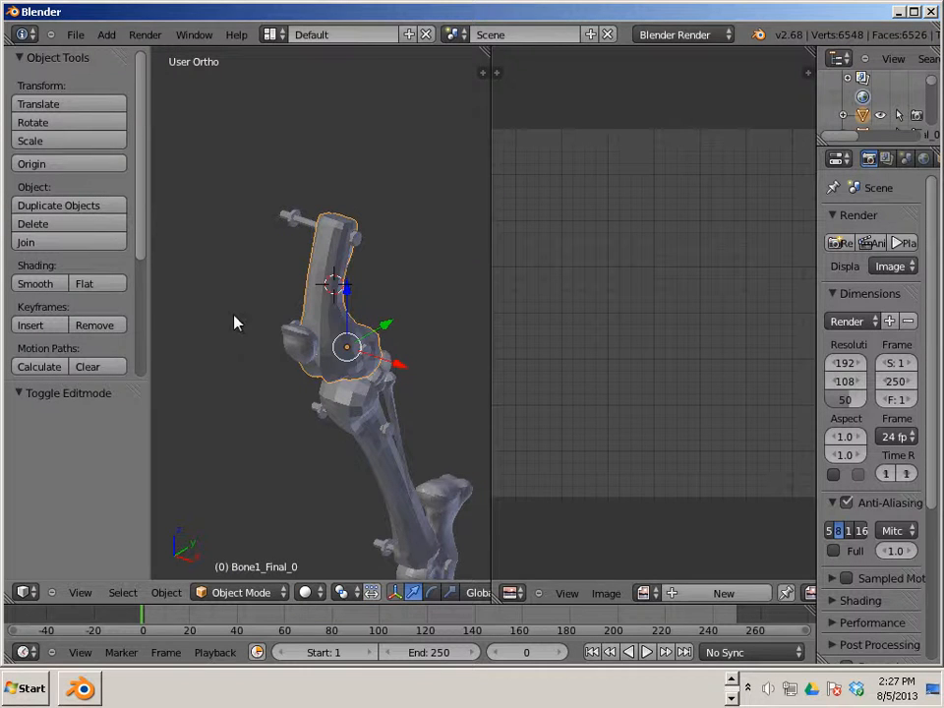
scroll(327, 276, "up", 3)
key("Tab")
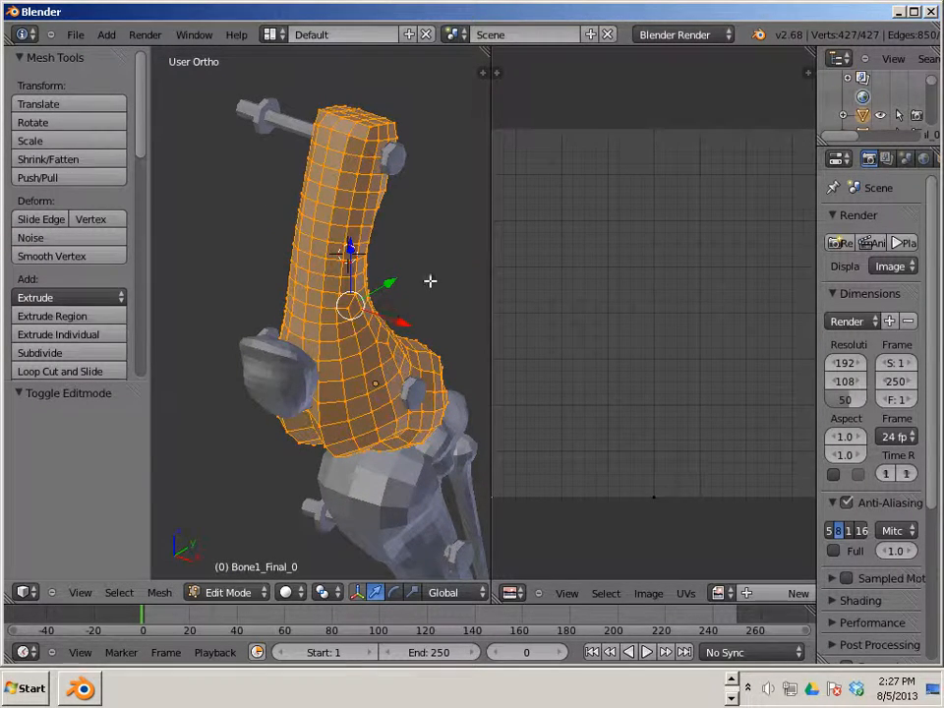
- Widen the 3D view area to reveal the selection modes and switch to edge select mode
middle_click_drag(416, 336, 58, 333)
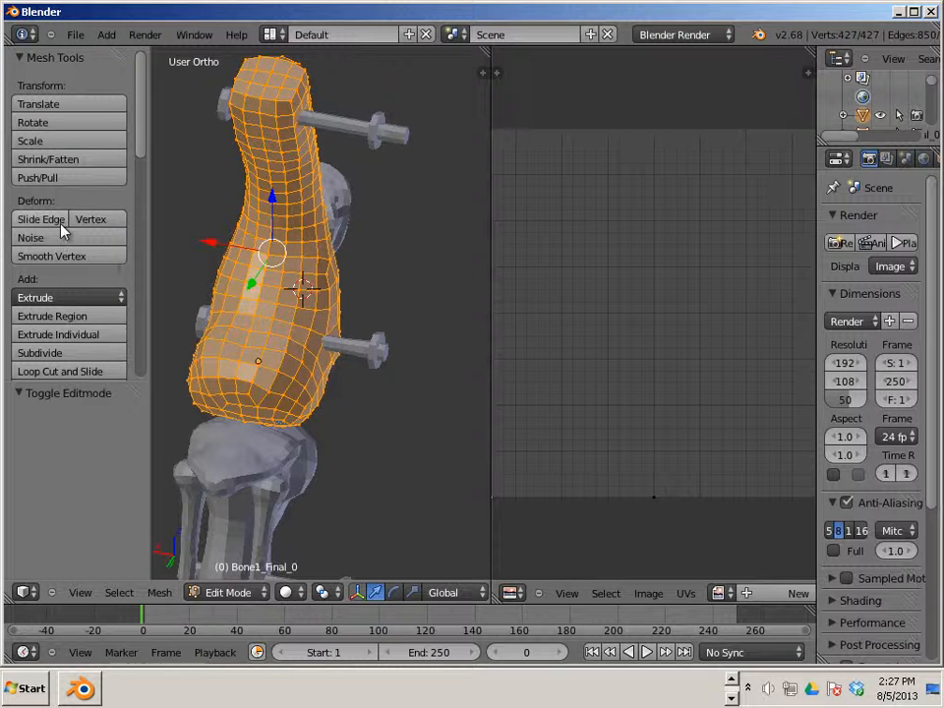
scroll(118, 249, "down", 3)
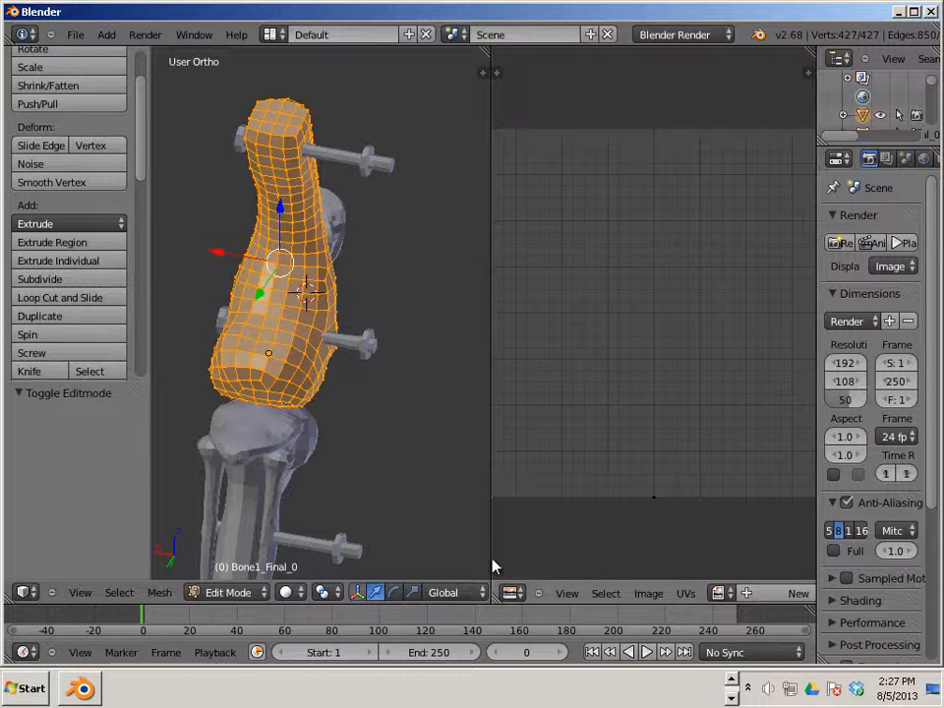
left_click_drag(488, 557, 686, 573)
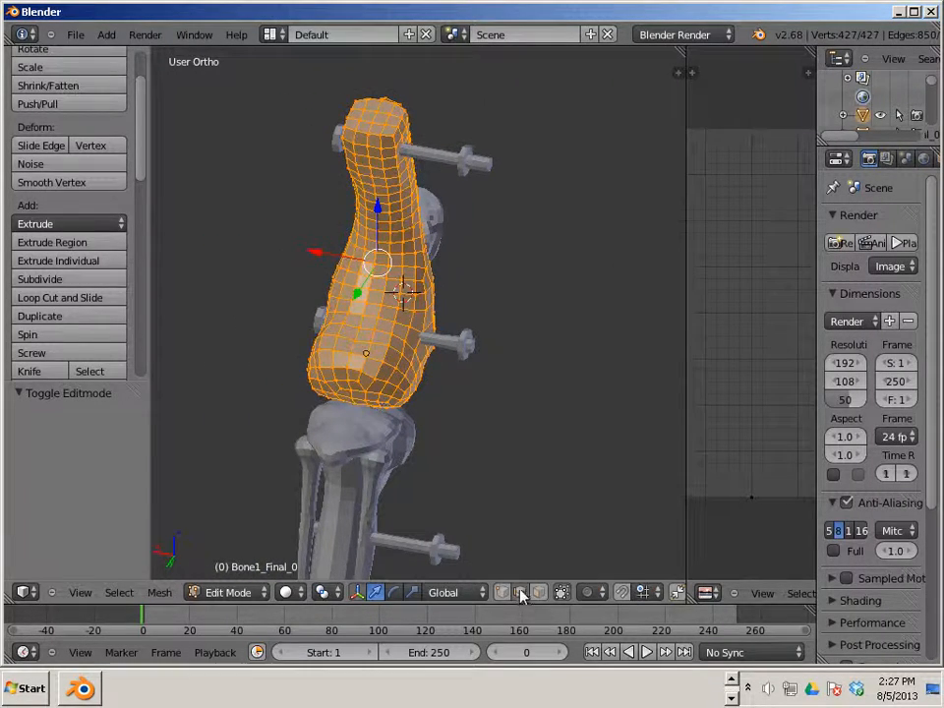
scroll(356, 75, "up", 3)
left_click_drag(427, 127, 429, 286)
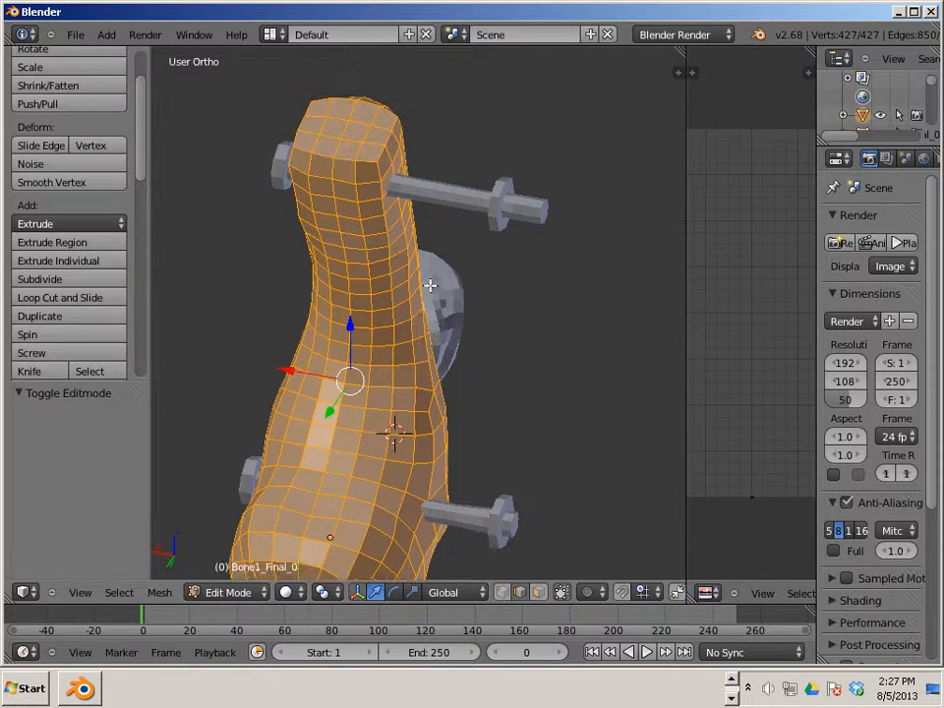
- Select the continuous path of edges running lengthwise down the upper bone, from its top corner to its lower end
right_click(377, 152)
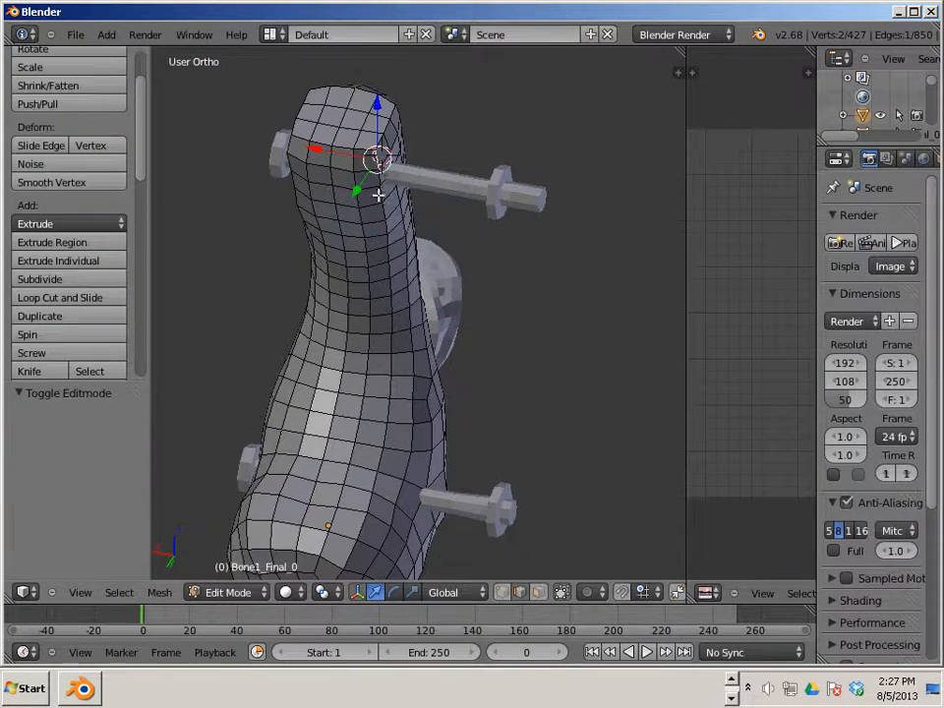
right_click(352, 551, "ctrl")
scroll(370, 554, "down", 2)
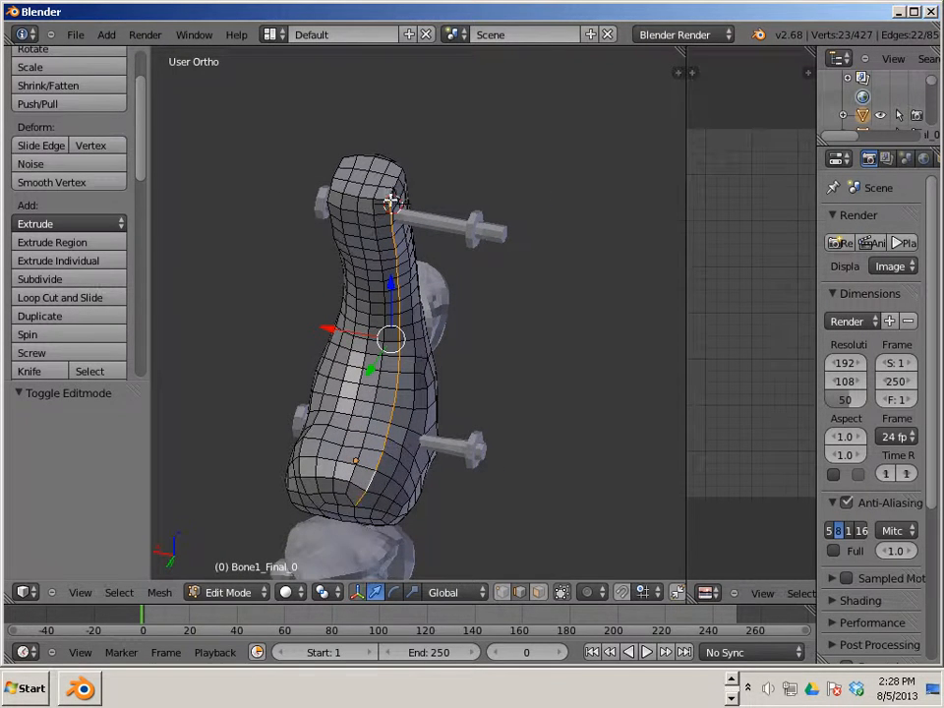
- Add the two rim edge paths at the bone's upper end and the edges across its lower end to the selection
middle_click_drag(391, 197, 400, 145)
right_click(398, 146, "ctrl")
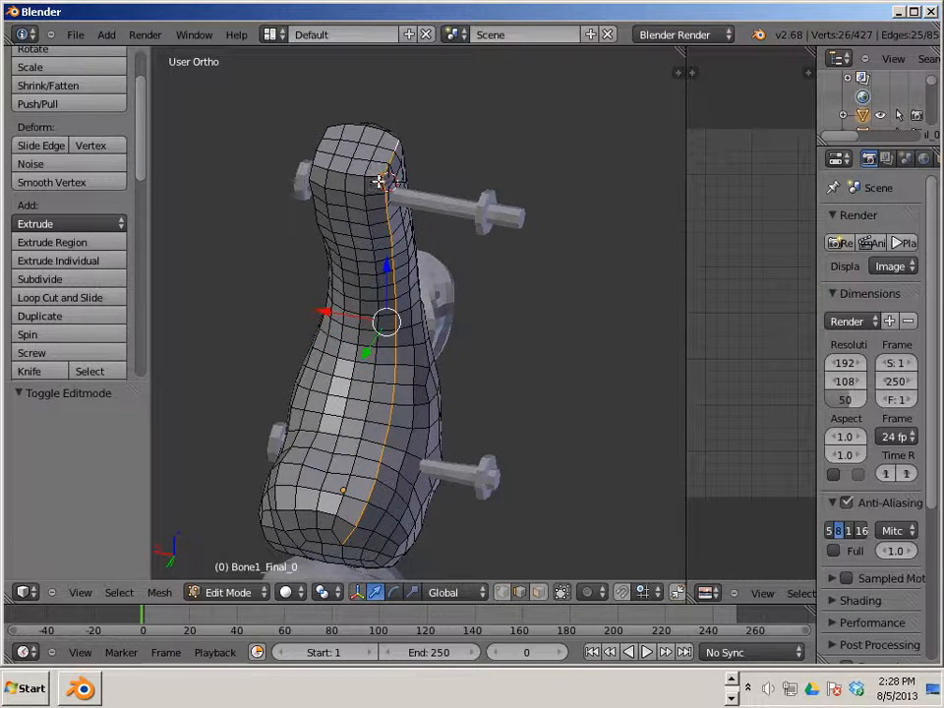
right_click(356, 178, "ctrl")
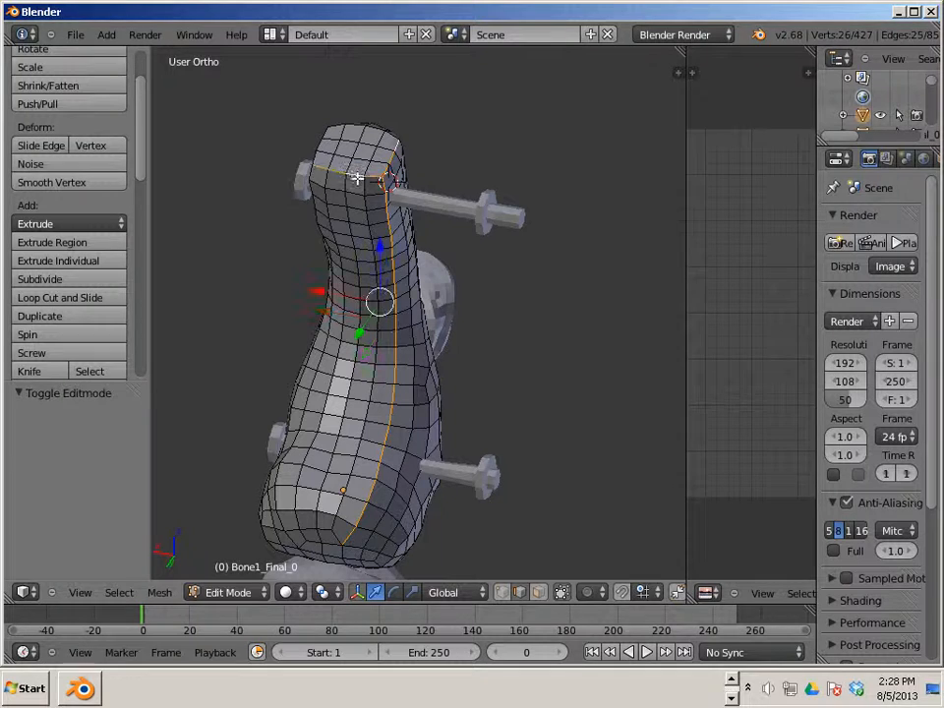
right_click(366, 531, "alt+shift")
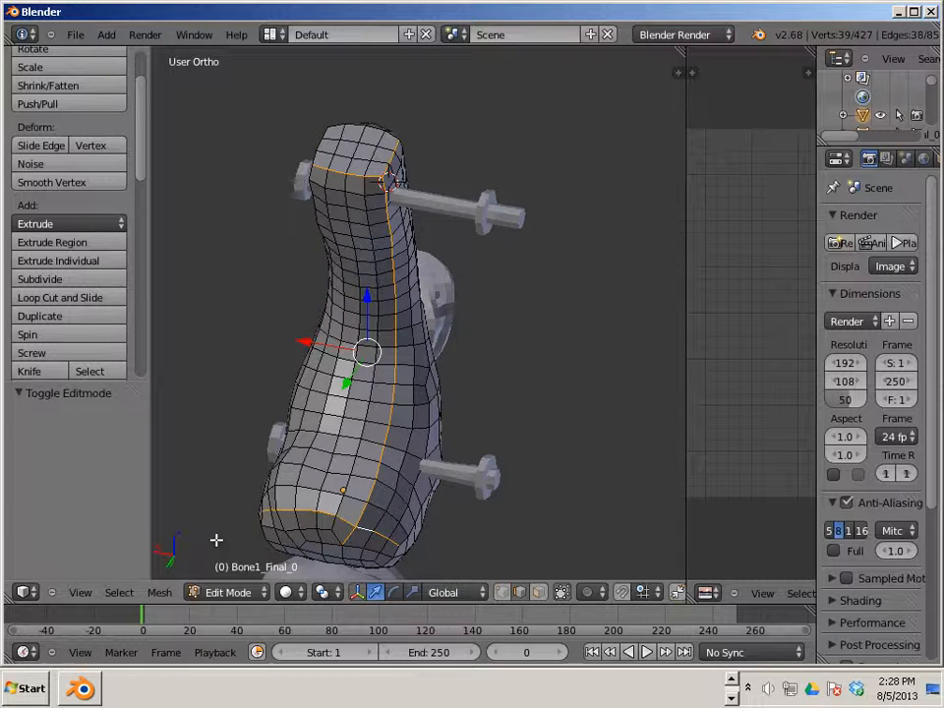
- Mark the selected edges of the upper bone as UV seams
scroll(157, 462, "up", 1)
scroll(98, 283, "down", 5)
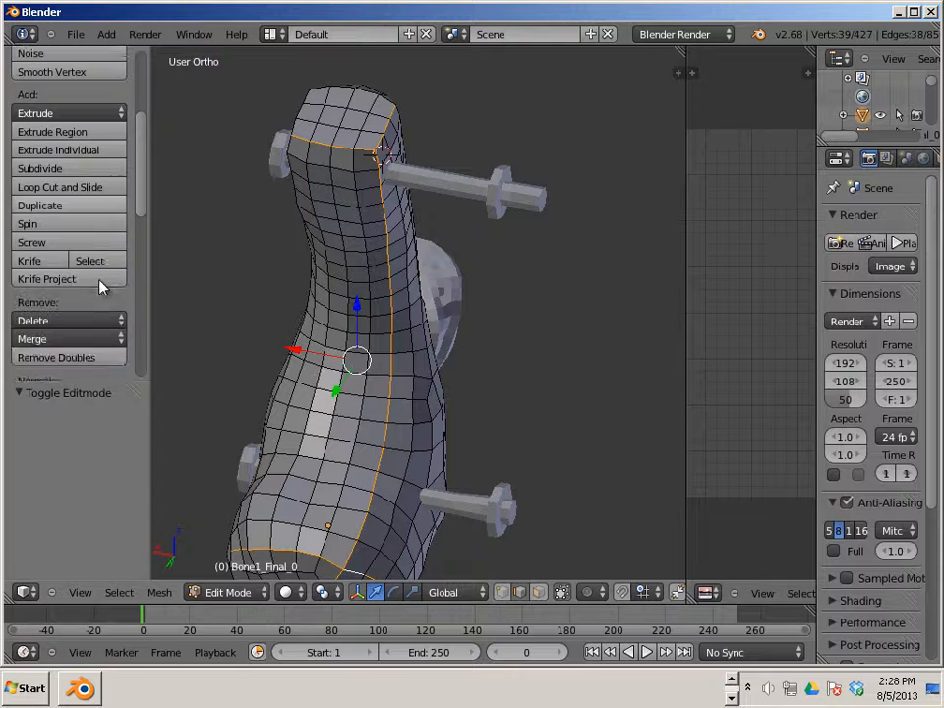
scroll(92, 287, "down", 4)
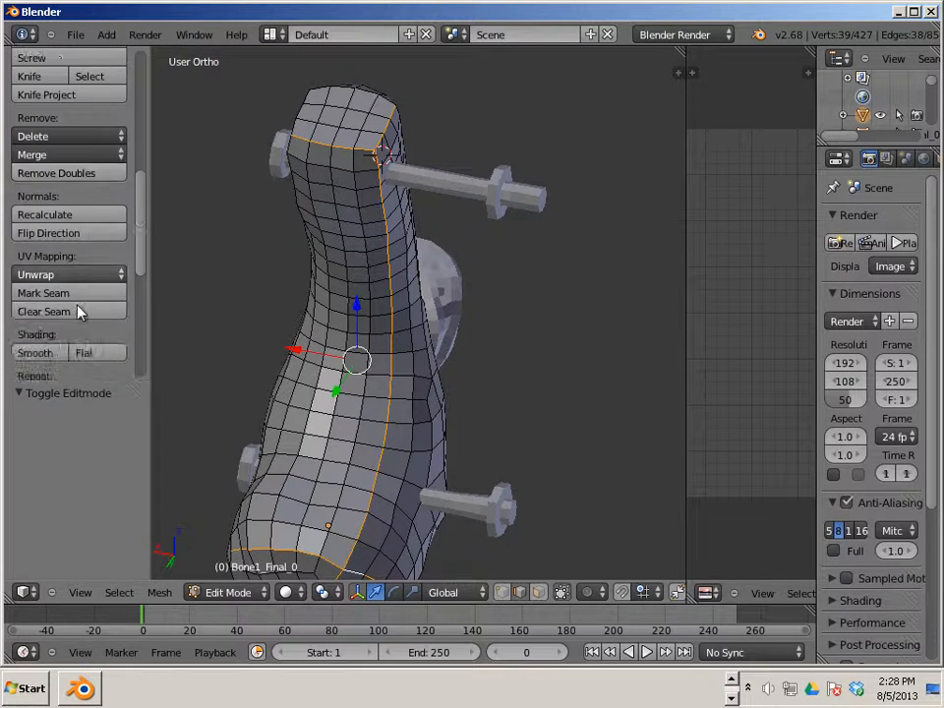
left_click(90, 295)
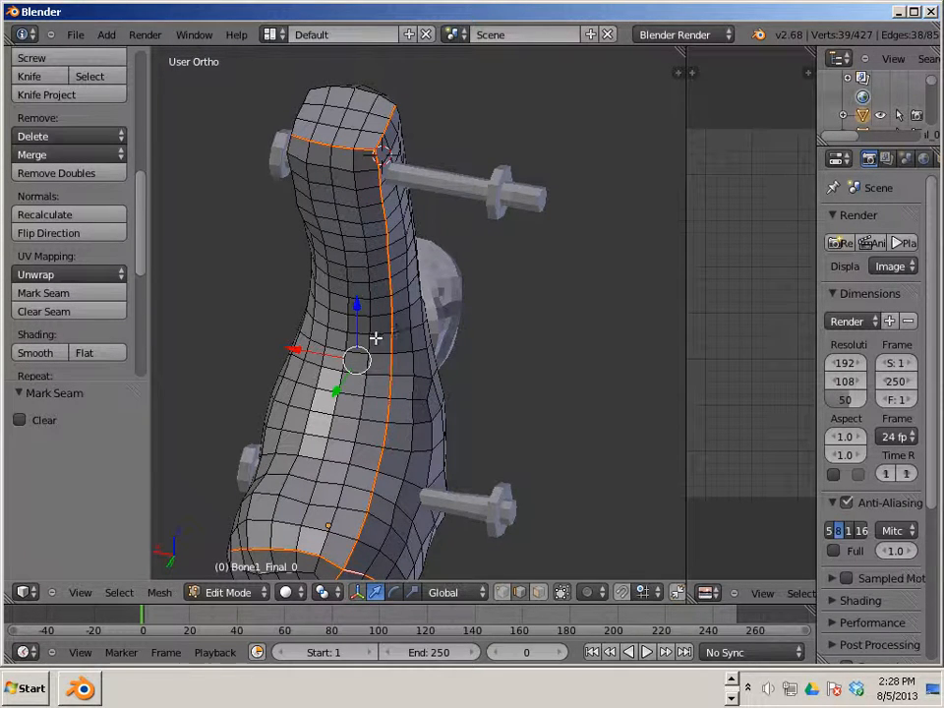
- Select the entire linked mesh of the upper bone and unwrap it along its marked seams
scroll(376, 337, "down", 1)
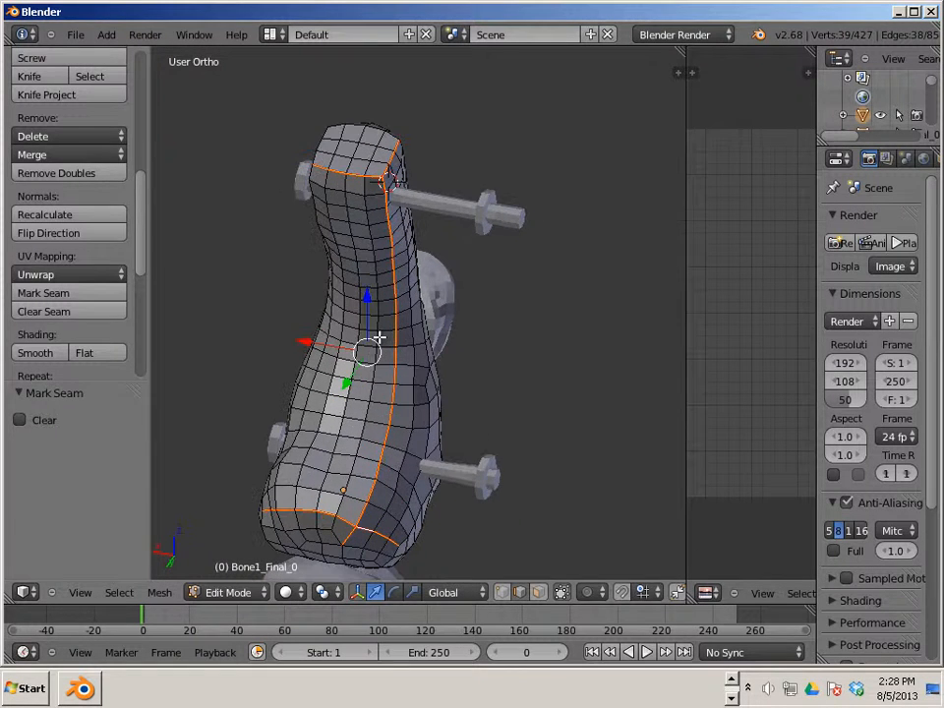
key("l")
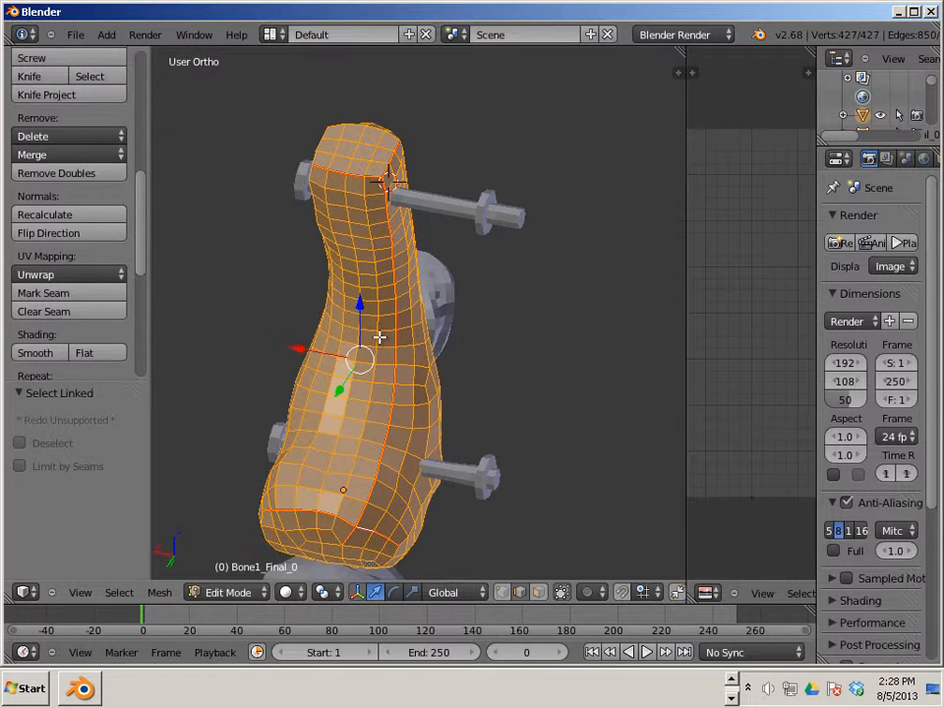
key("u")
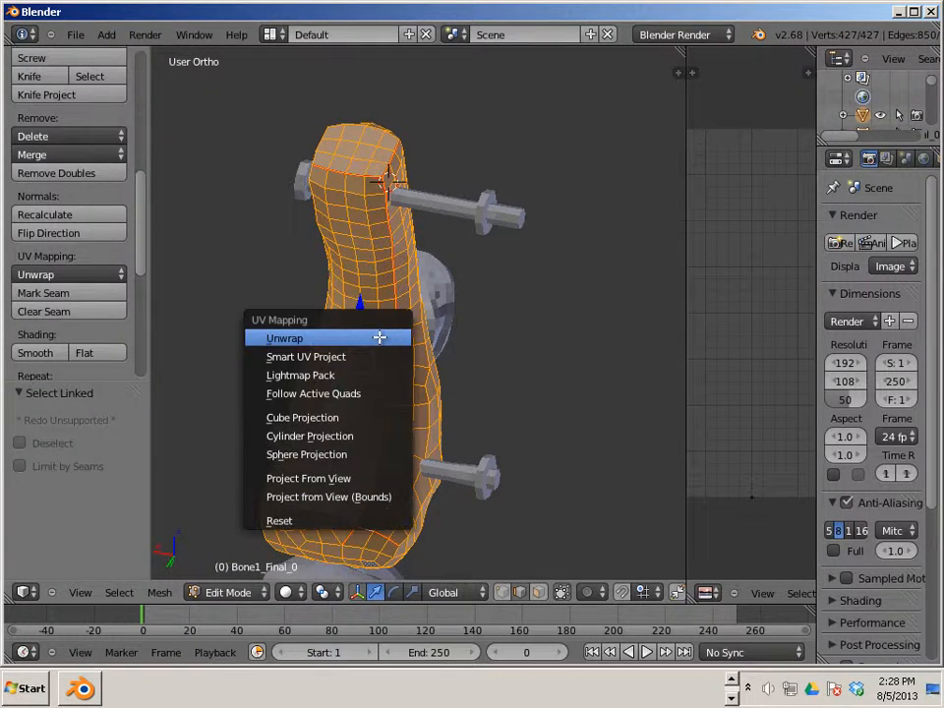
left_click(380, 338)
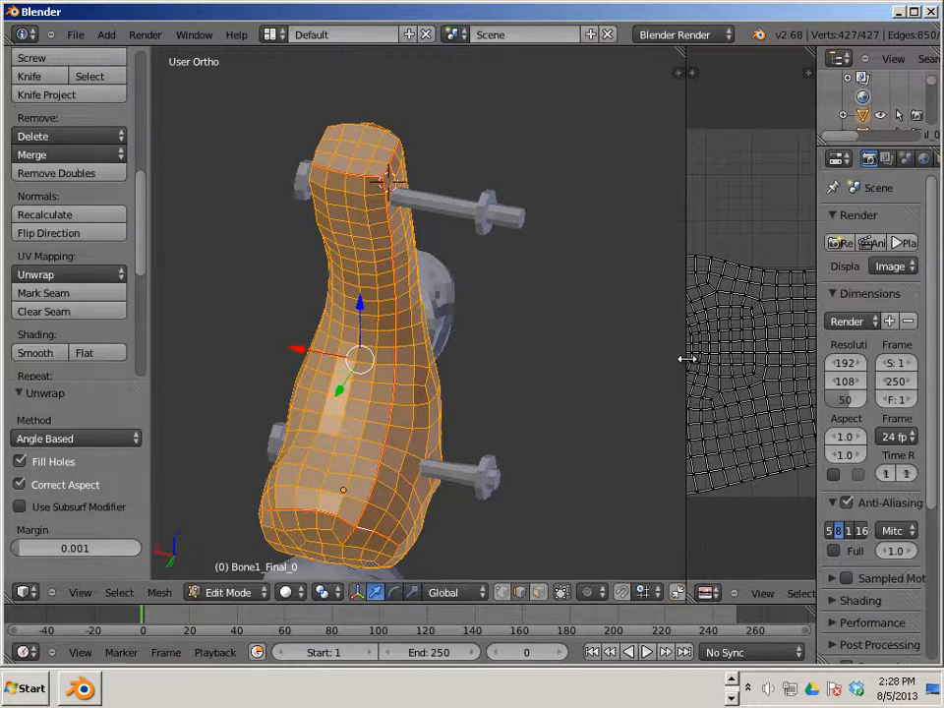
- Enlarge the UV editor and examine the upper bone's unwrapped layout
left_click_drag(686, 359, 391, 381)
scroll(531, 359, "up", 3)
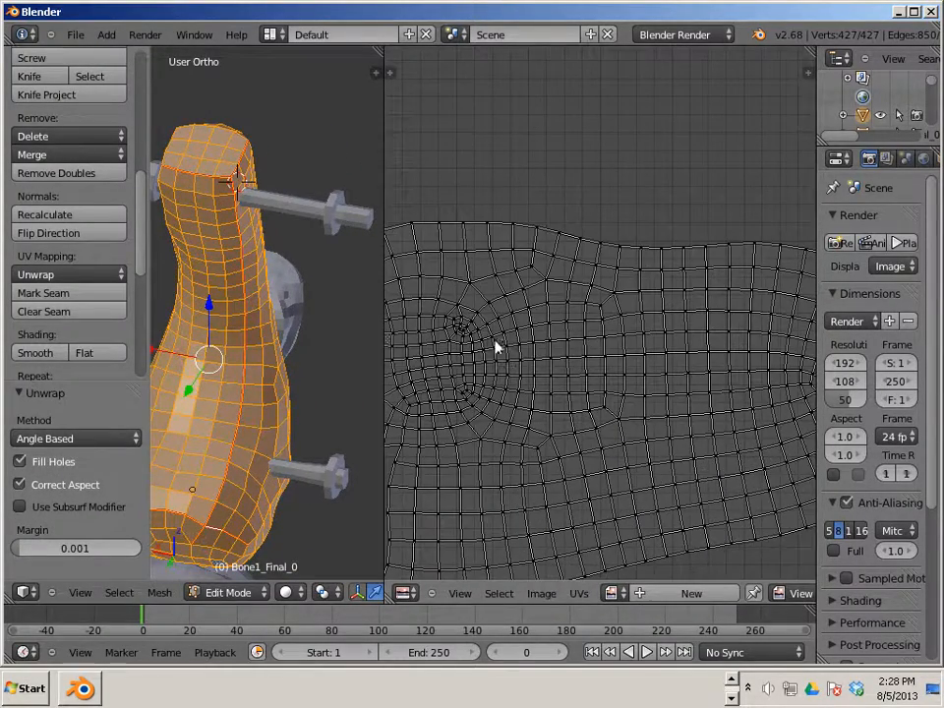
scroll(474, 351, "down", 2)
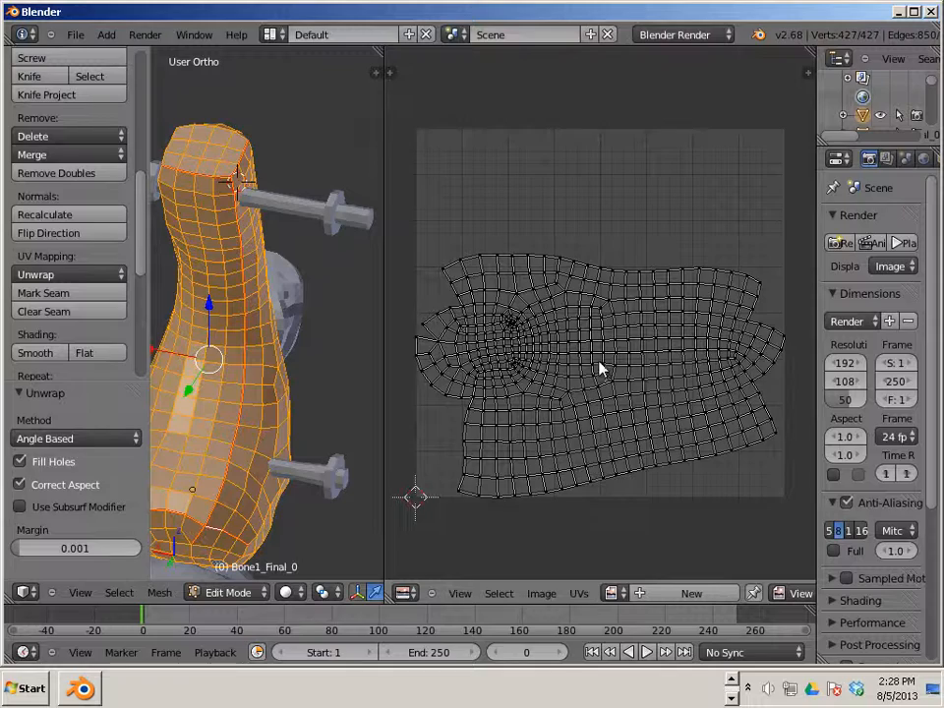
left_click_drag(383, 312, 455, 354)
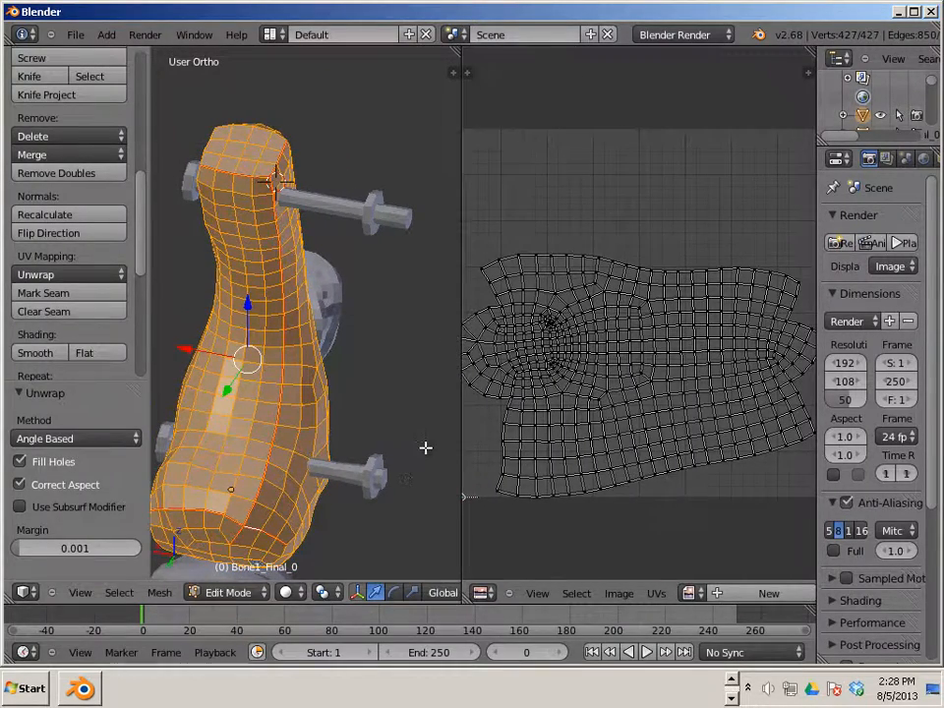
- Leave edit mode and select all objects in the scene
key("Tab")
scroll(291, 385, "down", 6)
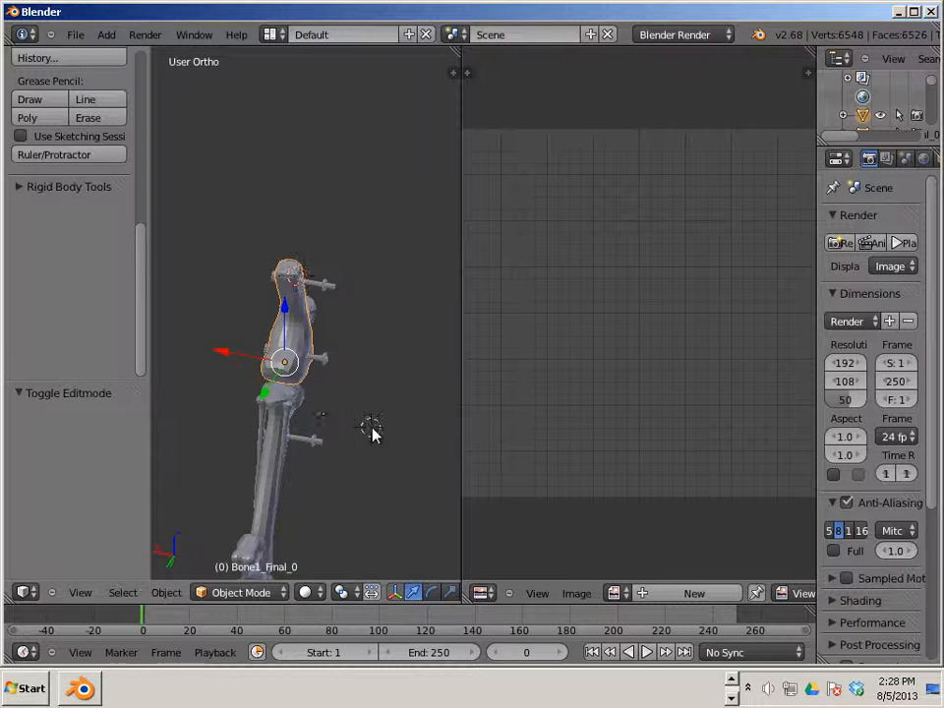
left_click(138, 591)
left_click(157, 532)
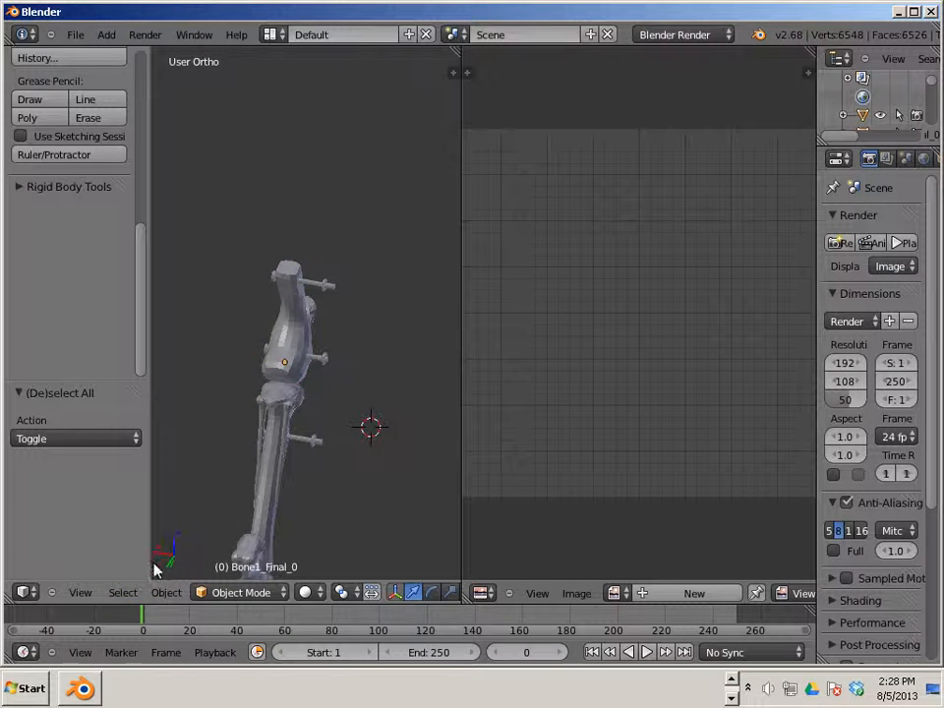
left_click(123, 592)
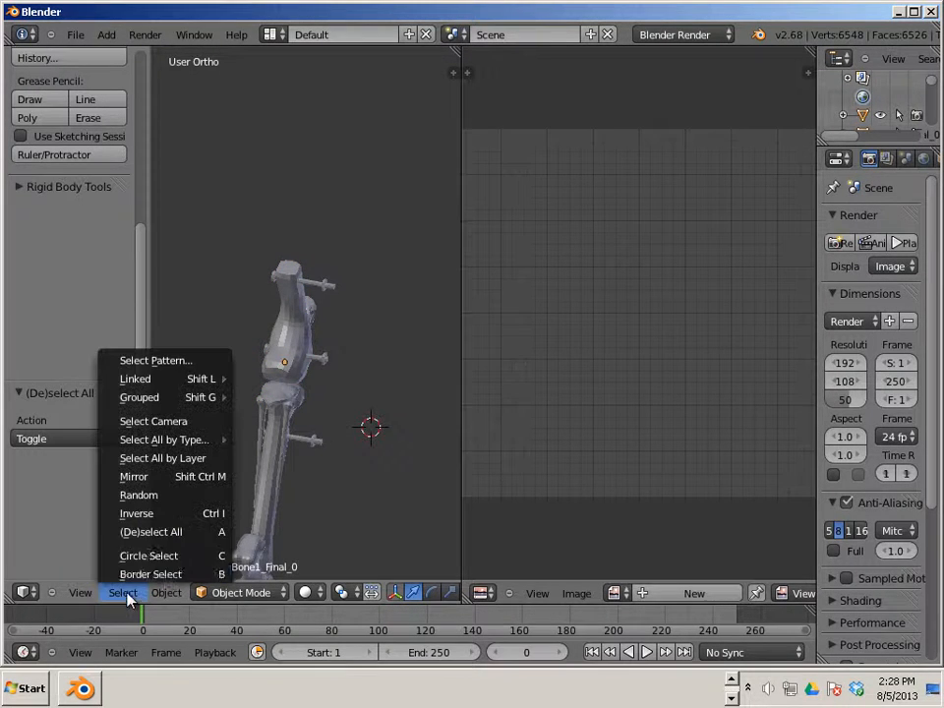
left_click(149, 532)
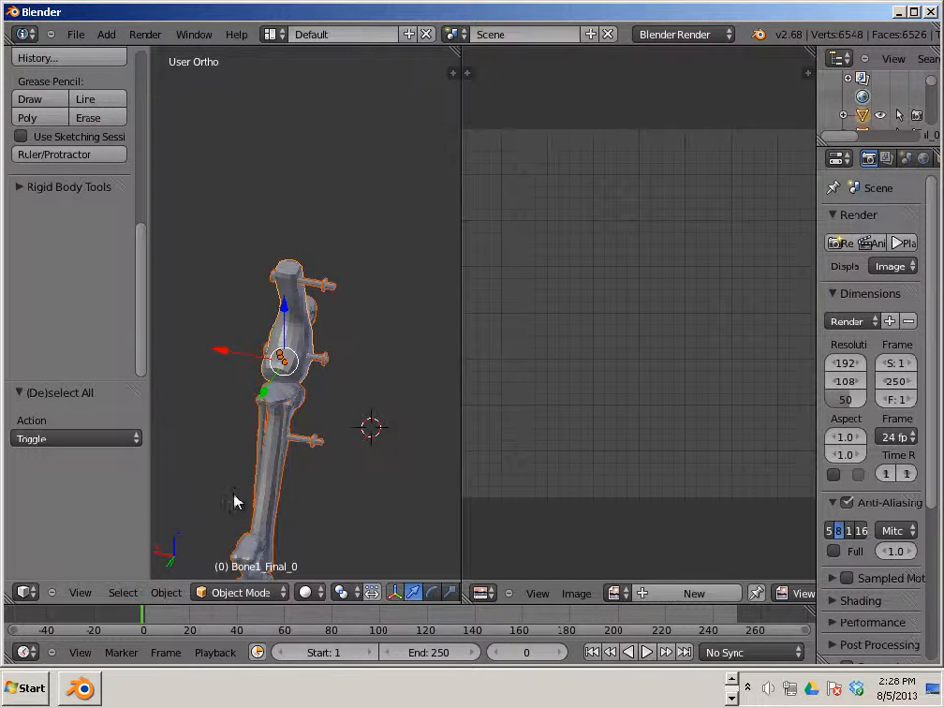
- Start a new image in the UV editor with generated type UV Grid, width 2048 and height 2048
left_click(614, 592)
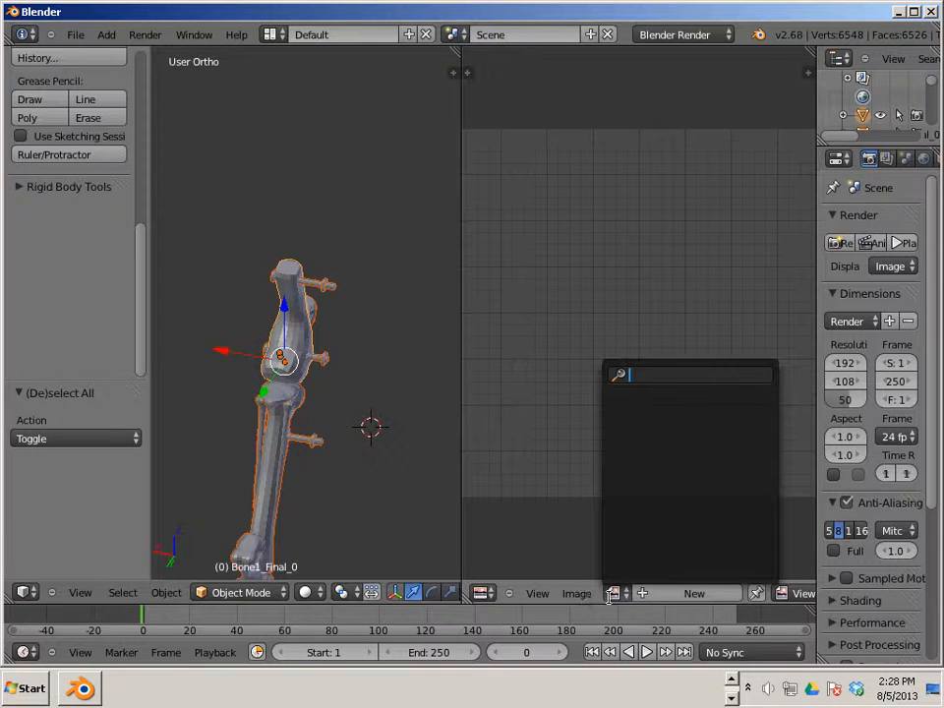
left_click(644, 596)
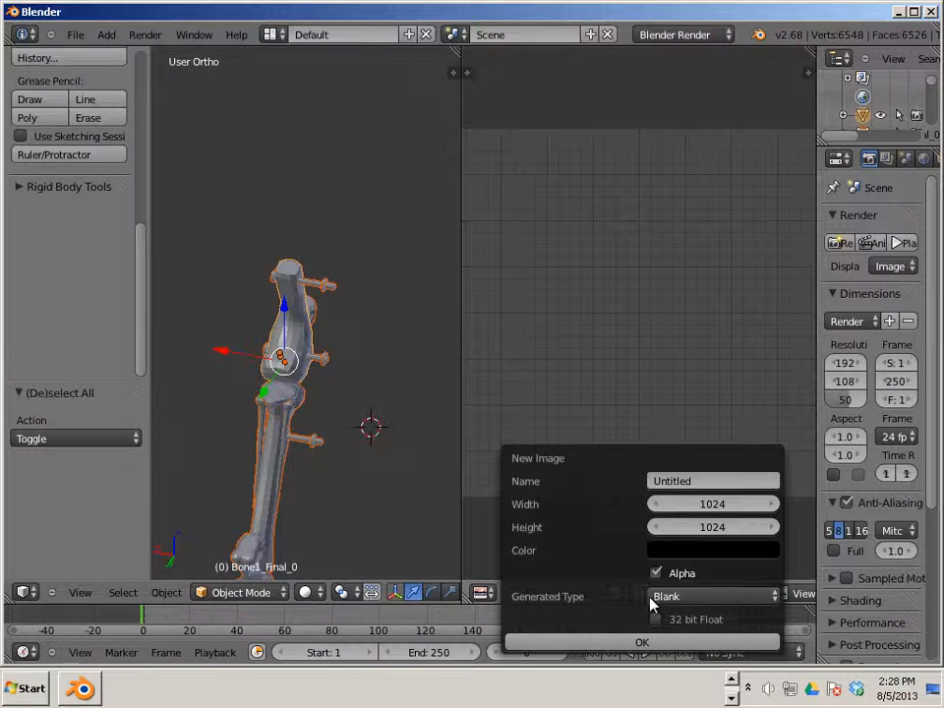
left_click(651, 597)
left_click(685, 560)
left_click(698, 505)
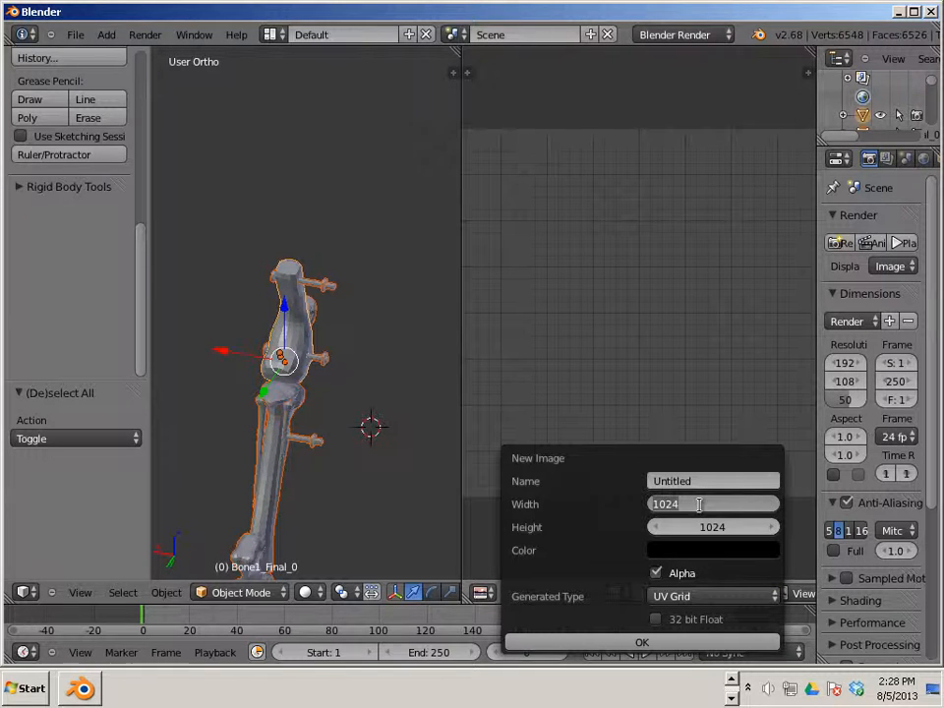
type("2048")
left_click(724, 522)
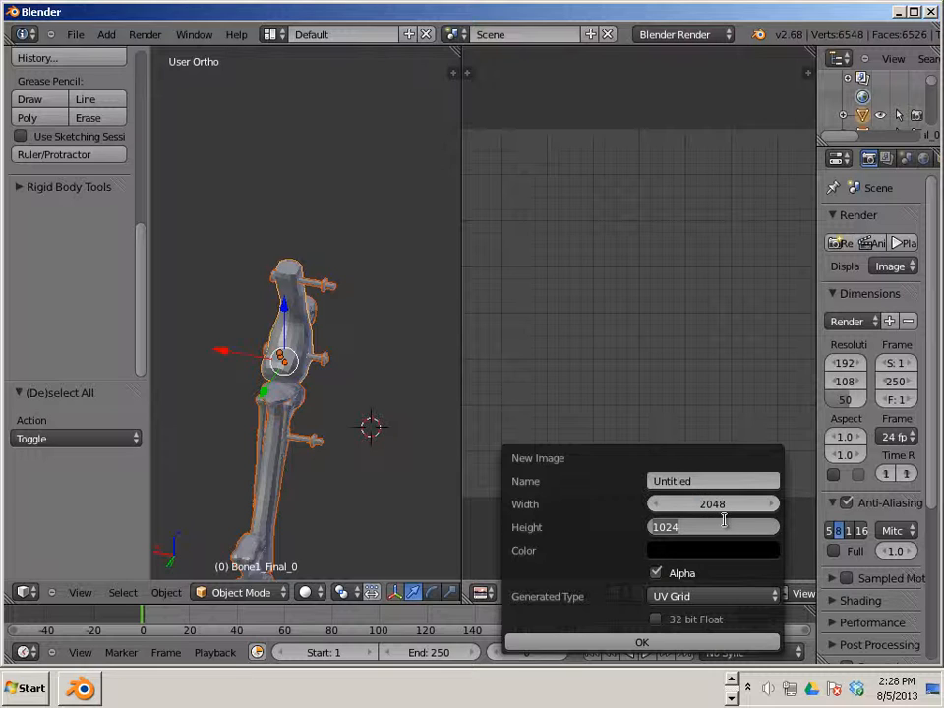
type("2048")
key("Return")
- Name the new grid image UV and create it
left_click(709, 480)
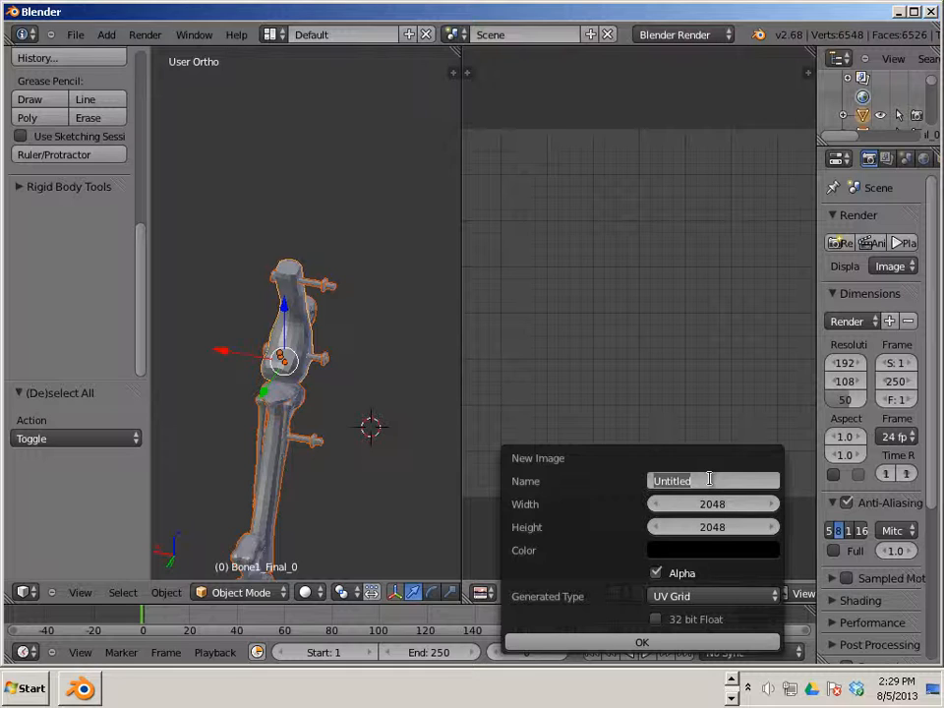
key("BackSpace")
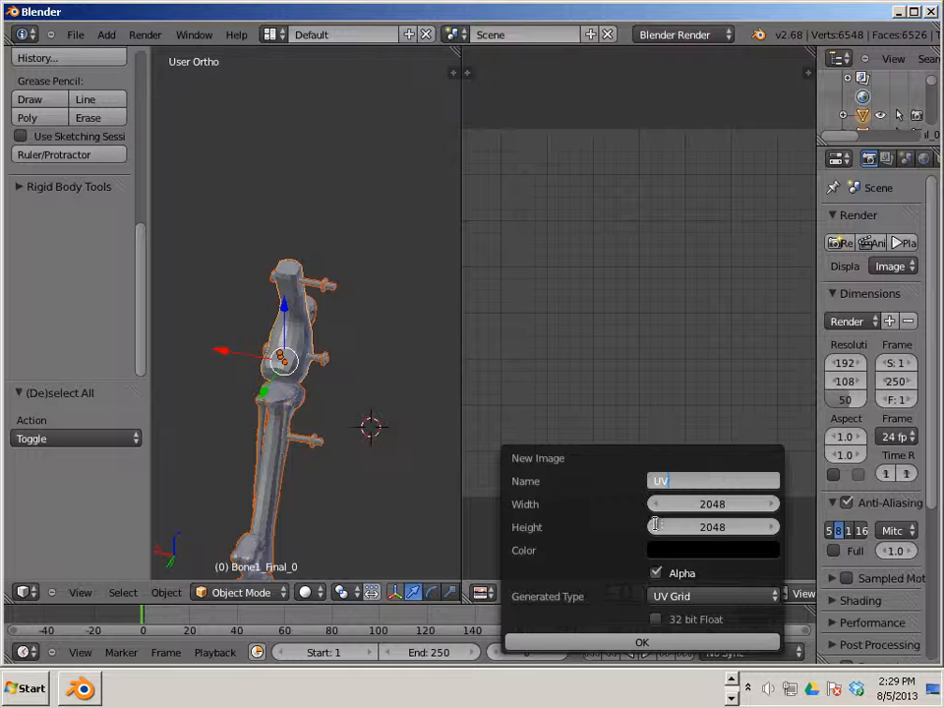
key("Return")
left_click(642, 643)
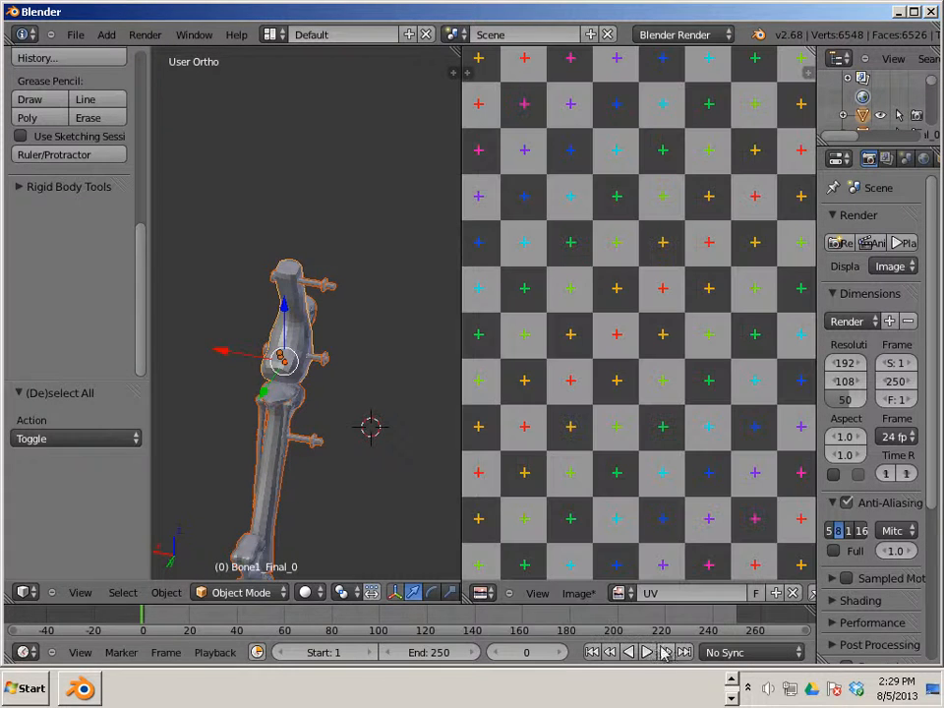
- Enable Textured Solid shading in the 3D view's display settings
middle_click_drag(448, 491, 430, 480)
scroll(425, 467, "up", 4)
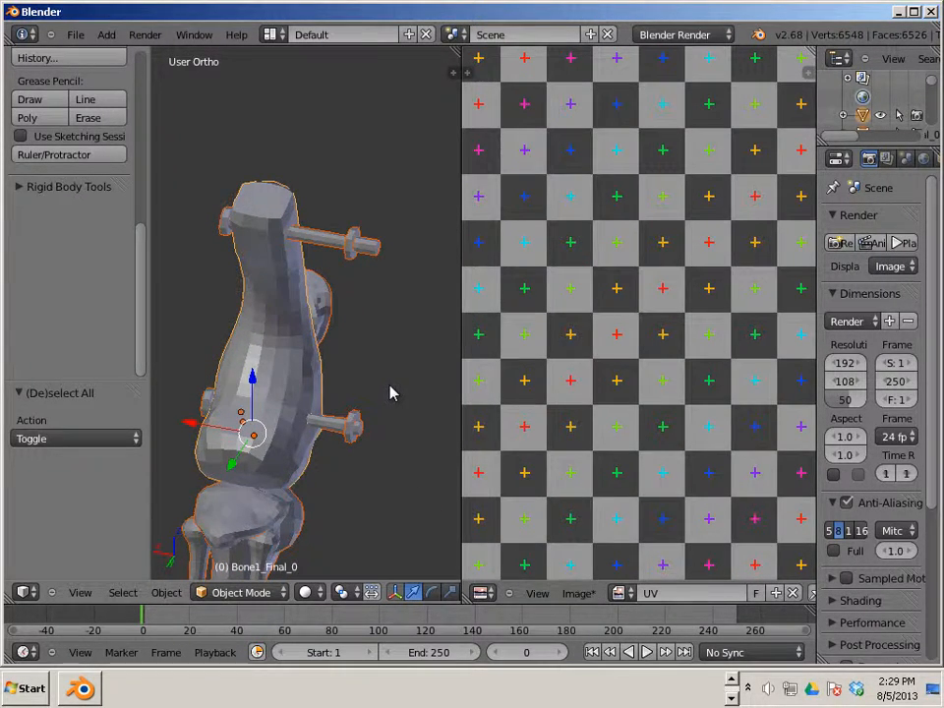
key("n")
scroll(390, 393, "down", 5)
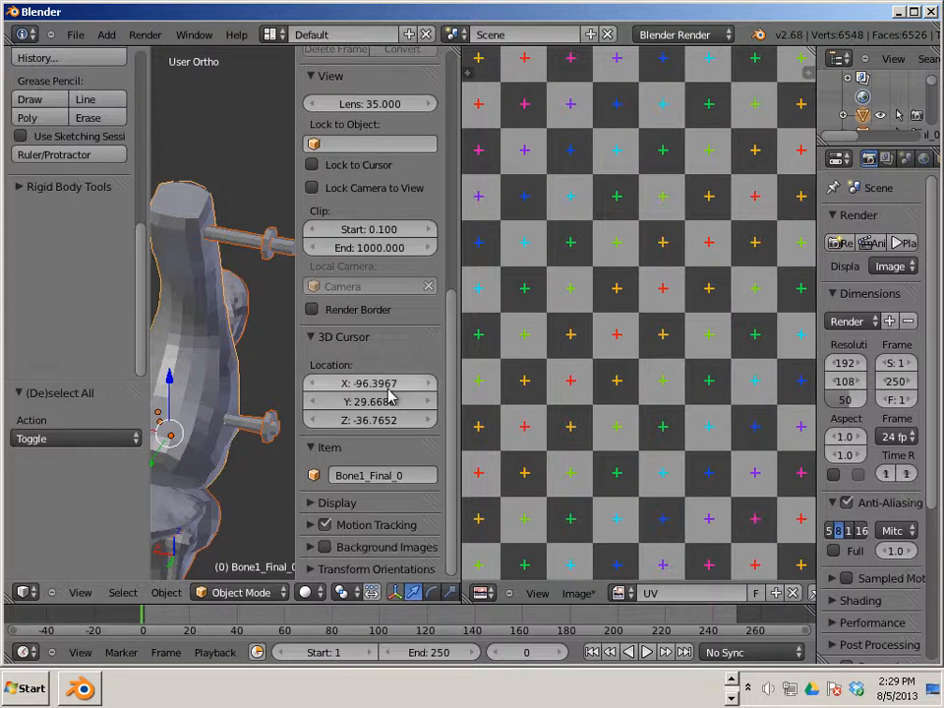
left_click(317, 502)
scroll(326, 502, "down", 2)
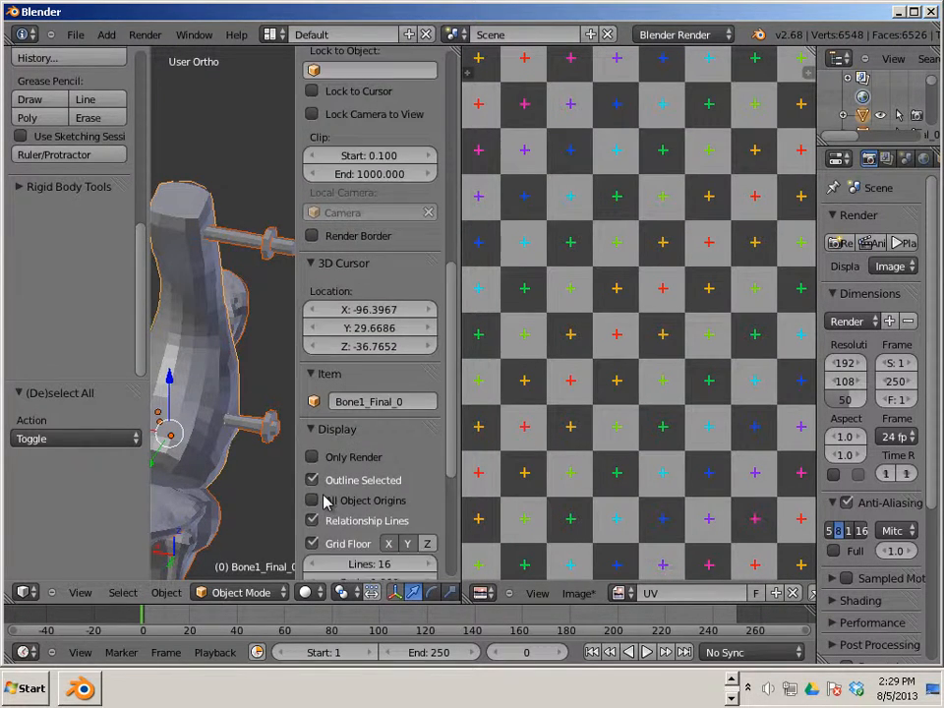
scroll(327, 502, "down", 6)
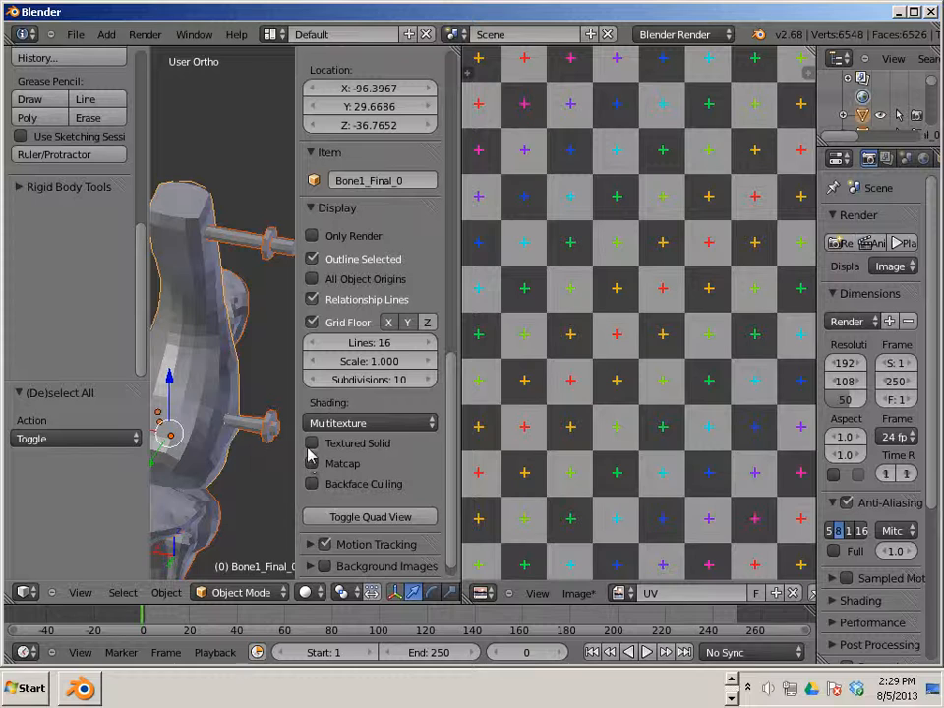
left_click(311, 445)
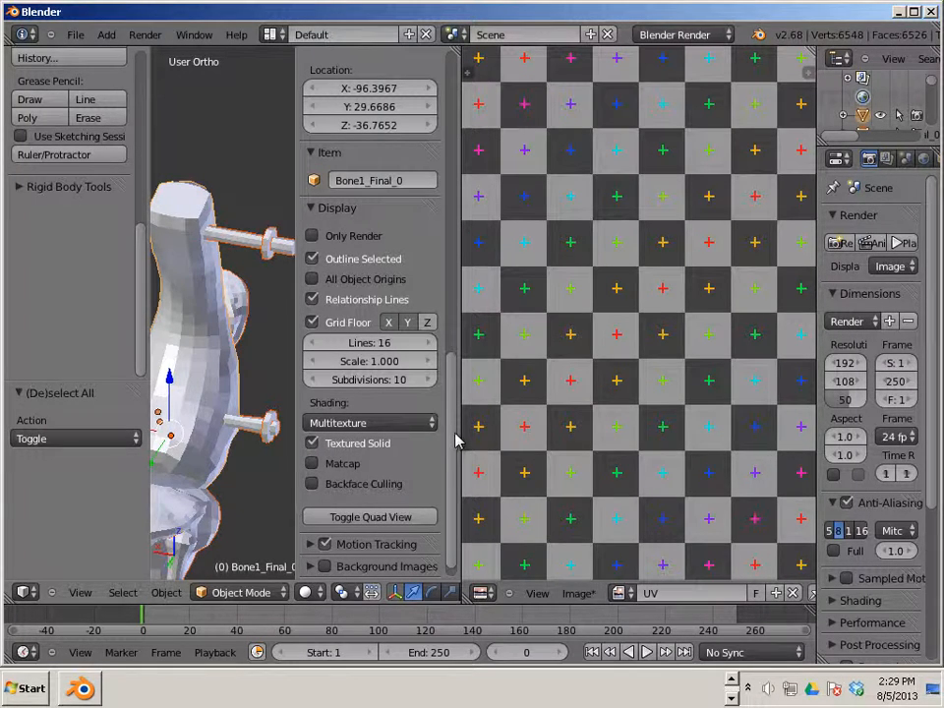
- Return to edit mode on the upper bone and assign the UV image to its unwrapped faces
left_click_drag(459, 430, 738, 467)
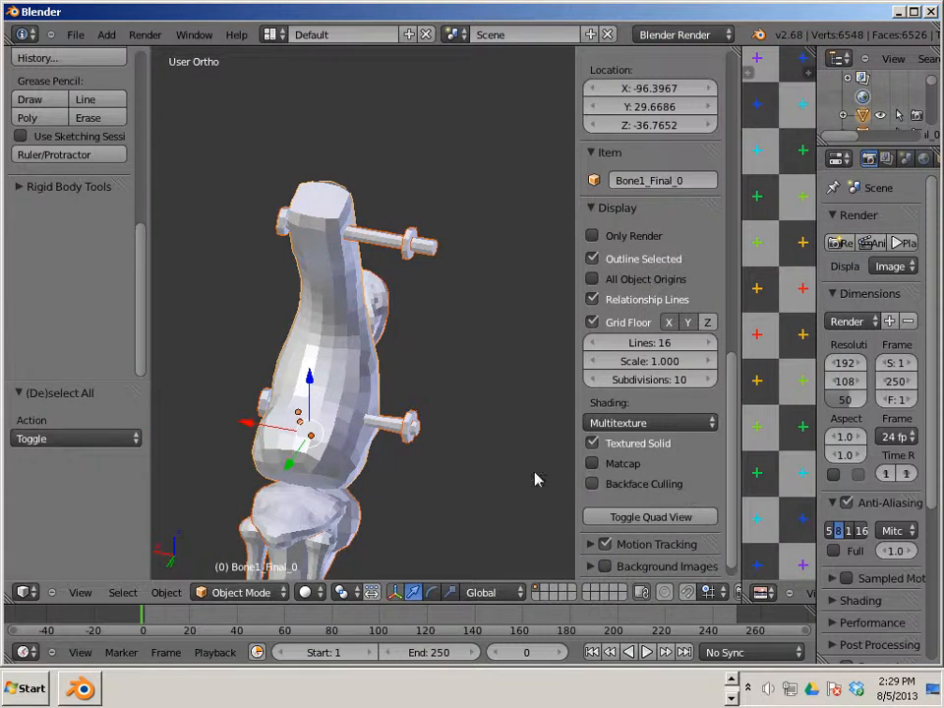
scroll(350, 468, "up", 2)
key("Tab")
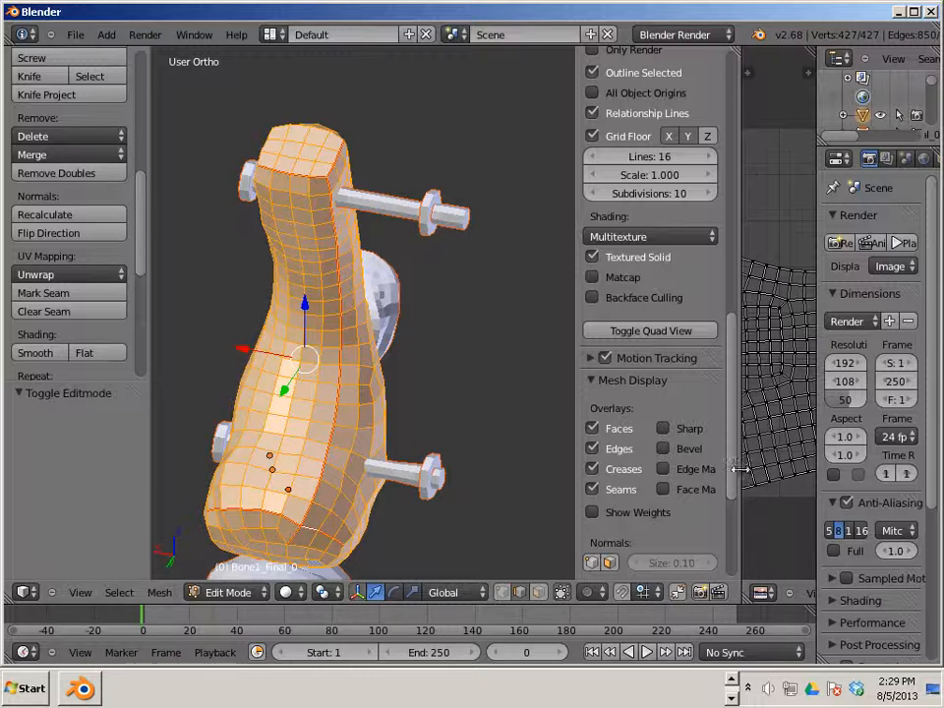
left_click_drag(739, 469, 581, 481)
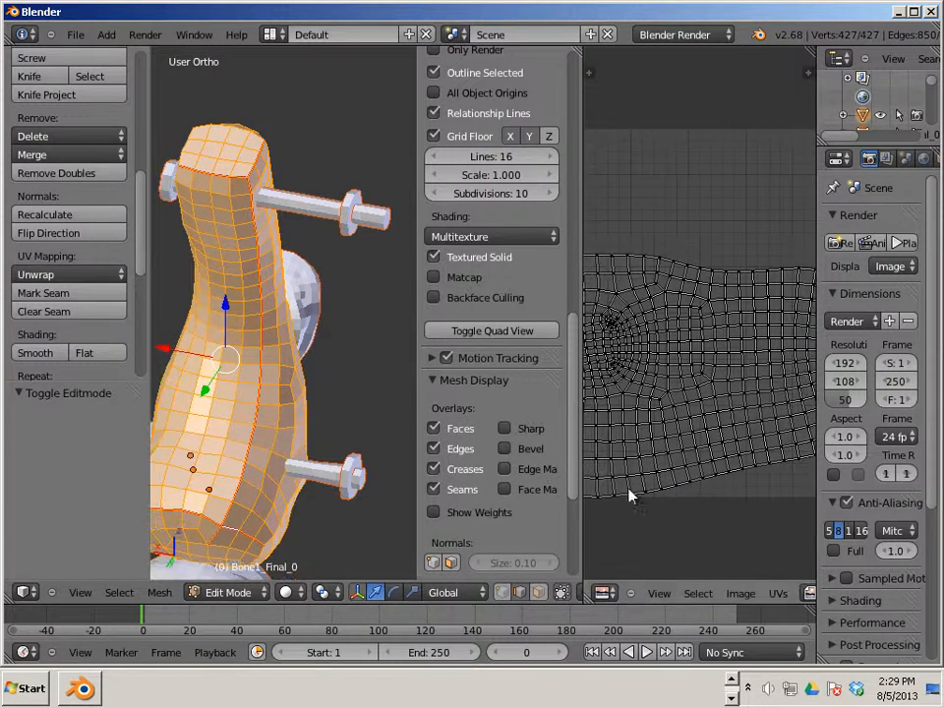
left_click(808, 593)
left_click(668, 396)
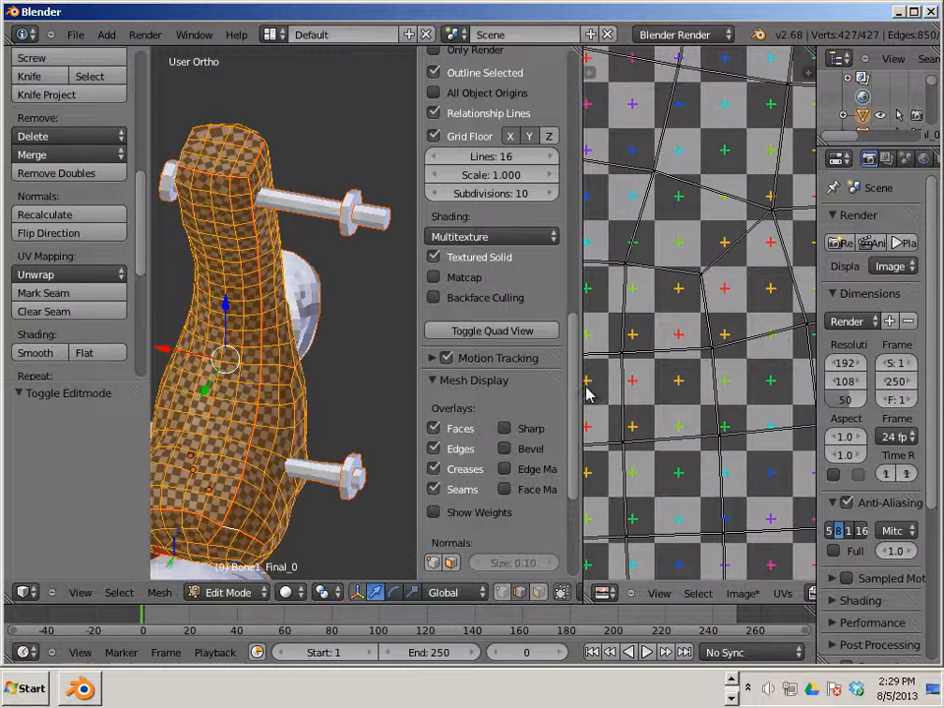
- Enlarge the 3D view and inspect the checker pattern around the upper bone for stretching
left_click_drag(581, 387, 808, 444)
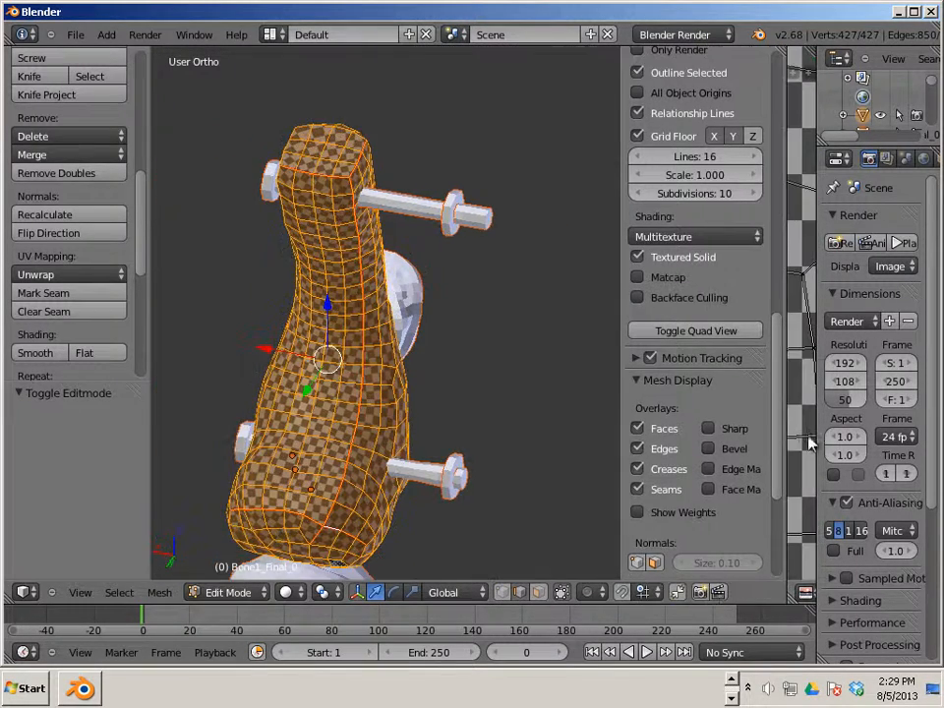
scroll(474, 448, "up", 4)
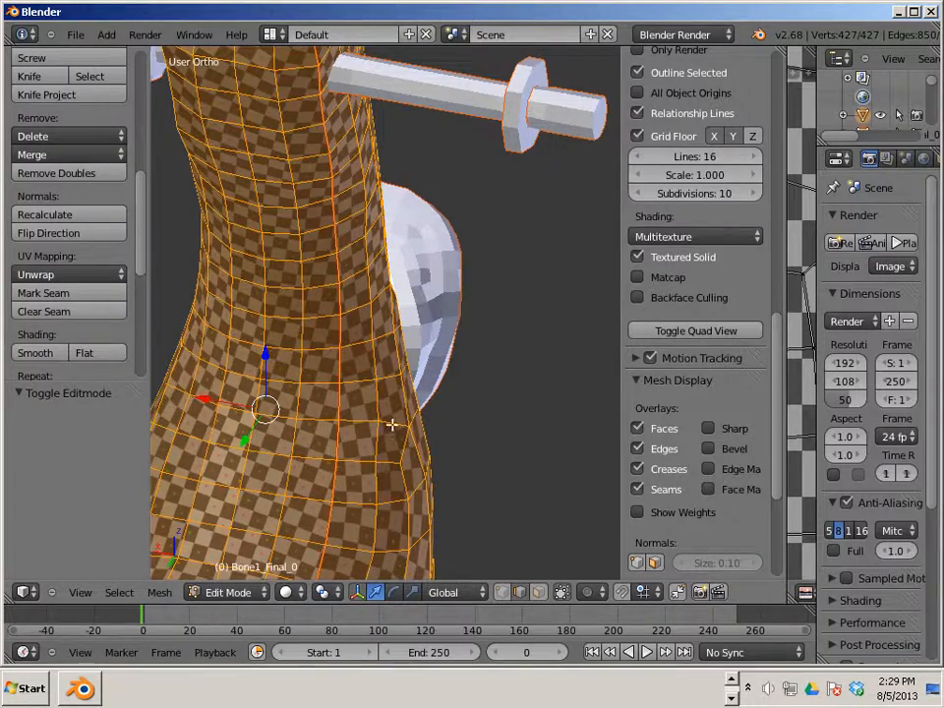
scroll(391, 425, "down", 2)
middle_click_drag(529, 430, 535, 260)
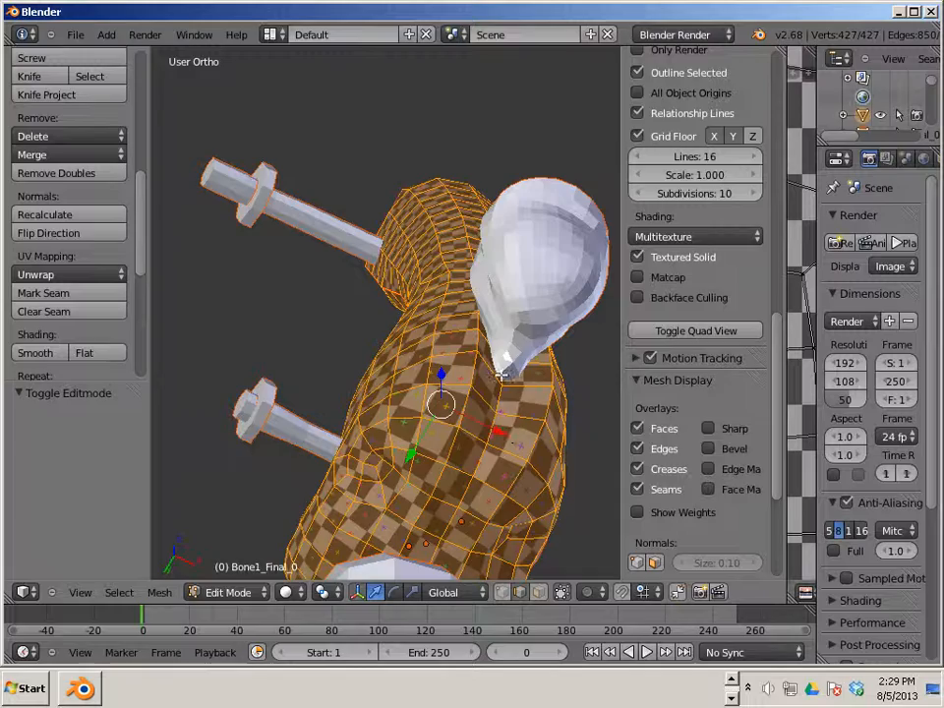
middle_click_drag(372, 356, 365, 299)
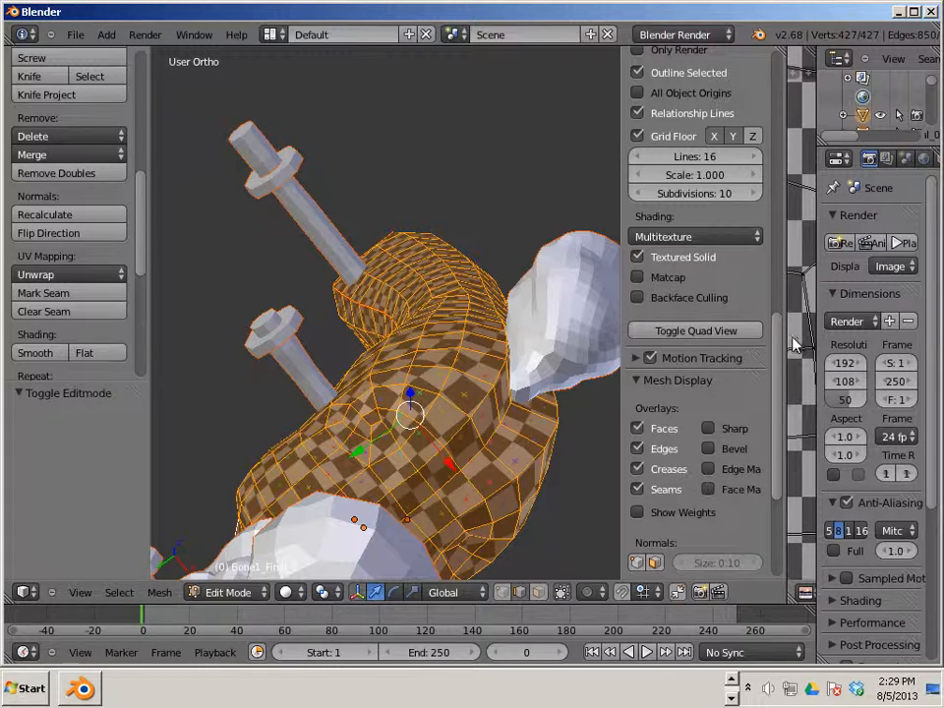
- Enlarge the UV editor beside the 3D view and bring the whole UV grid image into sight
left_click_drag(784, 335, 536, 340)
middle_click_drag(383, 386, 341, 401)
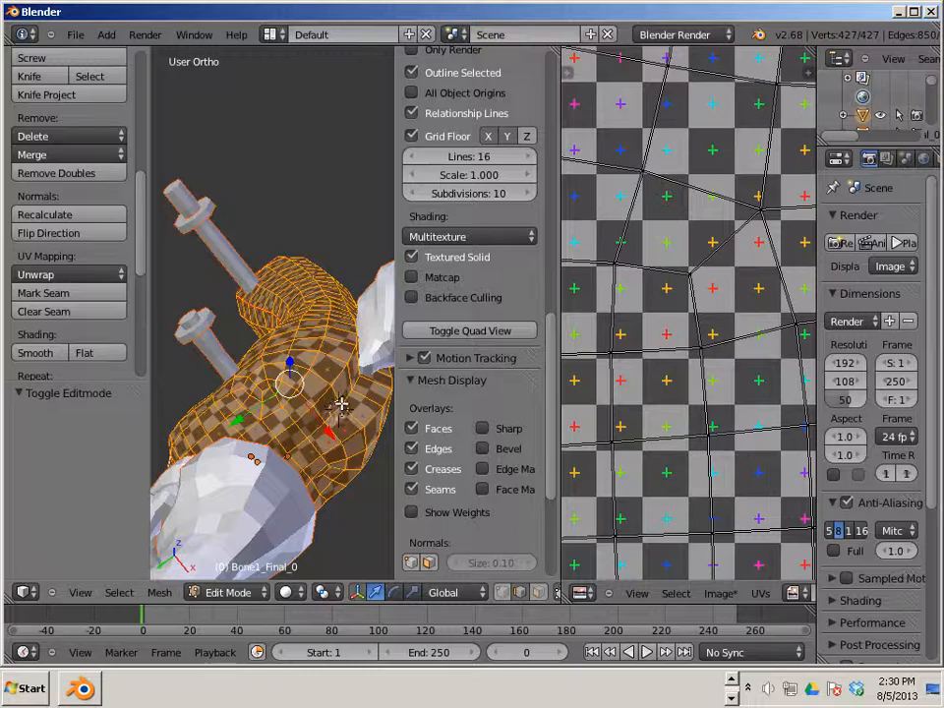
right_click(343, 399)
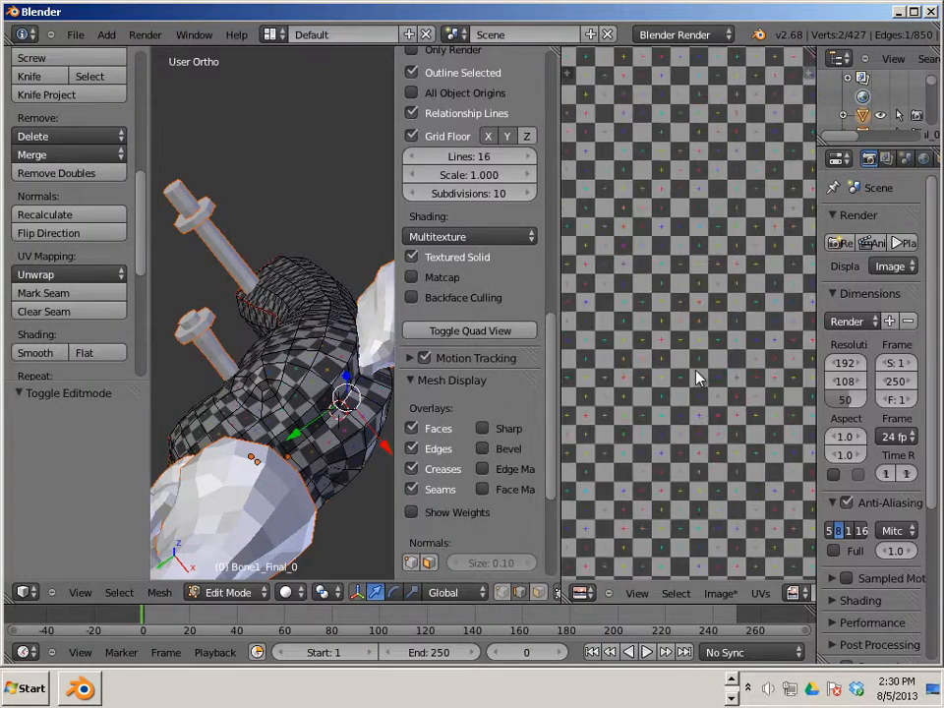
key("Home")
scroll(698, 379, "down", 5)
scroll(698, 379, "up", 2)
scroll(342, 387, "up", 2)
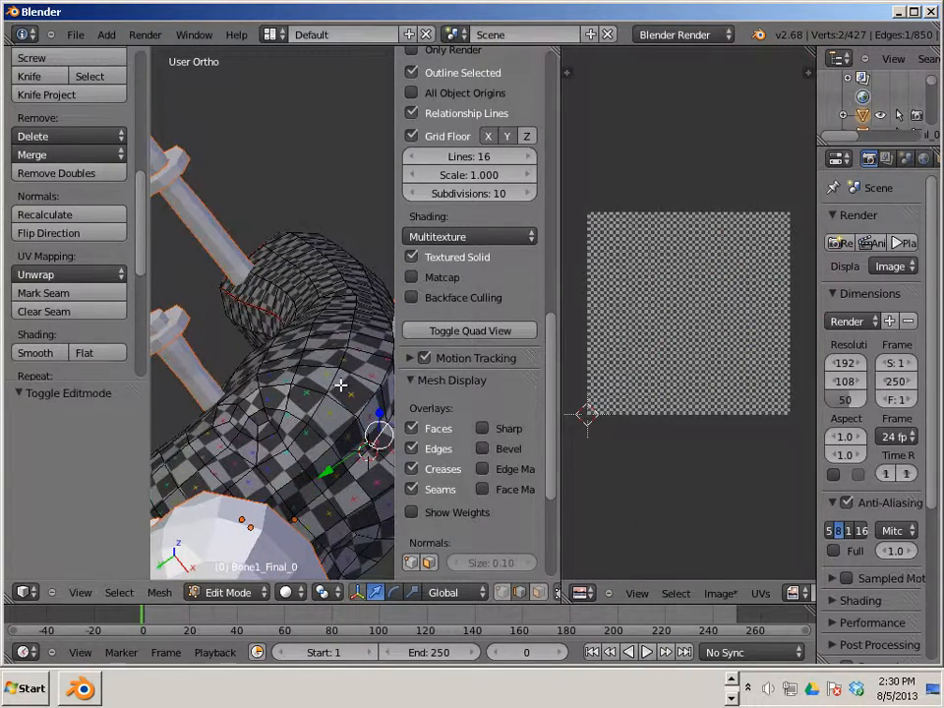
- Re-enter edit mode and select the upper bone's entire linked mesh to display its UV layout over the grid
key("Tab")
left_click(343, 393)
key("Tab")
key("l")
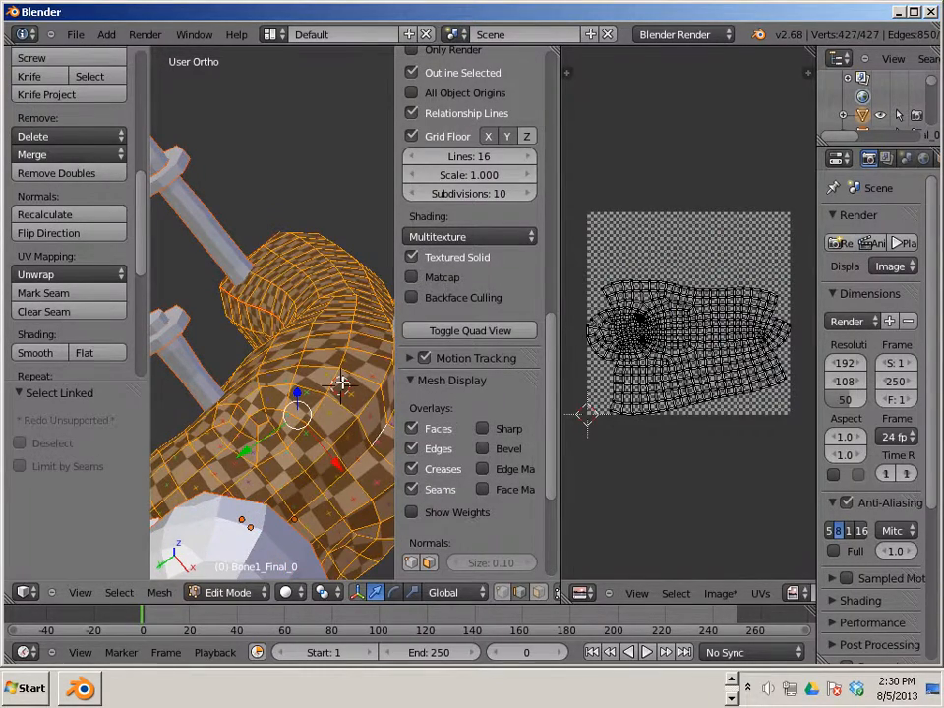
- Enlarge the UV editor and turn on selection syncing between the UV layout and the 3D mesh
scroll(678, 406, "up", 5)
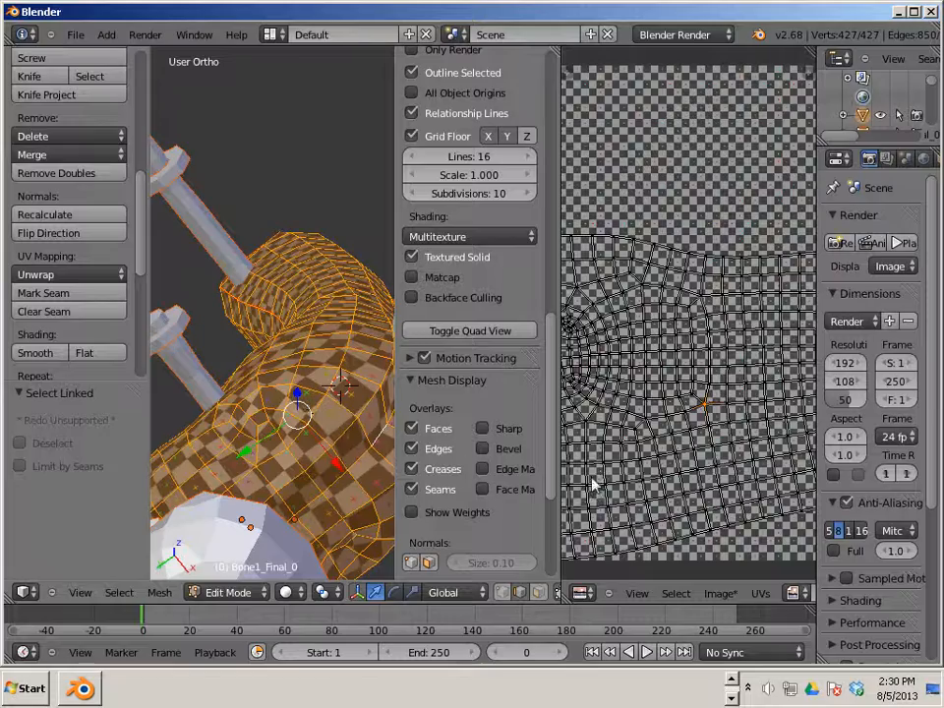
scroll(802, 479, "down", 6)
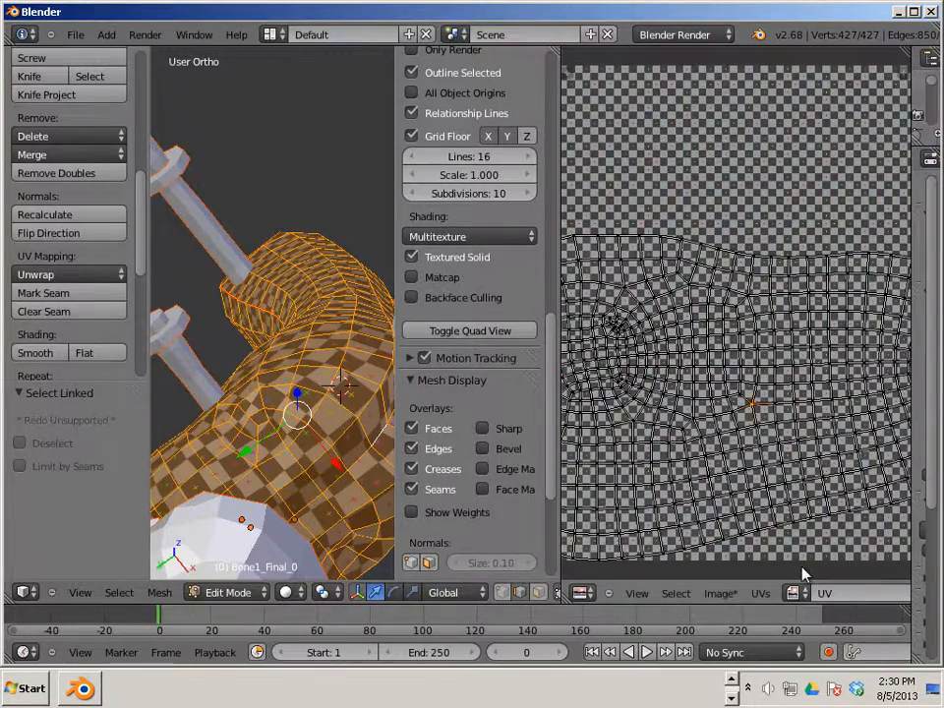
left_click_drag(558, 512, 292, 485)
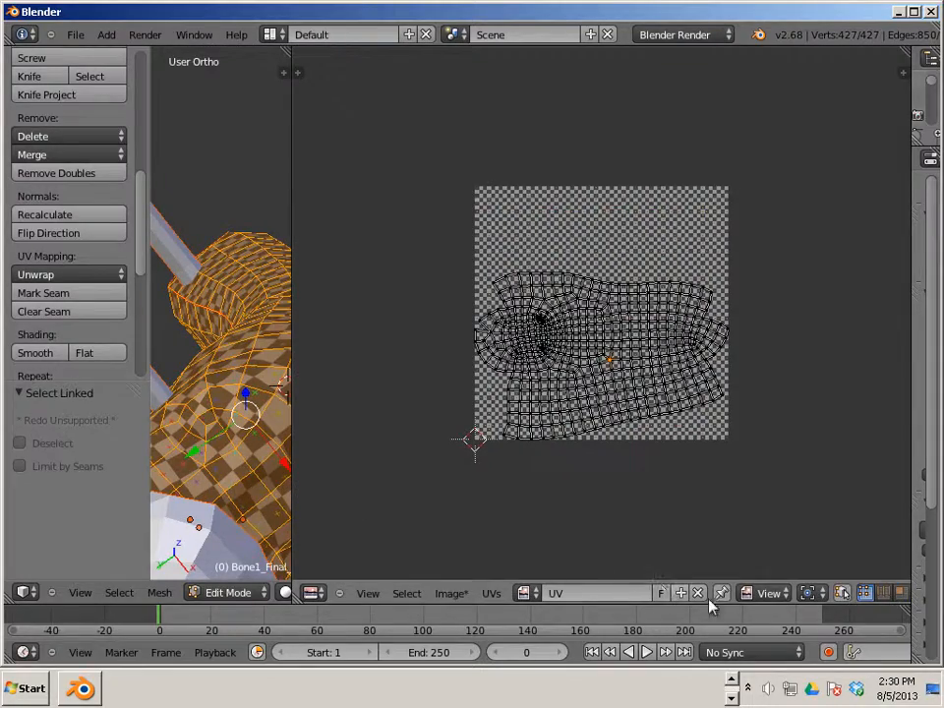
left_click(841, 593)
scroll(584, 472, "up", 4)
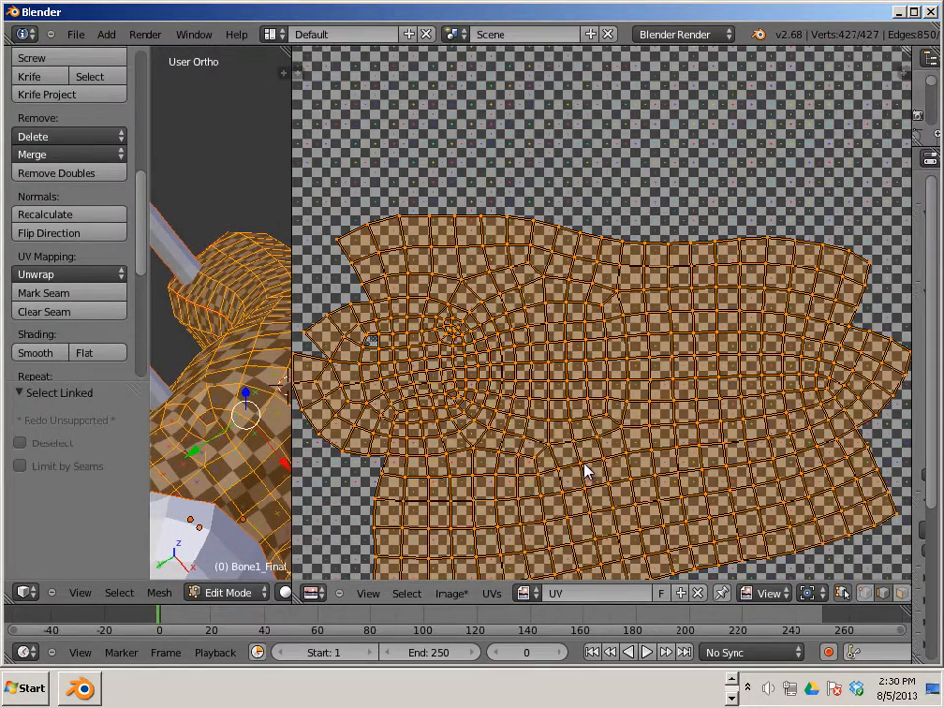
- Deselect everything and pick edges in the UV layout and on the upper bone to compare where they lie on the mesh
key("a")
left_click(607, 405)
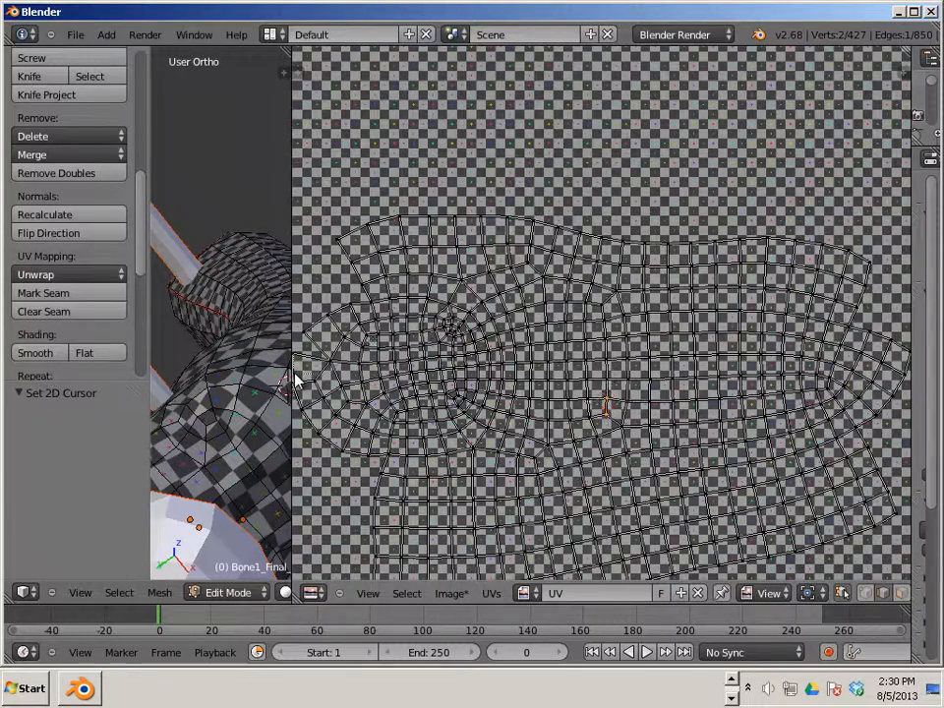
left_click_drag(292, 374, 756, 443)
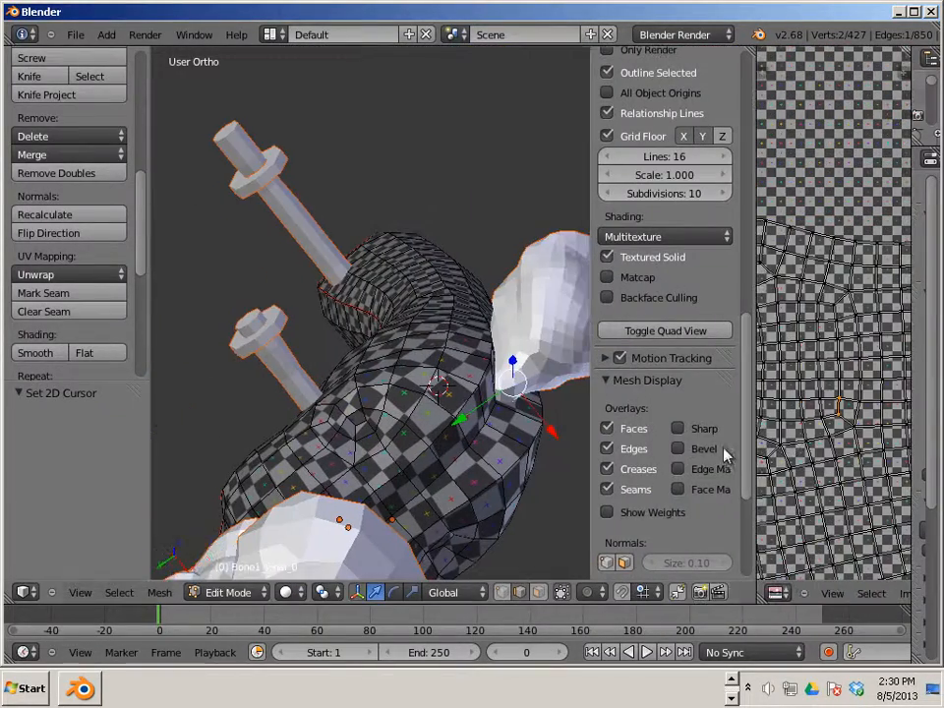
right_click(492, 427, "alt")
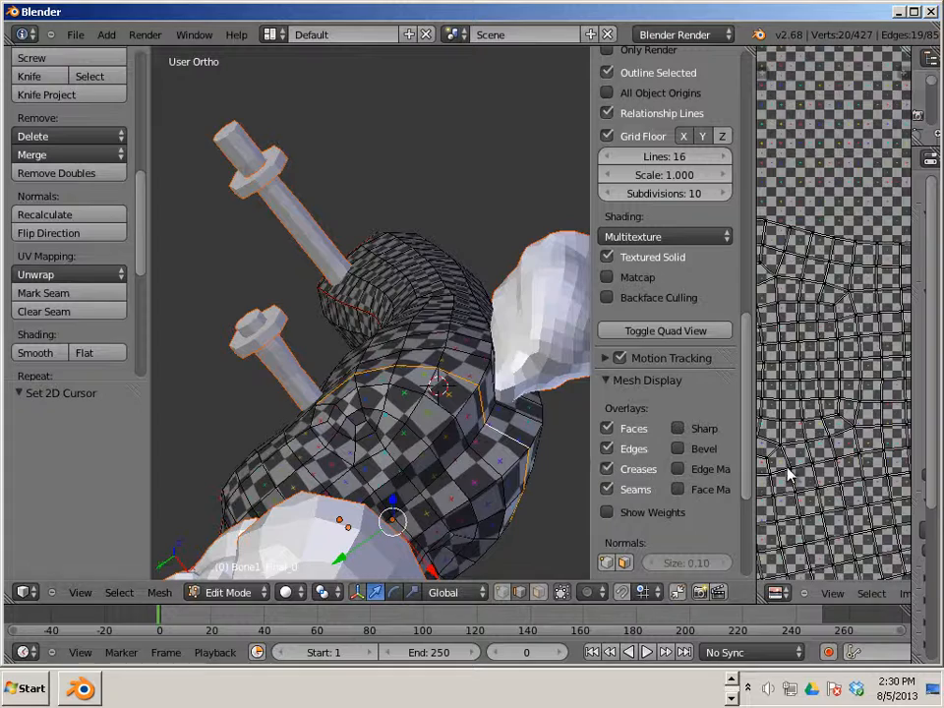
scroll(783, 466, "down", 3)
scroll(787, 442, "up", 2)
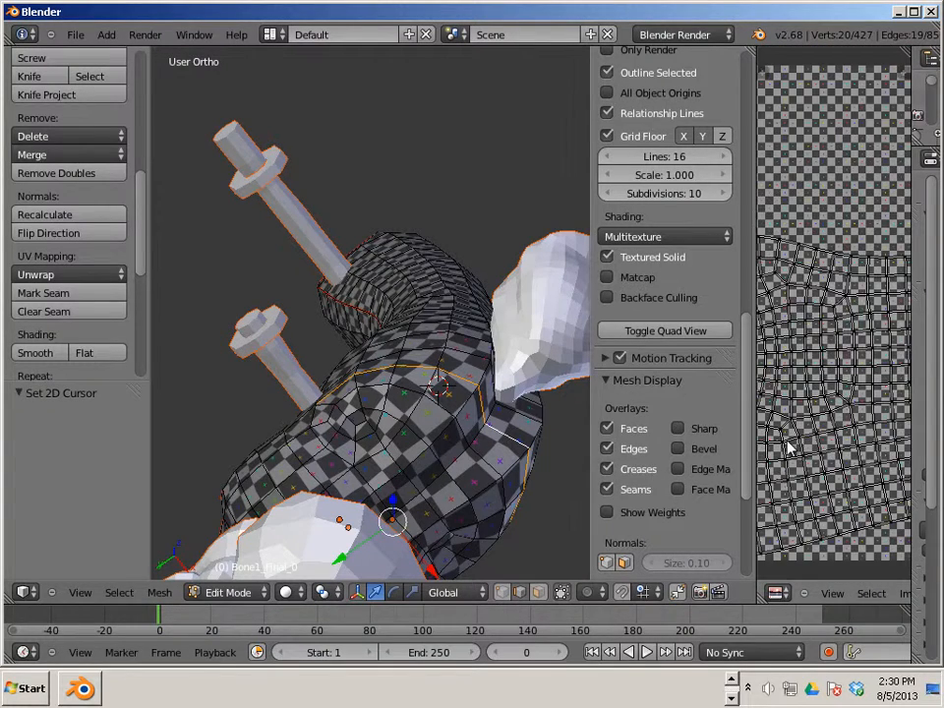
right_click(852, 400)
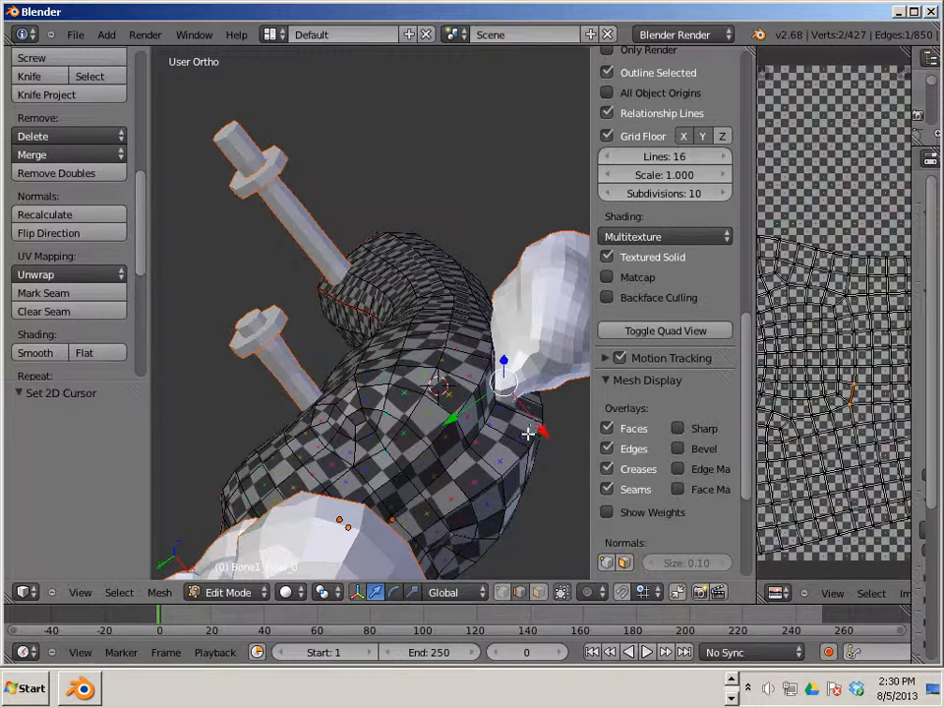
- Extend the seam at the upper bone's lower end by selecting a short edge path from the existing seam and marking it
middle_click_drag(537, 438, 194, 571)
middle_click_drag(343, 557, 291, 534)
left_click(259, 481)
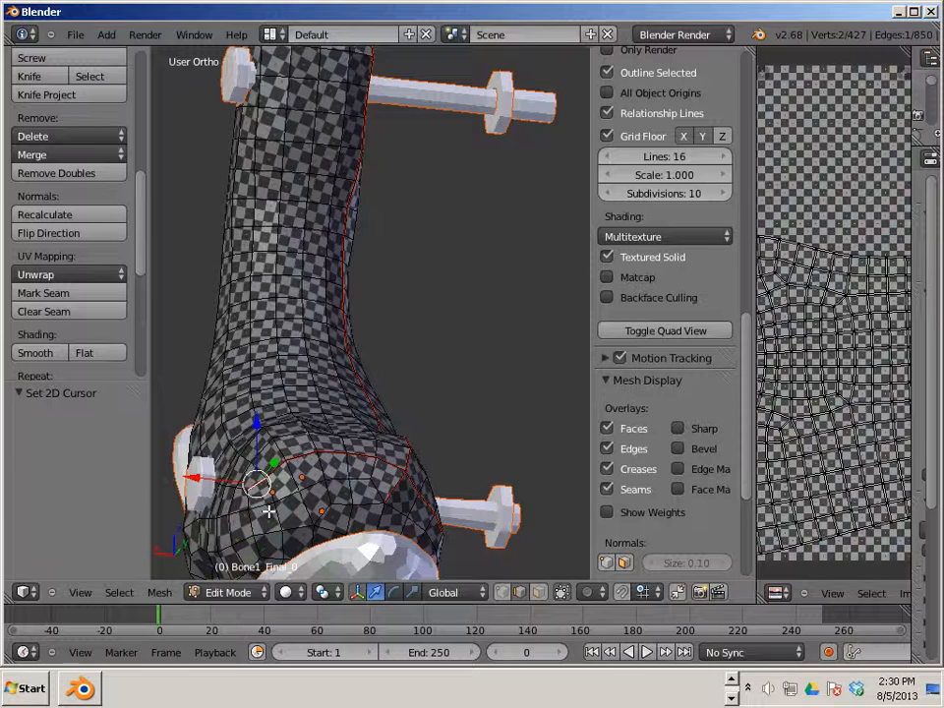
scroll(276, 506, "down", 1)
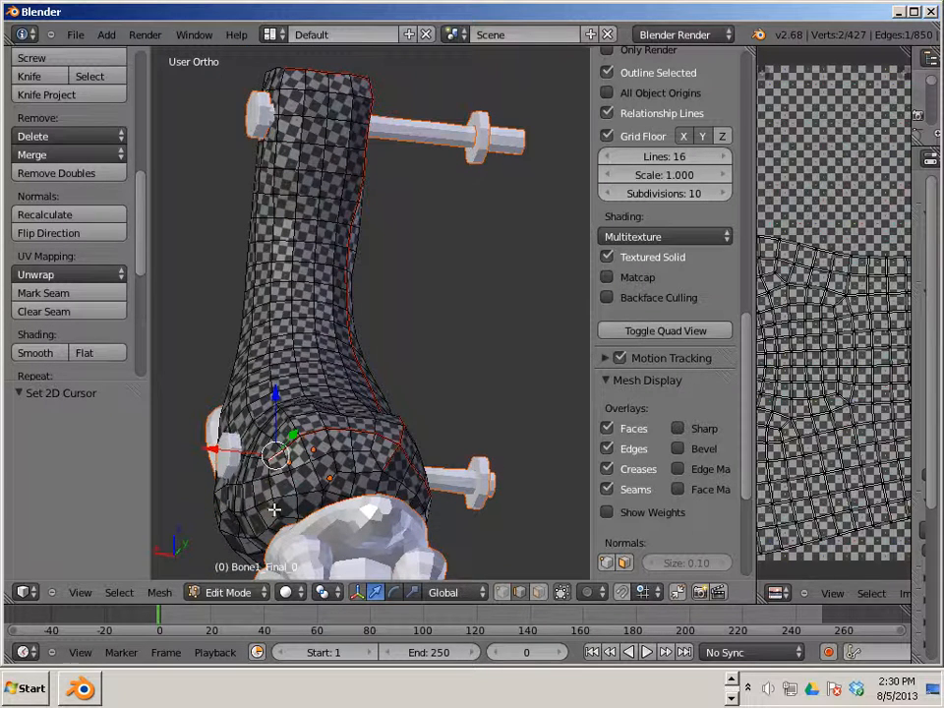
right_click(275, 510, "ctrl")
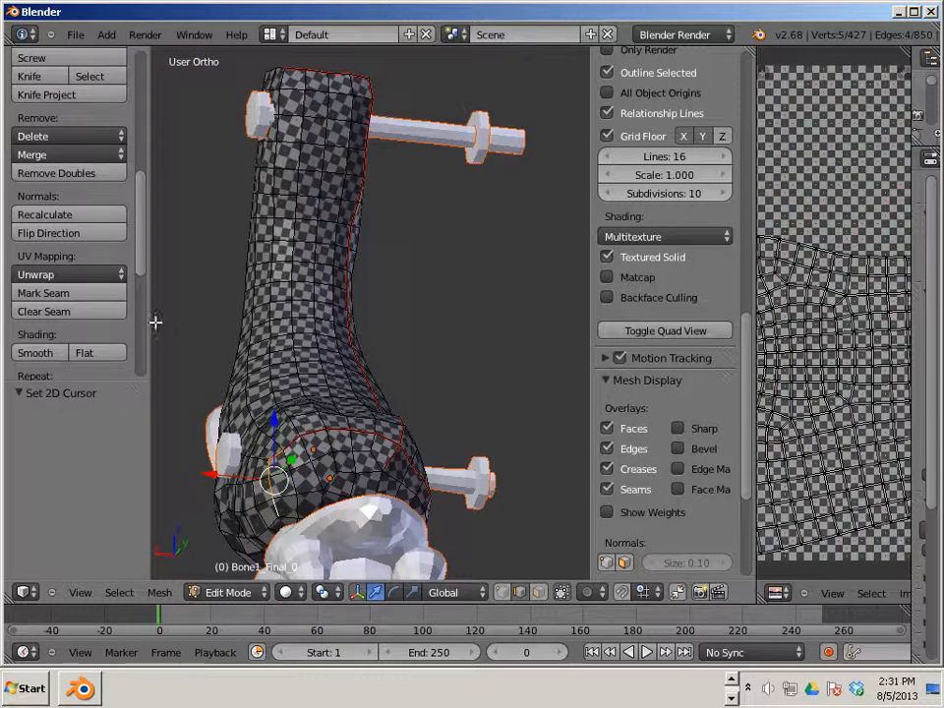
left_click(116, 295)
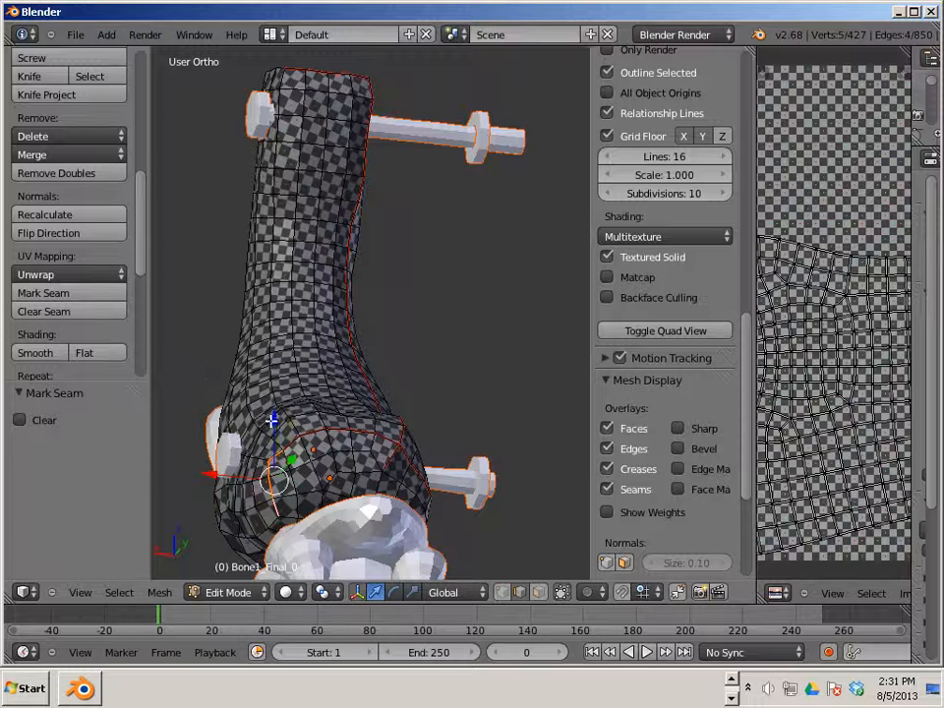
- Select the upper bone's whole linked mesh, unwrap it again, and inspect the checker pattern from several sides
key("l")
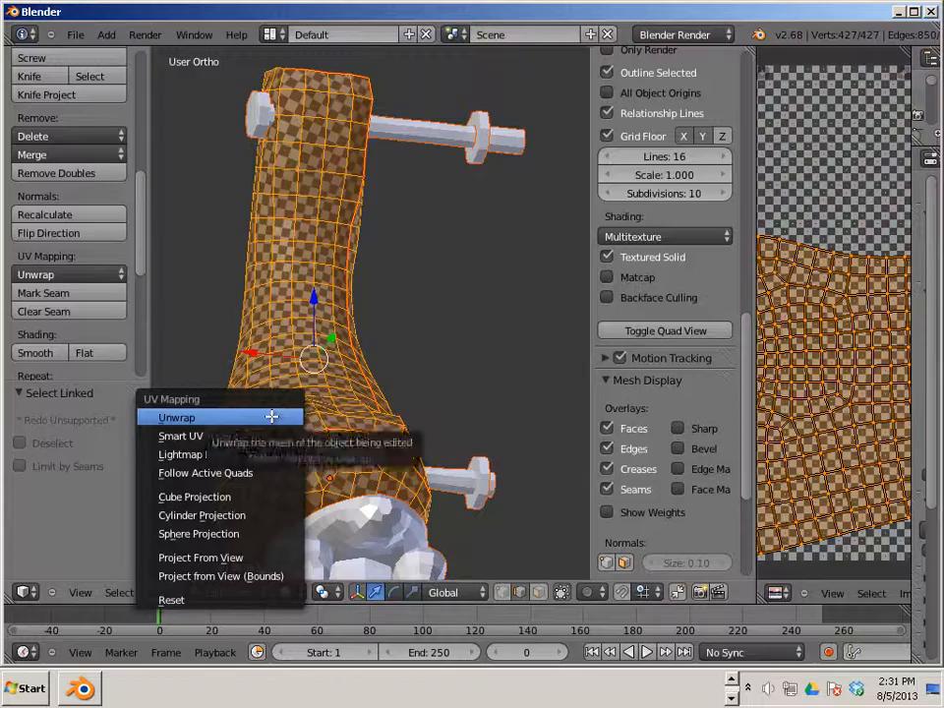
left_click(272, 417)
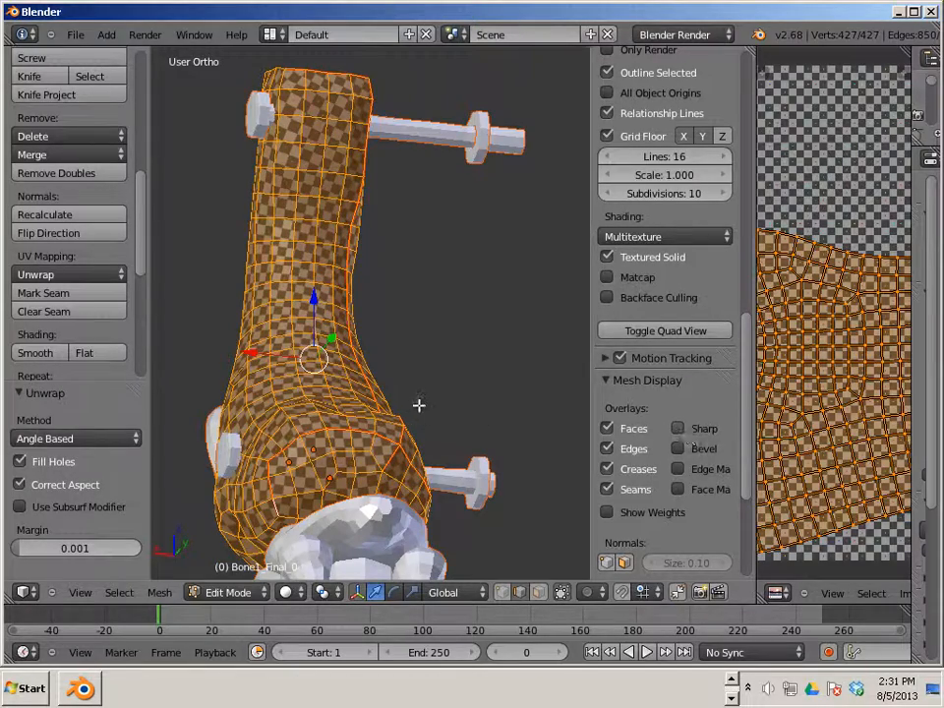
middle_click_drag(396, 395, 258, 391)
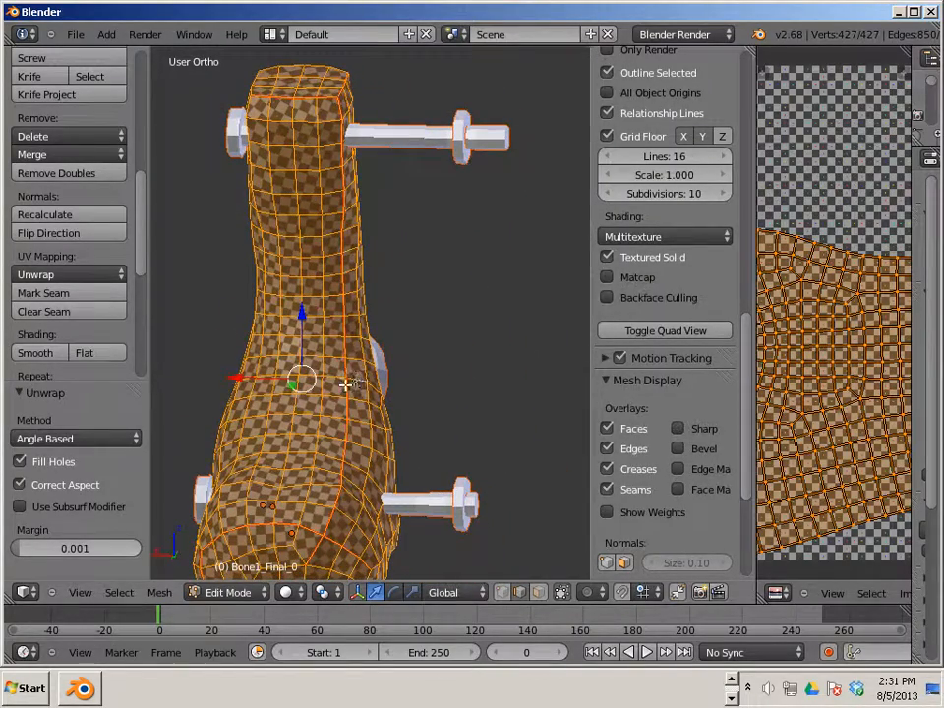
middle_click_drag(343, 385, 456, 356, "shift")
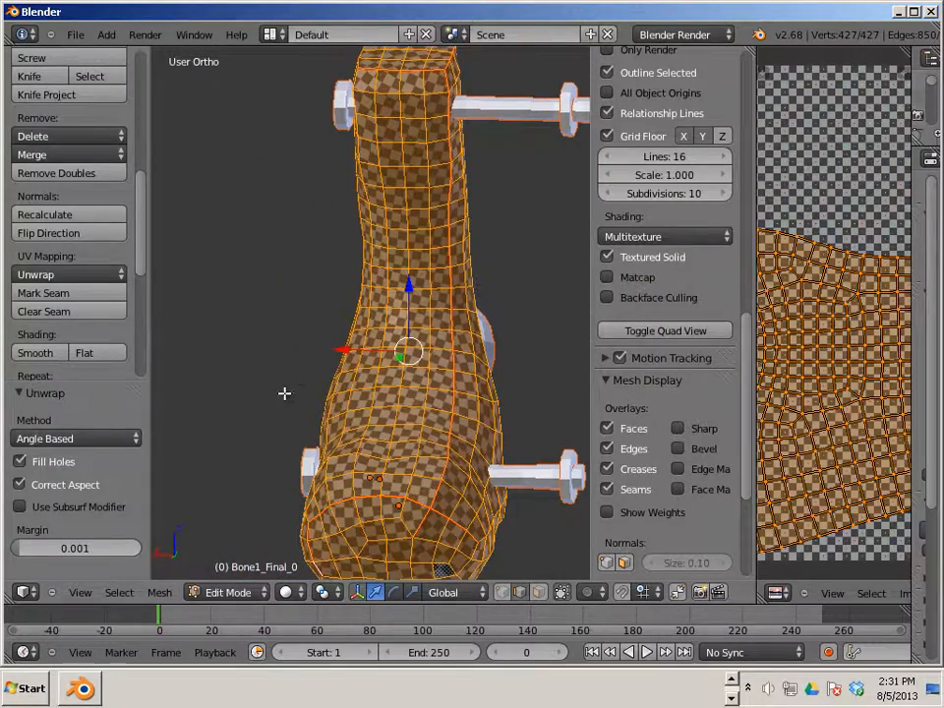
middle_click_drag(284, 393, 276, 437)
middle_click_drag(196, 417, 381, 392)
scroll(380, 394, "down", 2)
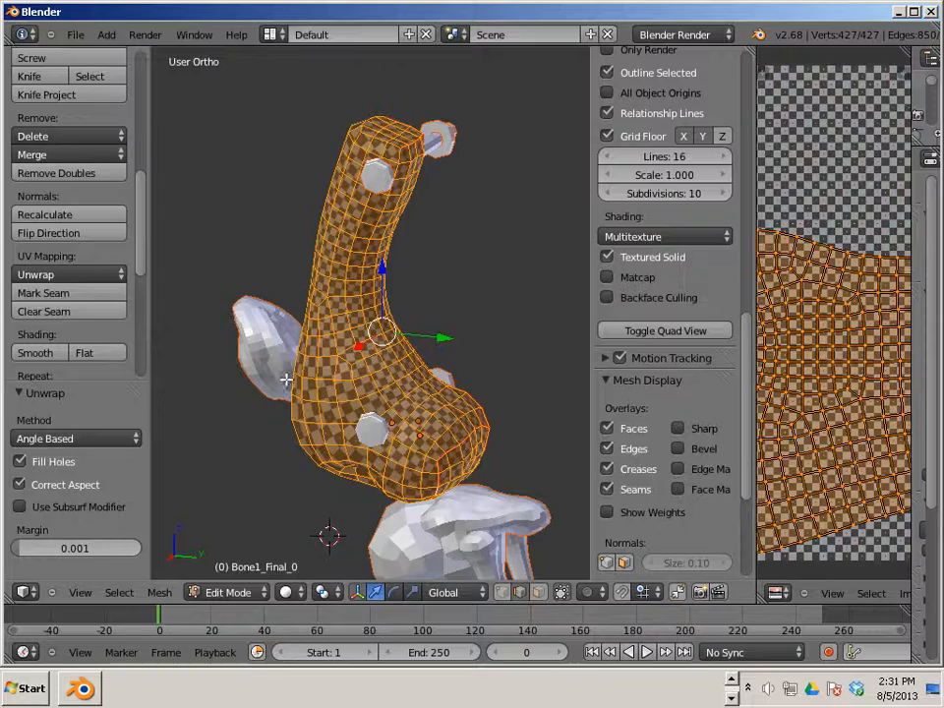
- Leave edit mode on the upper bone, select the small bone Bone2_Final_0 behind it, and enter edit mode with all its geometry selected
key("Tab")
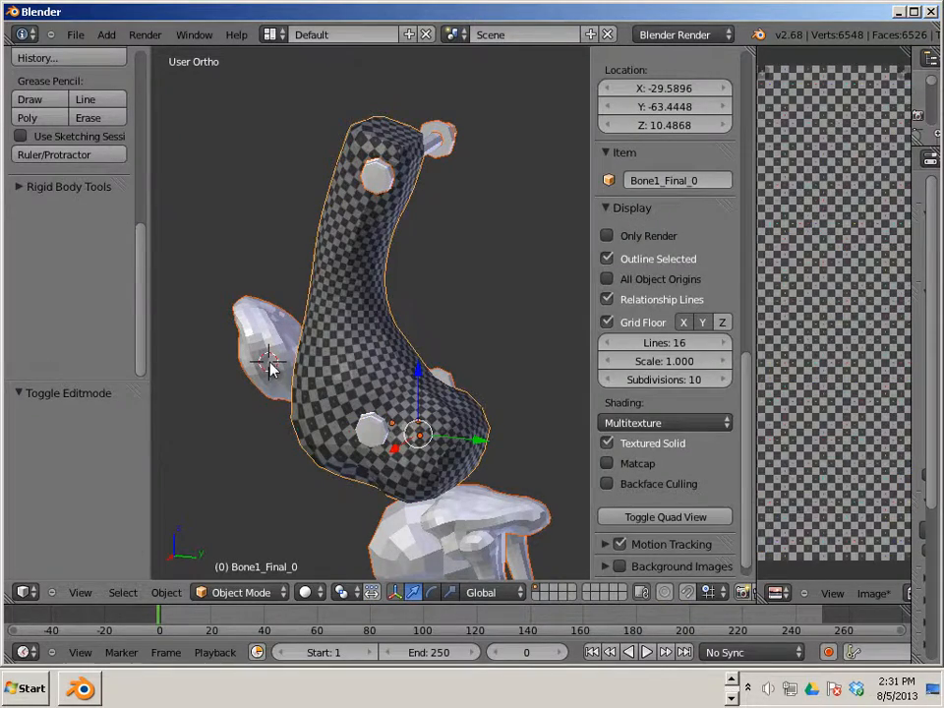
right_click(270, 366)
key("Tab")
scroll(224, 376, "up", 5)
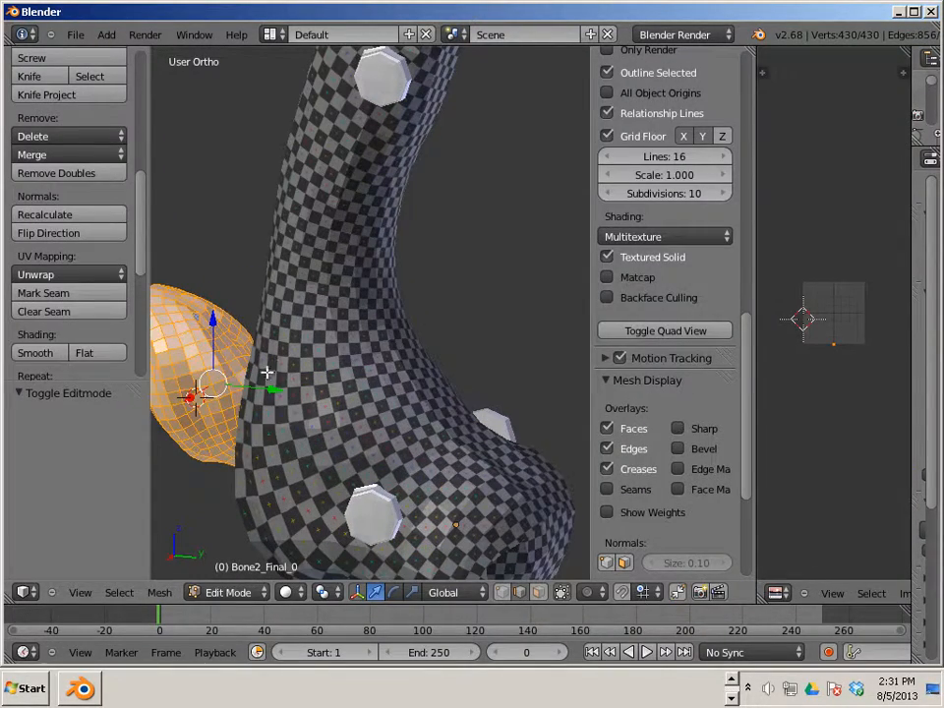
key("Tab")
key("Tab")
key("a")
key("a")
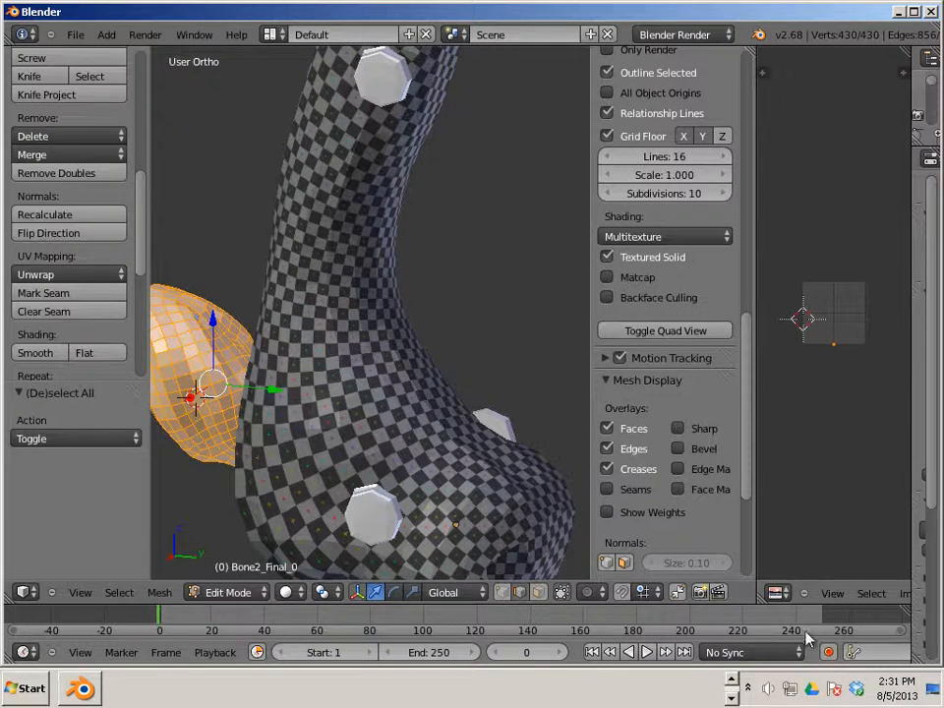
- Assign the existing UV image to the small bone's faces and enlarge the 3D view again
left_click_drag(753, 545, 598, 549)
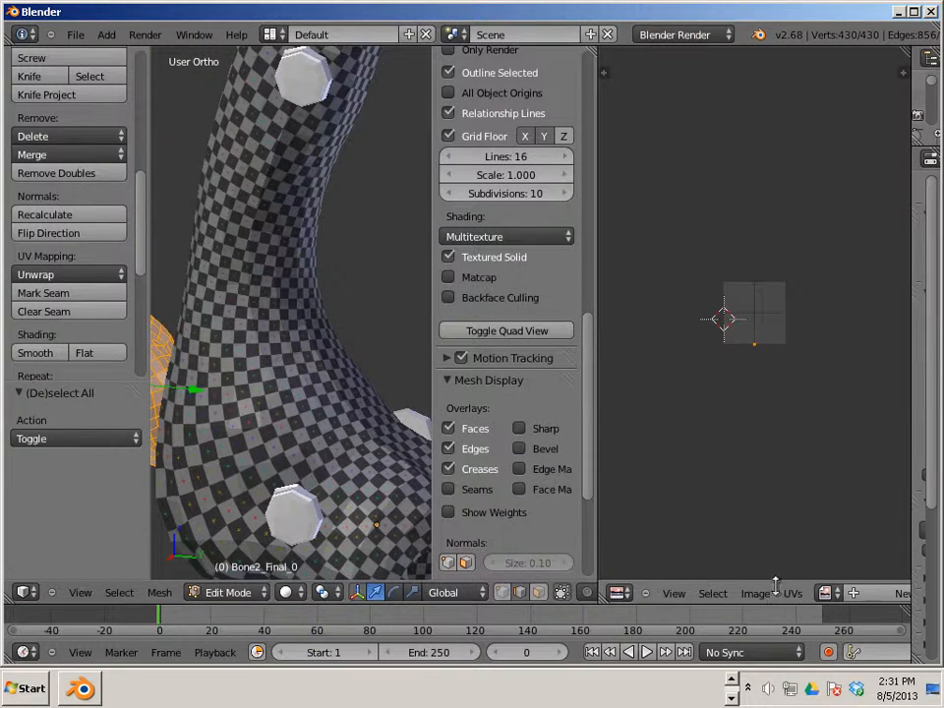
left_click(828, 593)
left_click(736, 402)
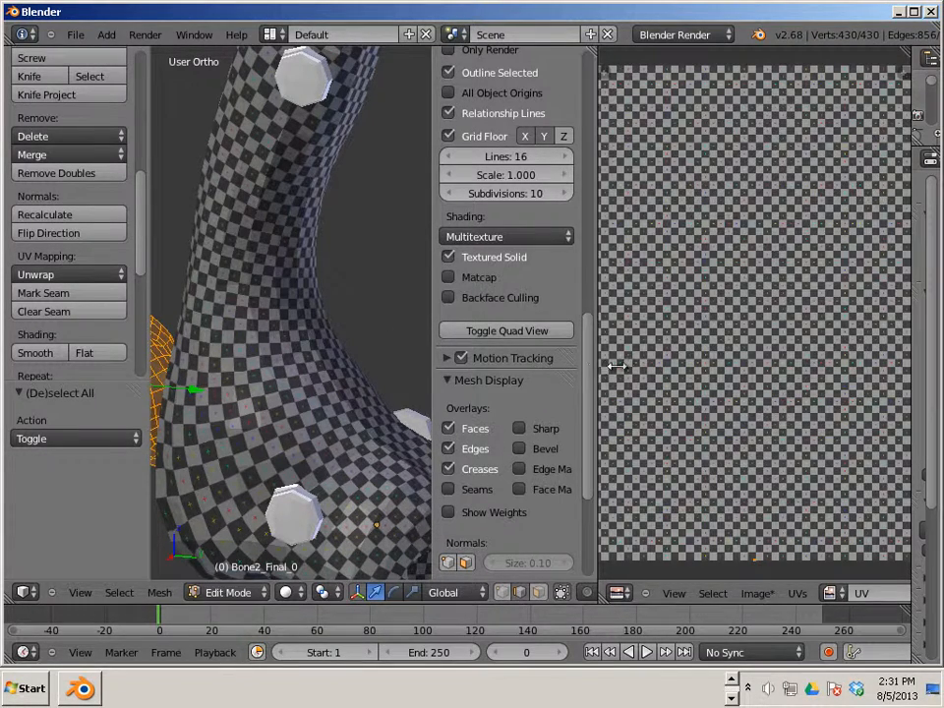
left_click_drag(598, 364, 822, 365)
- Select the edge loop running lengthwise along the side of the small bone nearest the upper bone
scroll(174, 340, "up", 4)
scroll(174, 341, "down", 3)
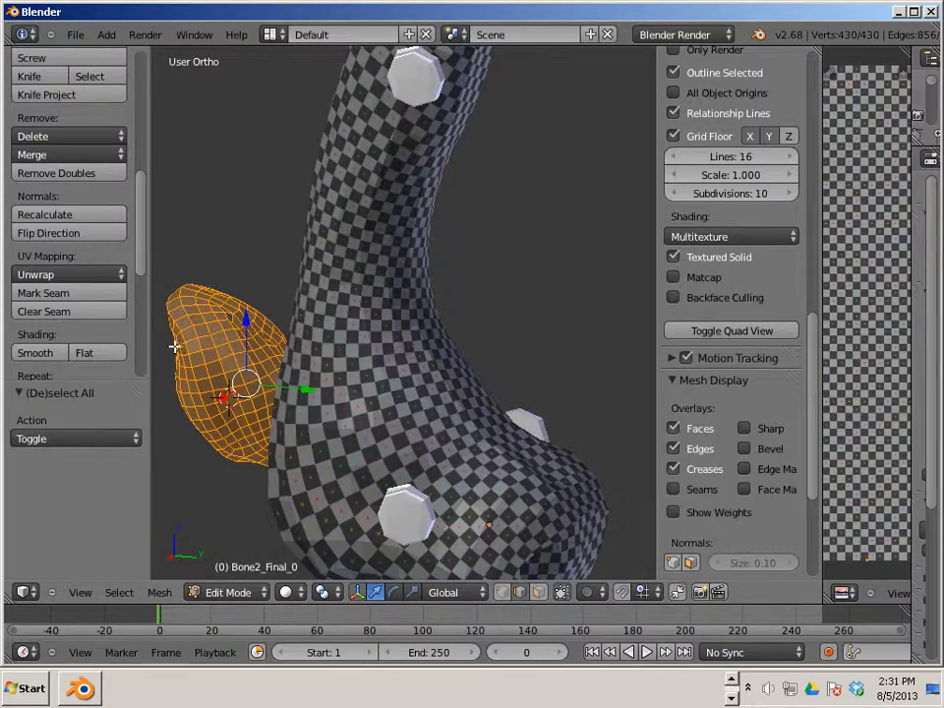
middle_click_drag(198, 432, 277, 420)
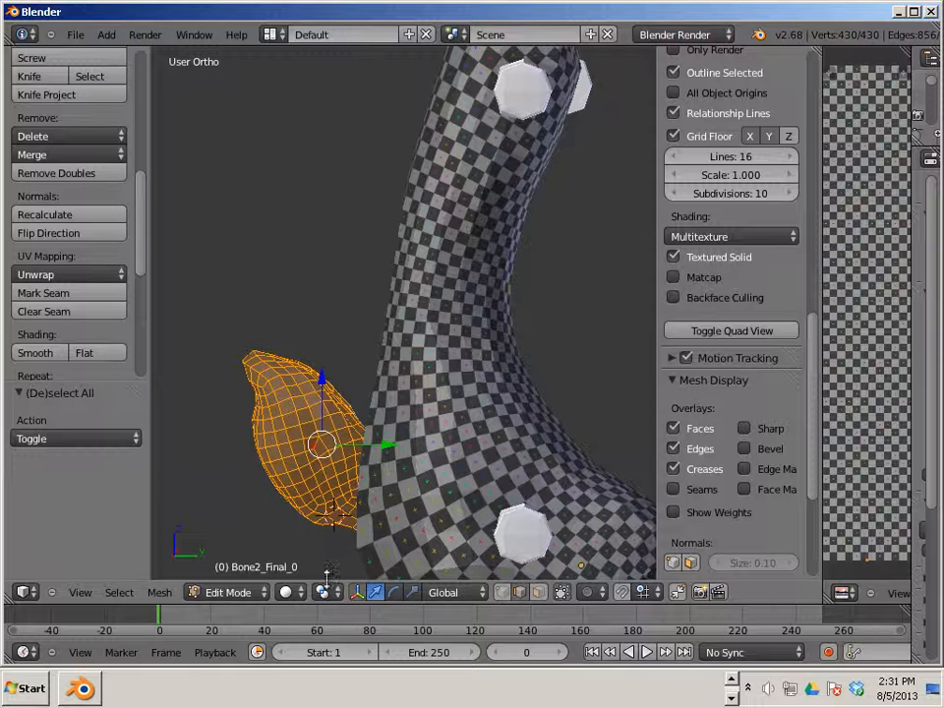
scroll(311, 528, "up", 2)
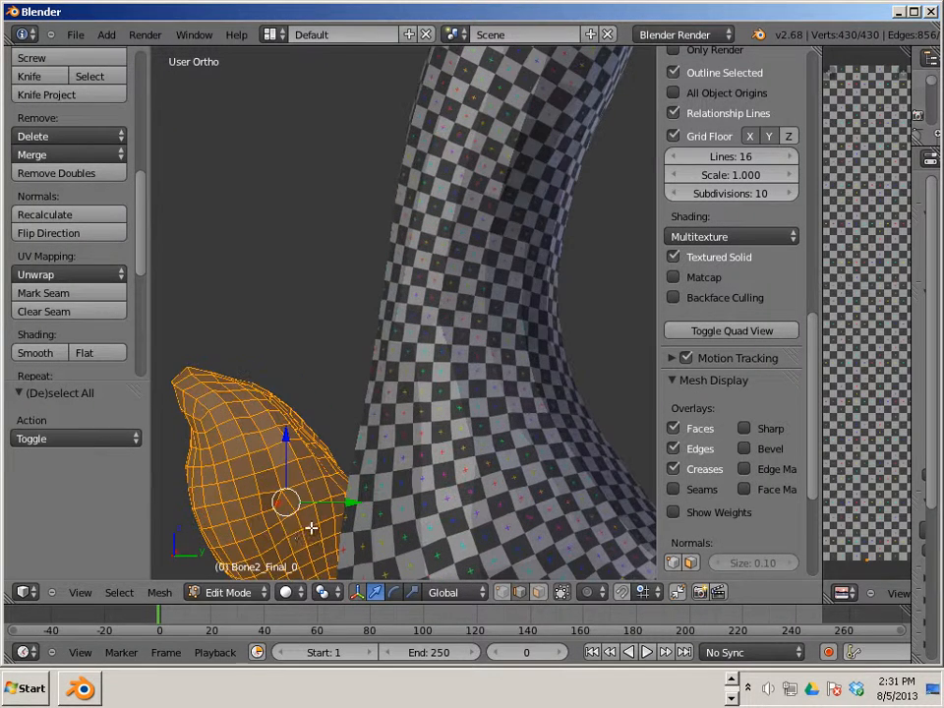
left_click(328, 485)
right_click(327, 485)
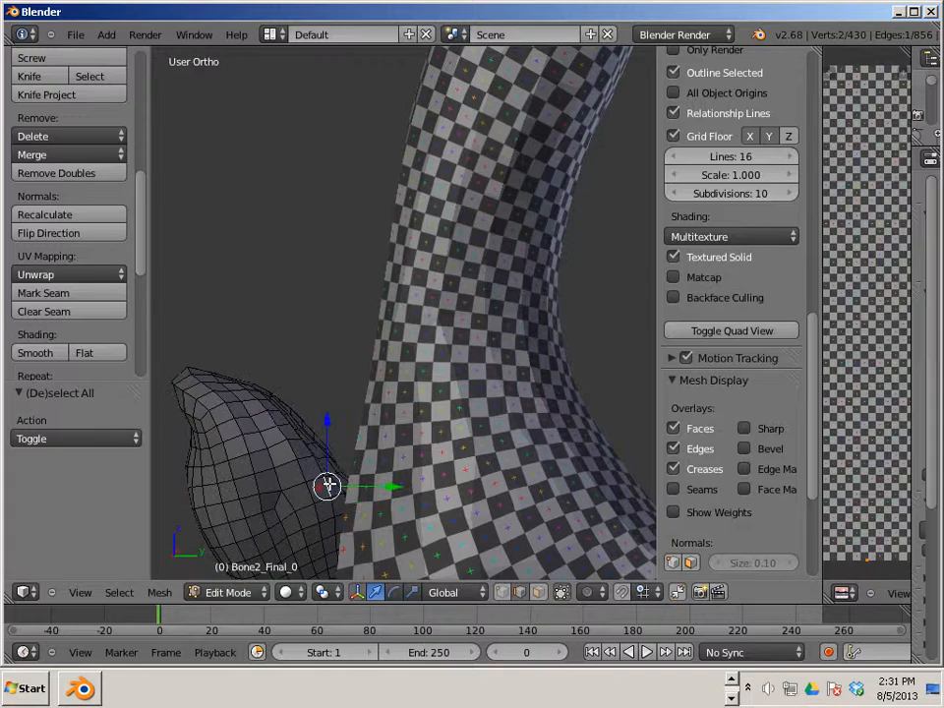
key("a")
right_click(329, 489, "alt")
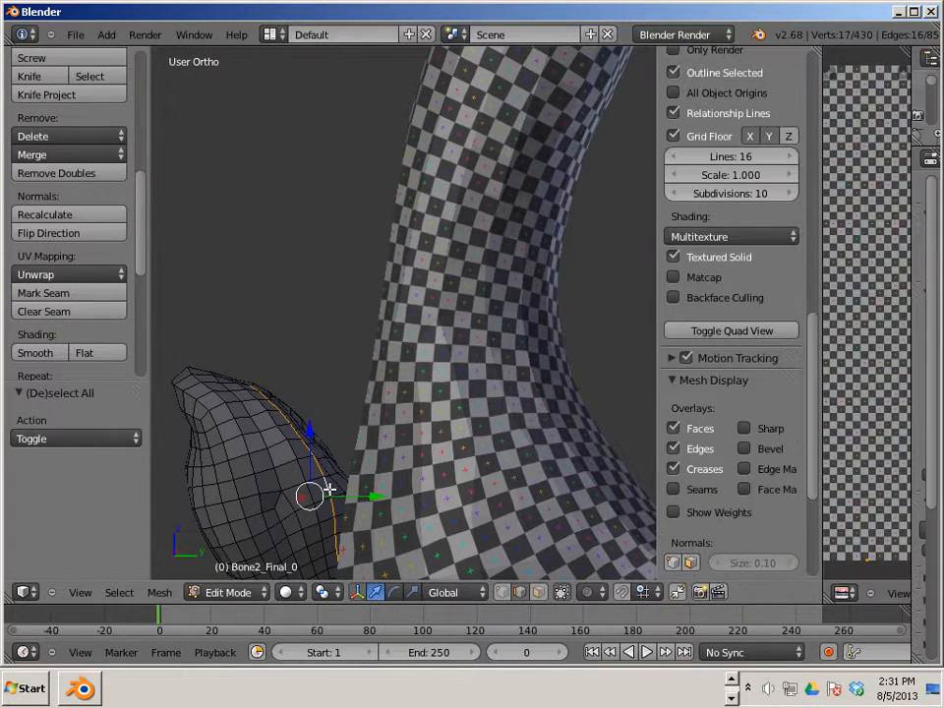
- Add the loop across the small bone's upper end and the one on its far side, and mark all selected loops as seams
middle_click_drag(278, 353, 266, 378)
right_click(343, 241, "alt+shift")
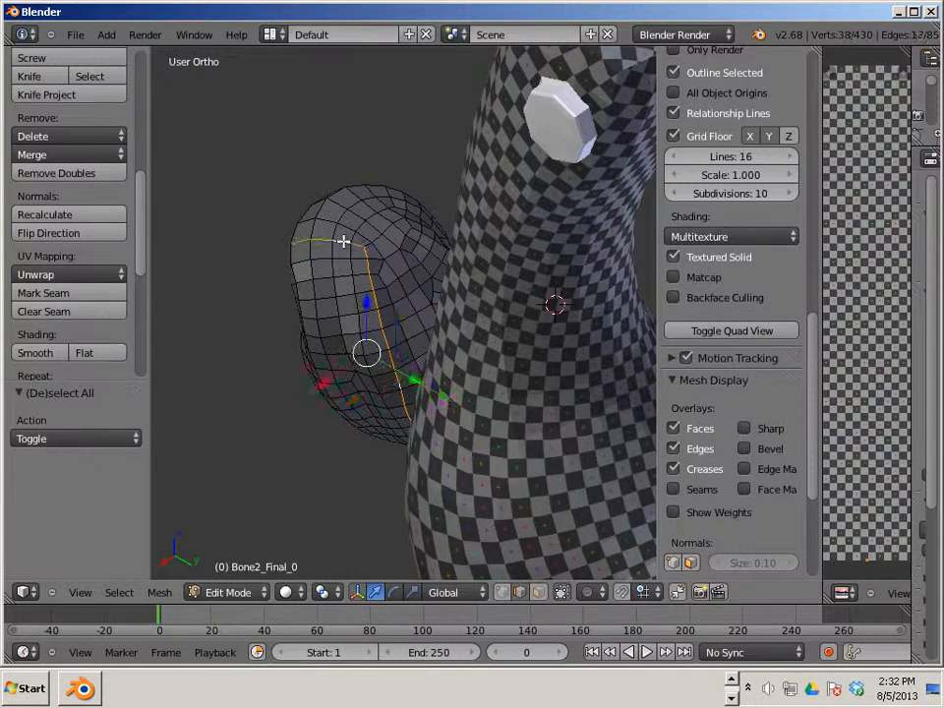
scroll(279, 395, "up", 4)
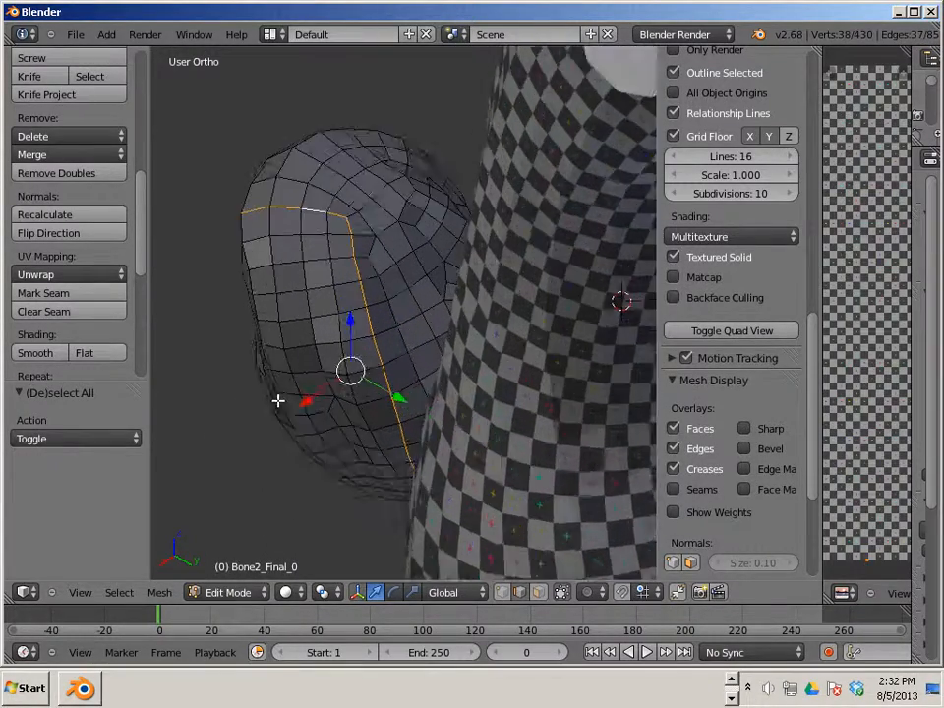
right_click(312, 275, "alt")
key("ctrl+z")
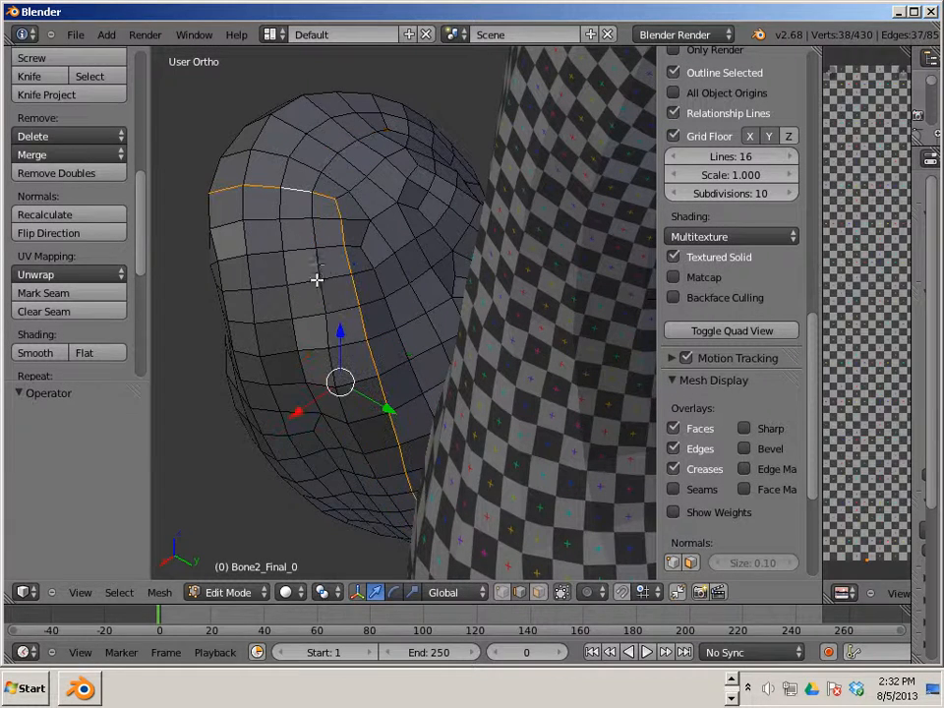
right_click(419, 160, "alt+shift")
right_click(424, 168, "alt+shift")
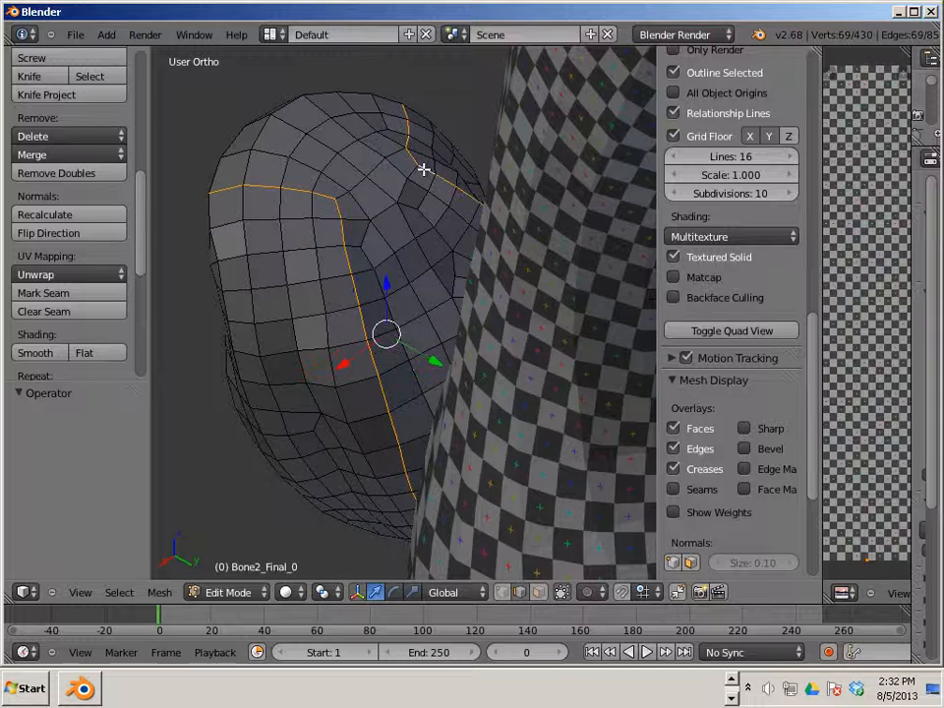
scroll(348, 223, "down", 8)
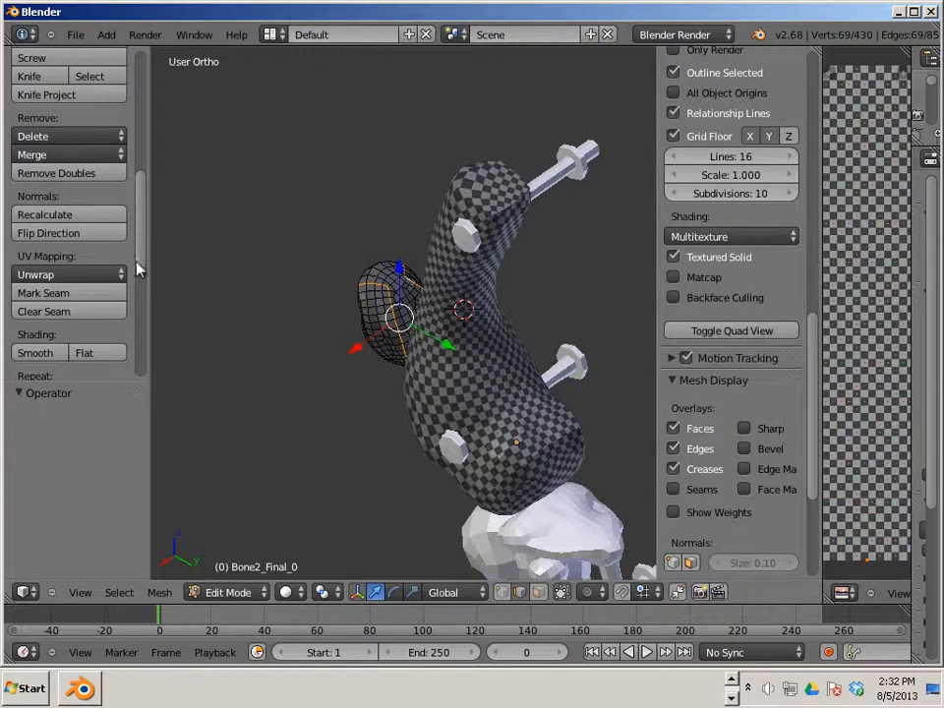
left_click(46, 295)
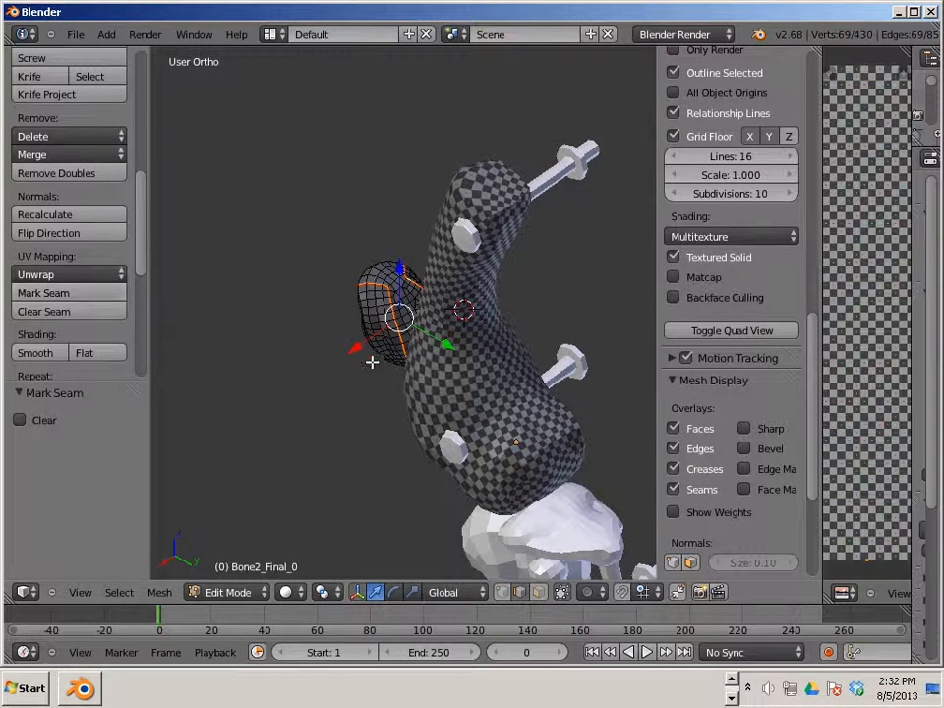
middle_click_drag(373, 368, 6, 197)
scroll(120, 289, "up", 4)
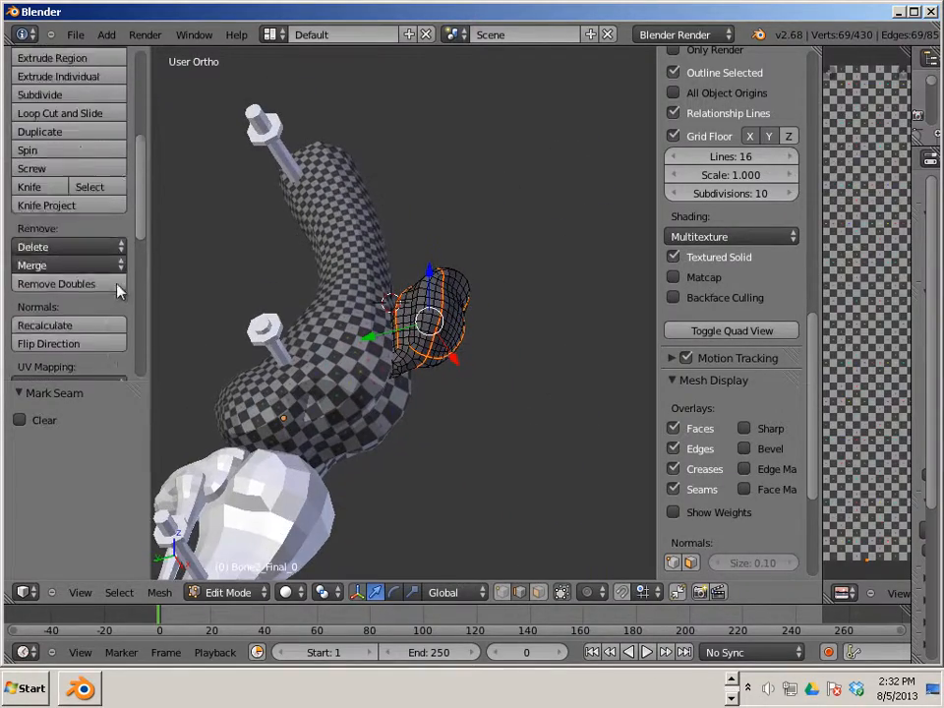
scroll(362, 382, "up", 4)
scroll(362, 381, "up", 2)
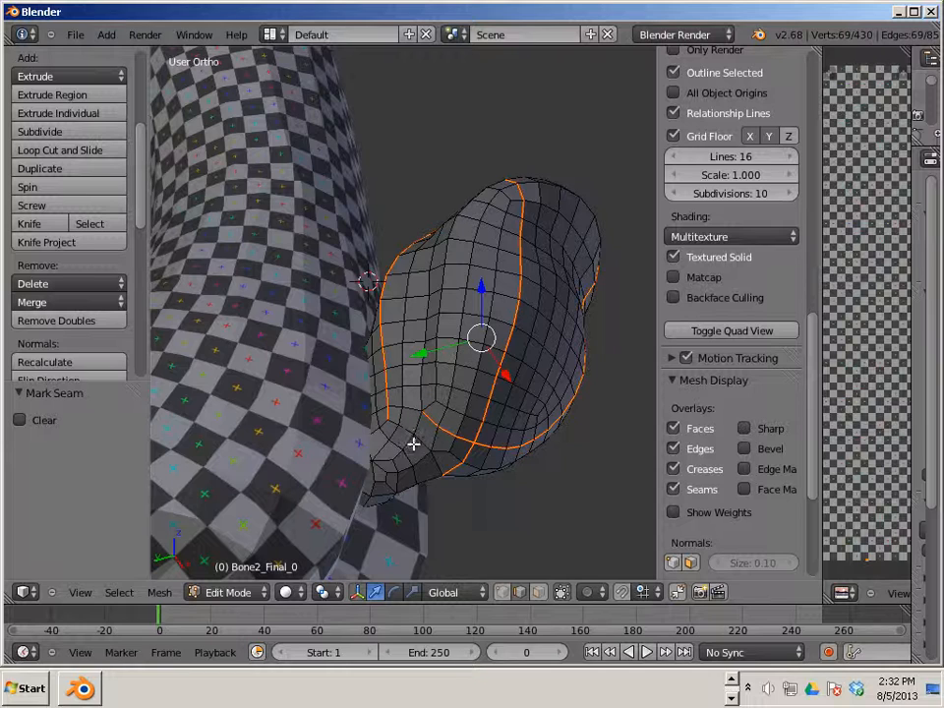
left_click(522, 495)
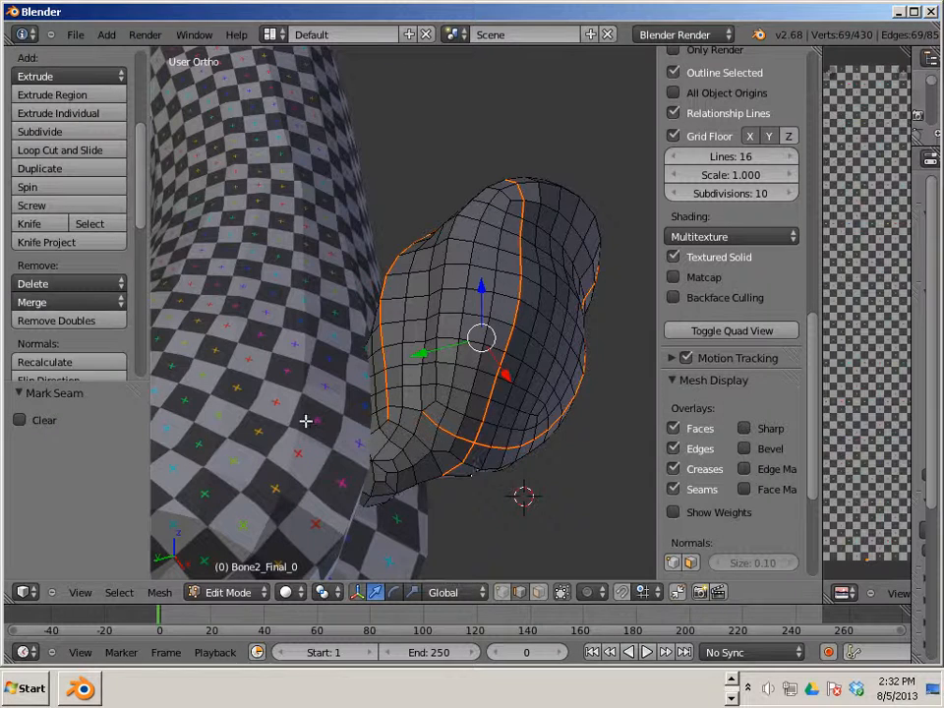
left_click(478, 508)
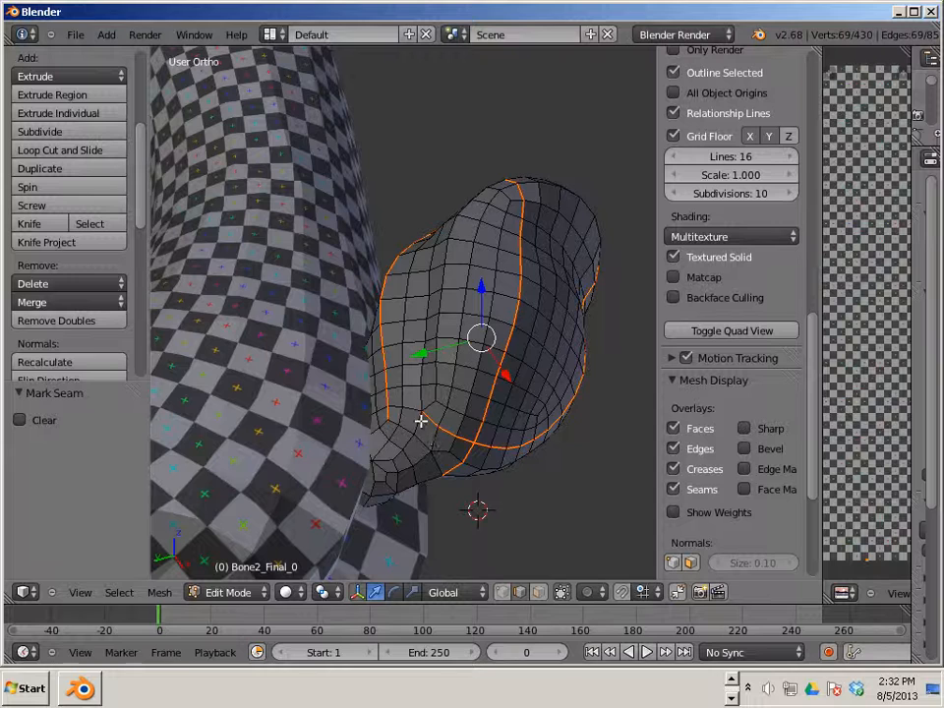
right_click(417, 405, "shift")
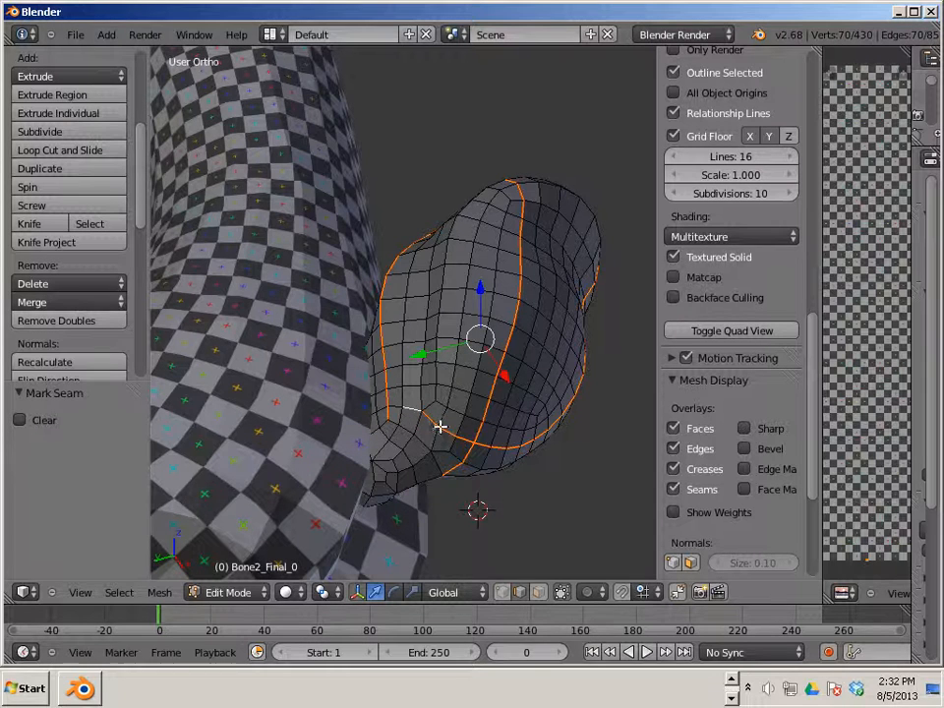
right_click(443, 429)
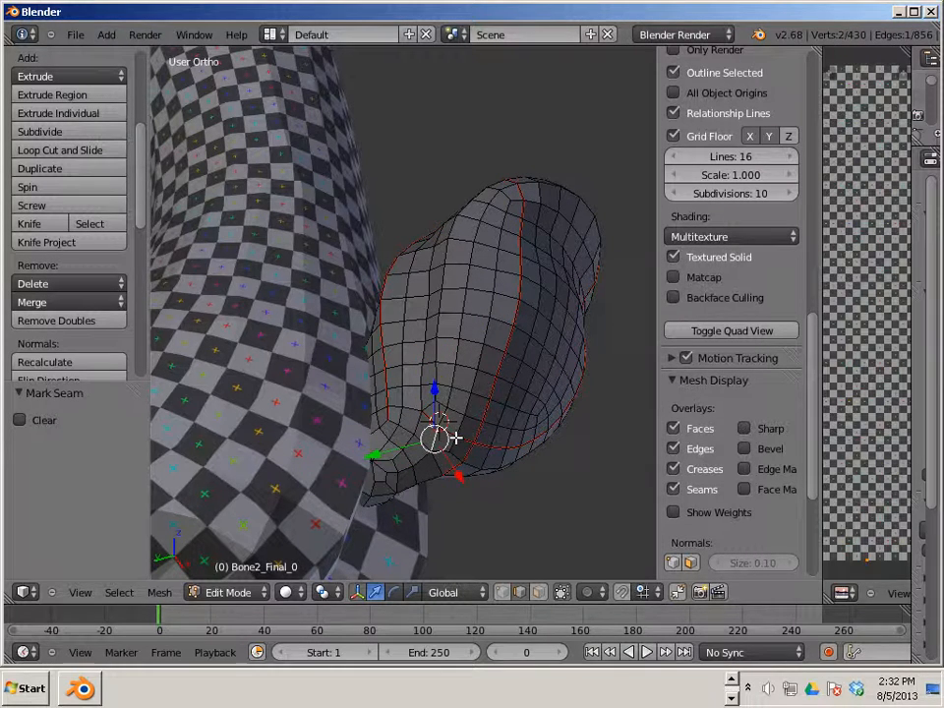
right_click(460, 442)
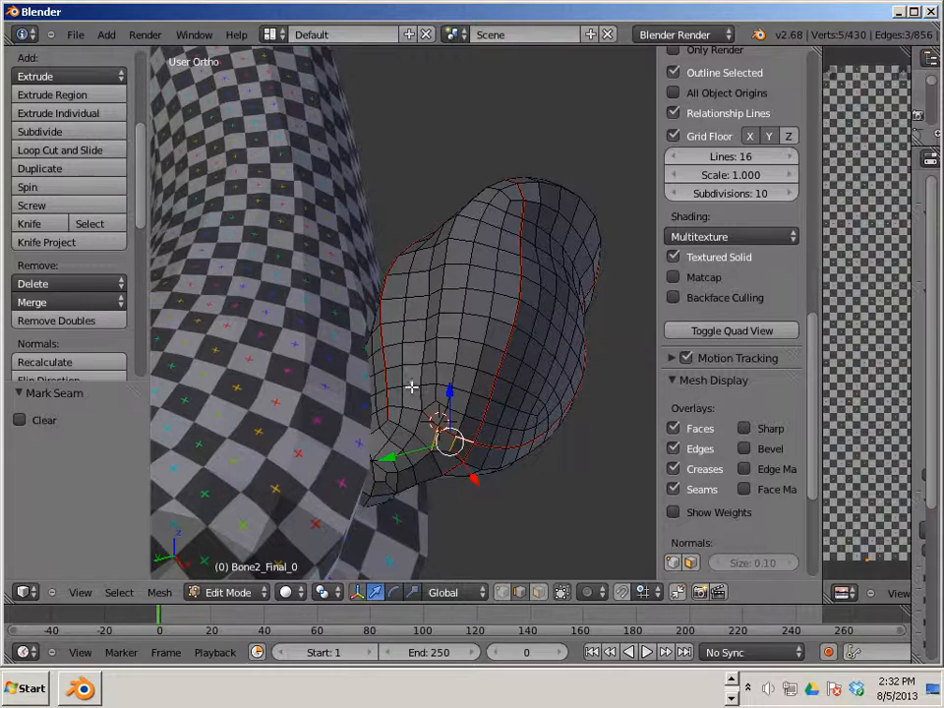
right_click(425, 416, "shift")
scroll(426, 418, "up", 4)
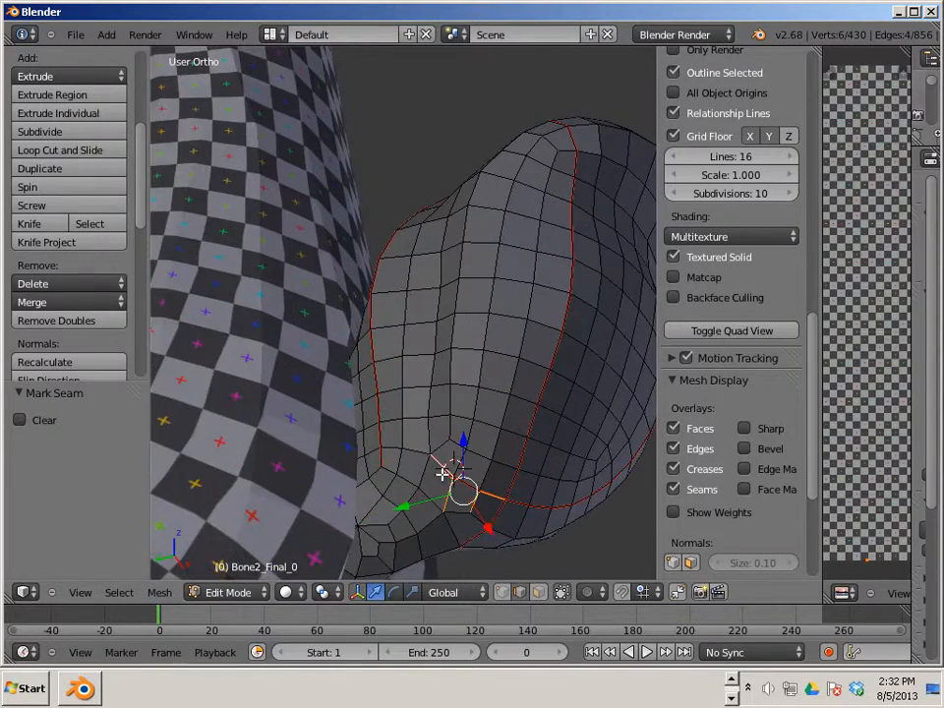
middle_click_drag(462, 488, 464, 476)
key("l")
scroll(480, 480, "down", 3)
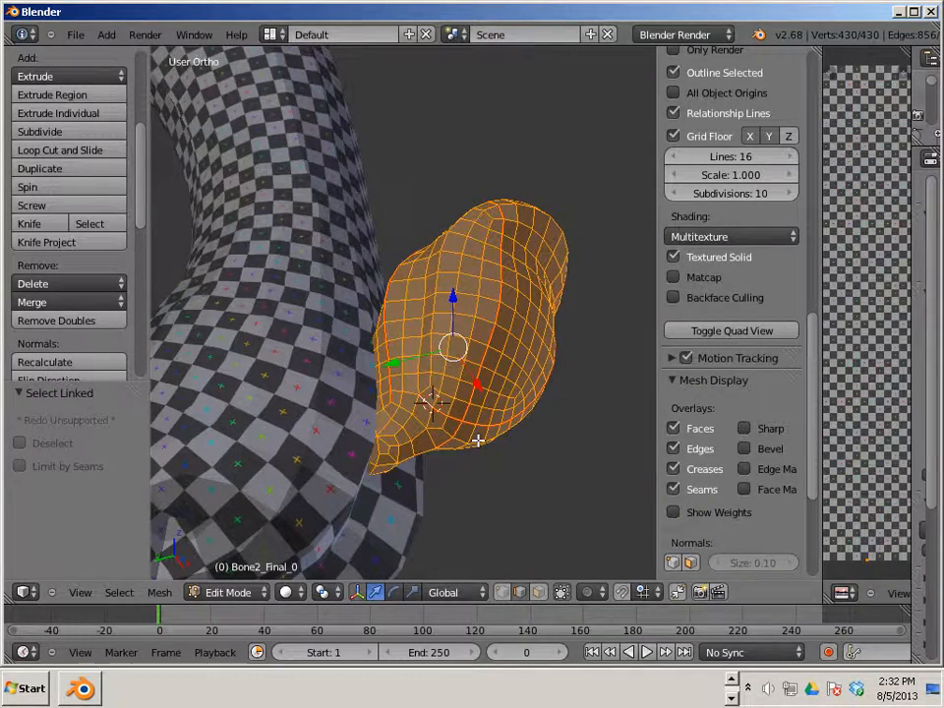
key("a")
- Clear the seam from the short edges at the small bone's lower end, between the lengthwise seam and the pointed tip
scroll(463, 436, "up", 2)
right_click(468, 457)
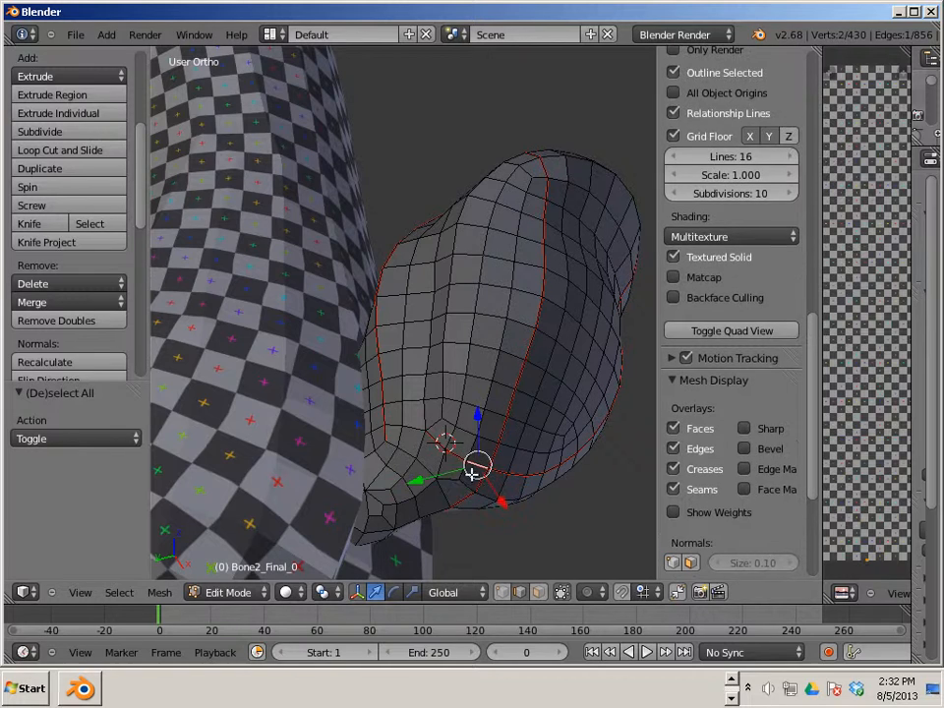
scroll(98, 351, "down", 4)
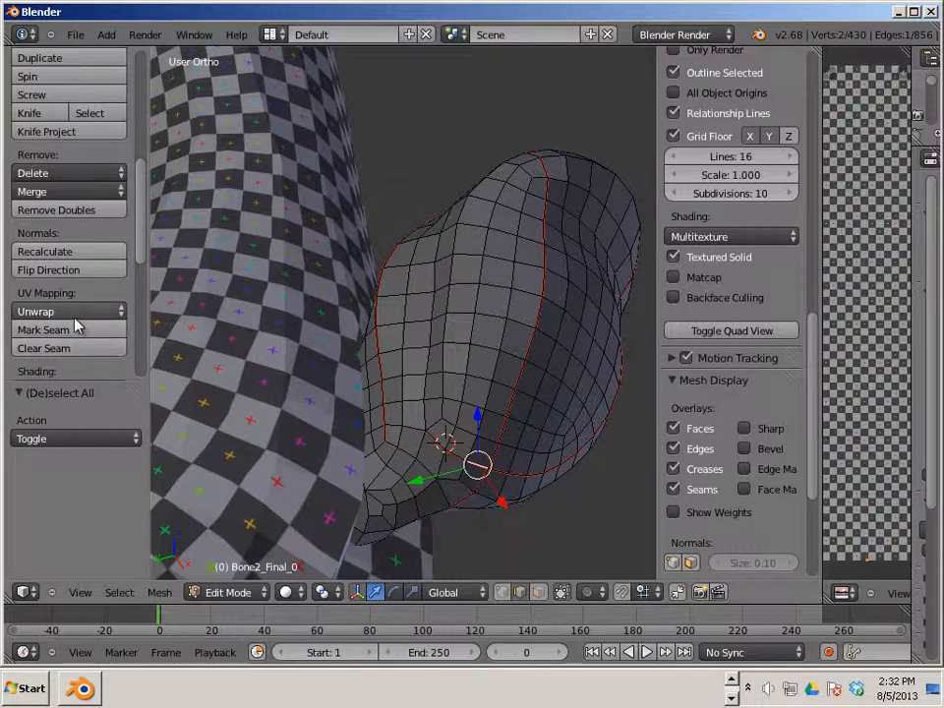
left_click(66, 348)
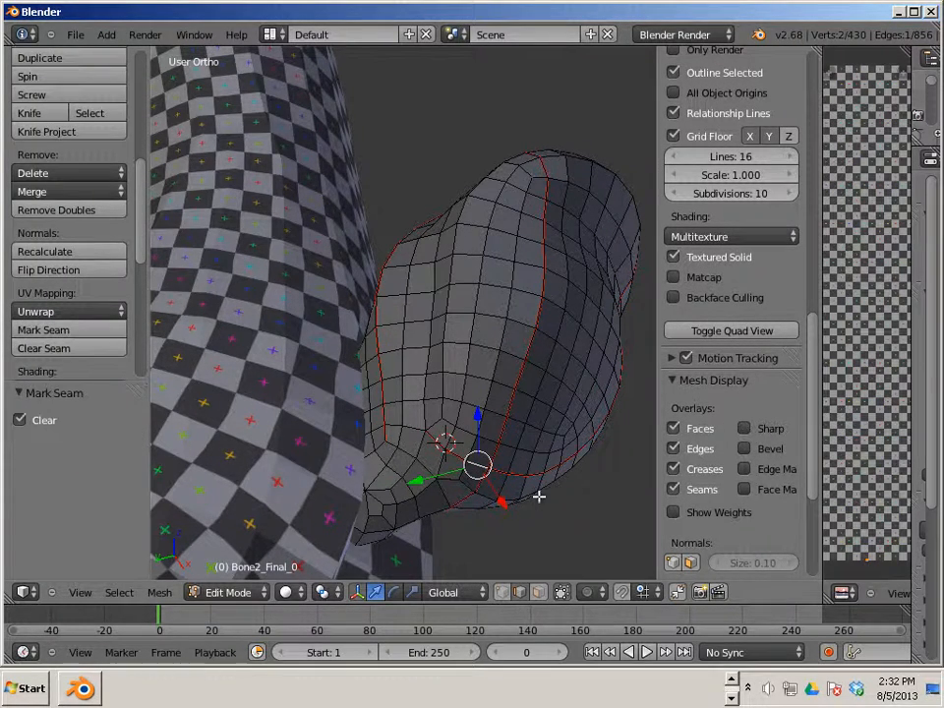
right_click(455, 454)
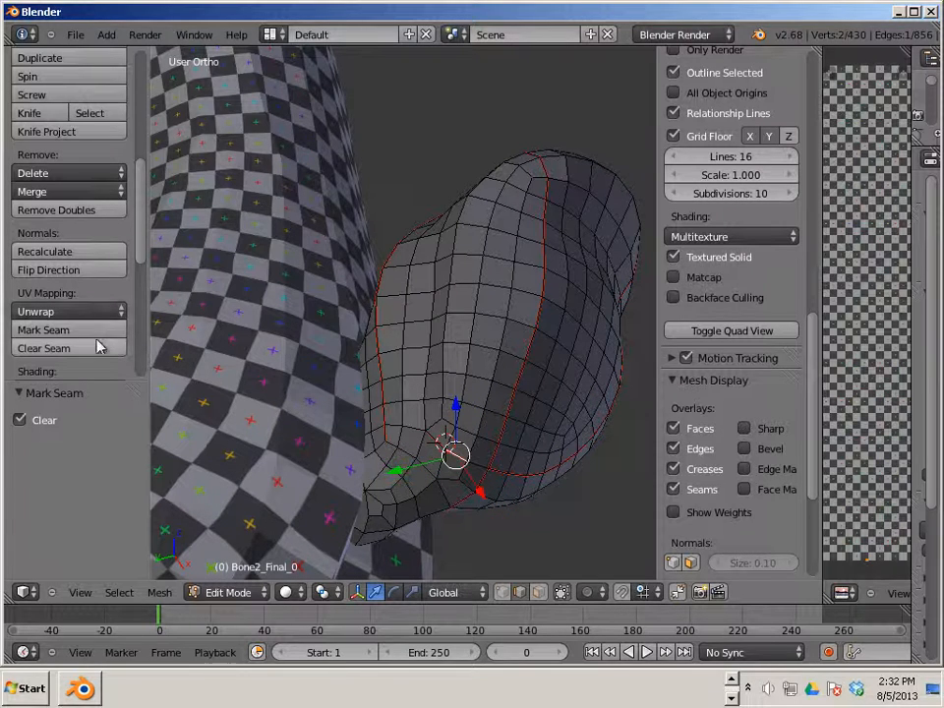
middle_click_drag(389, 433, 531, 449)
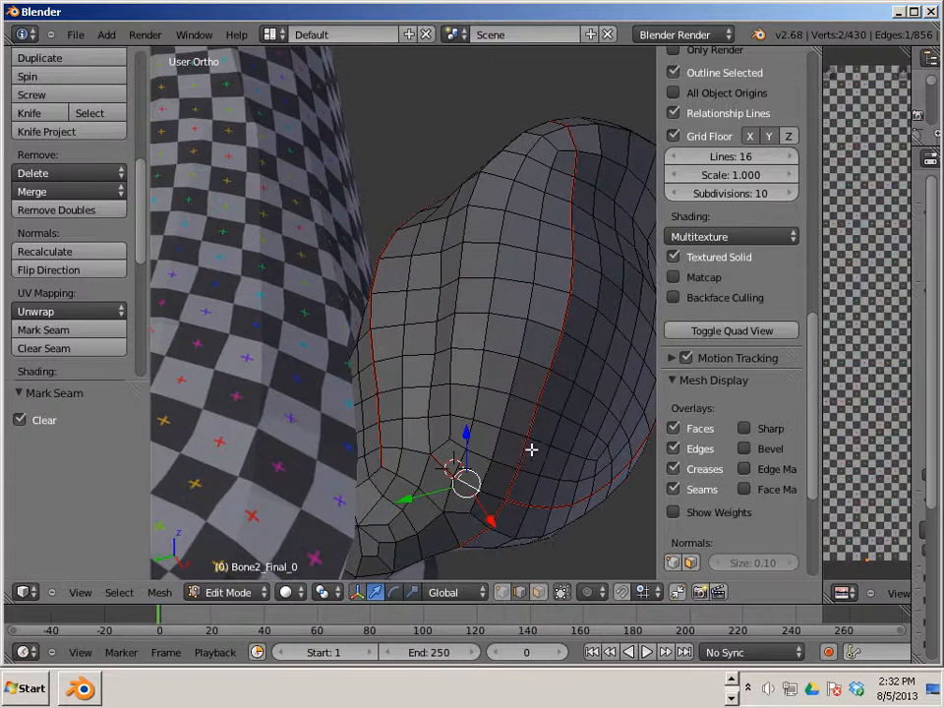
right_click(440, 461)
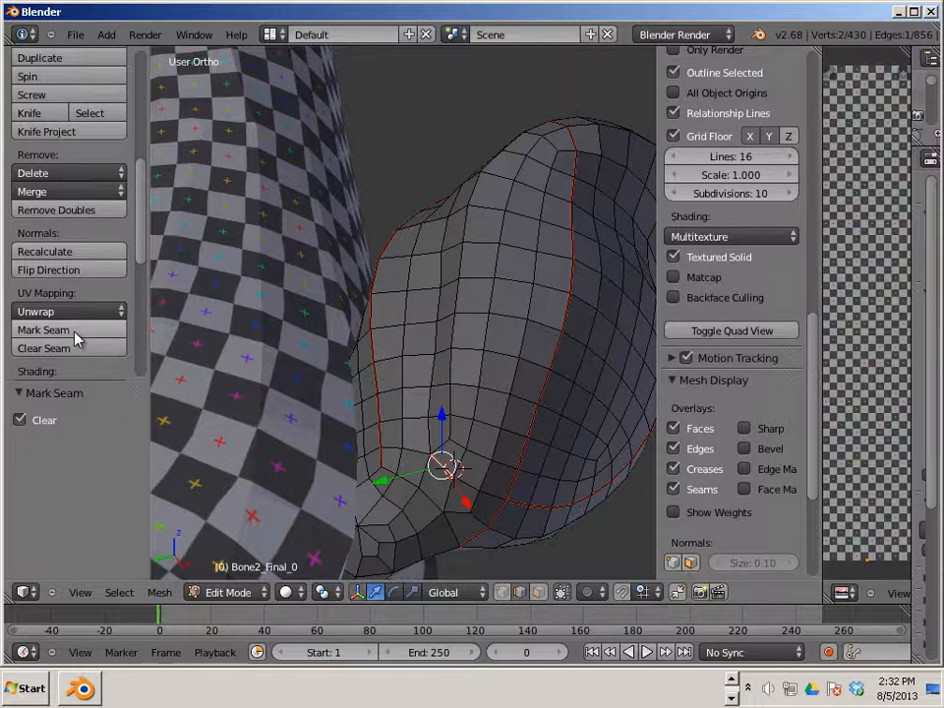
middle_click_drag(413, 452, 444, 396)
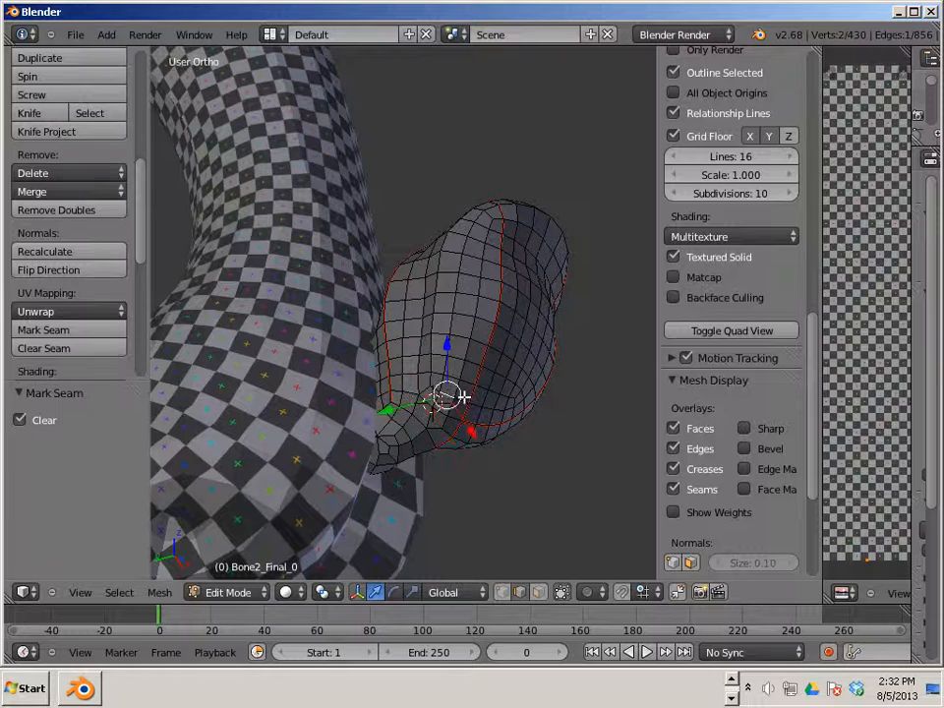
- Select the small bone's entire mesh, unwrap it with the remaining seams, and enlarge the UV editor to inspect the islands
key("l")
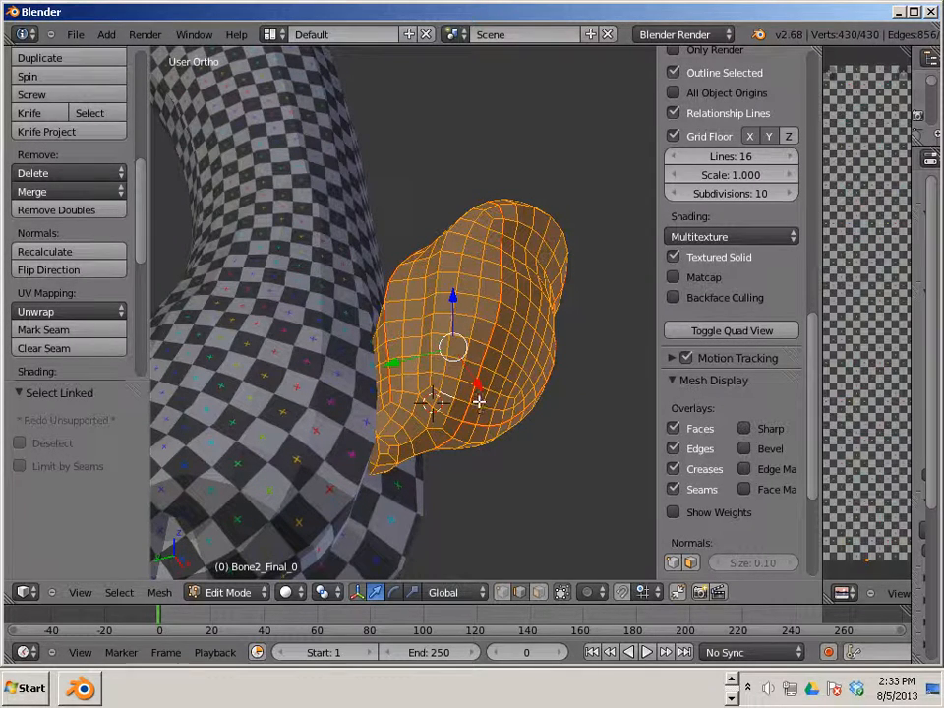
key("u")
left_click(481, 396)
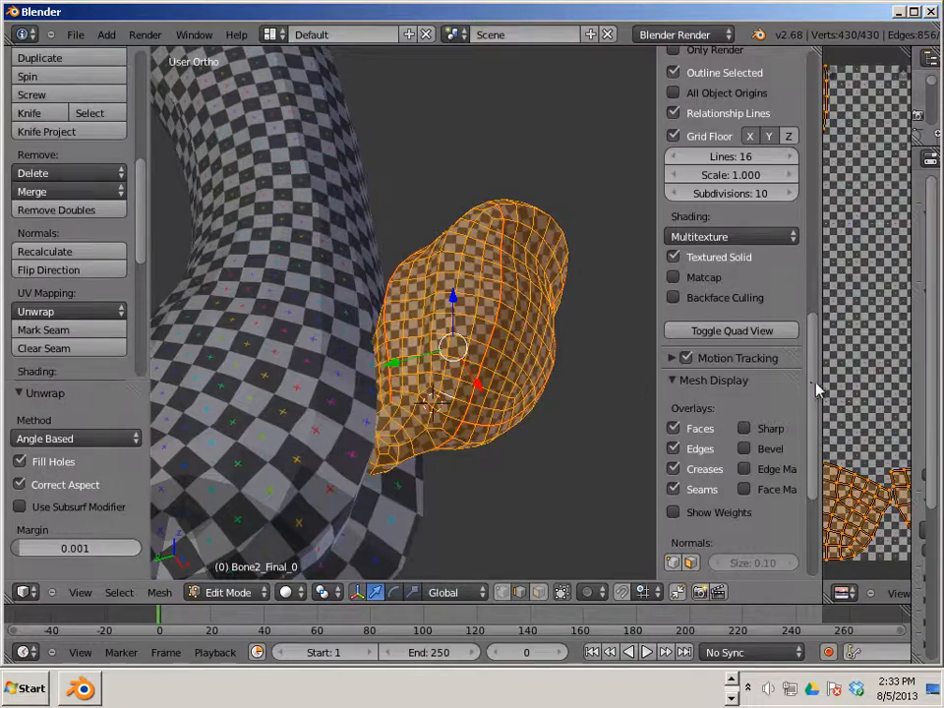
left_click_drag(820, 387, 360, 366)
scroll(411, 367, "down", 1)
scroll(442, 393, "up", 3)
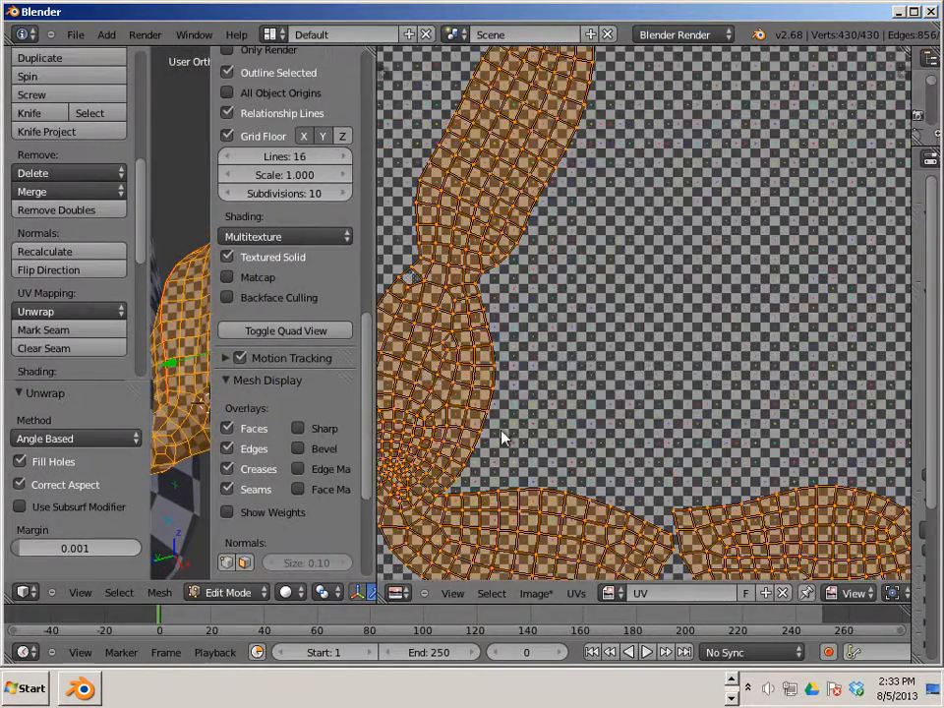
- Select the chain of edges along the inner end of the separate lower UV island and clear its seams
right_click(674, 521)
scroll(673, 541, "down", 3)
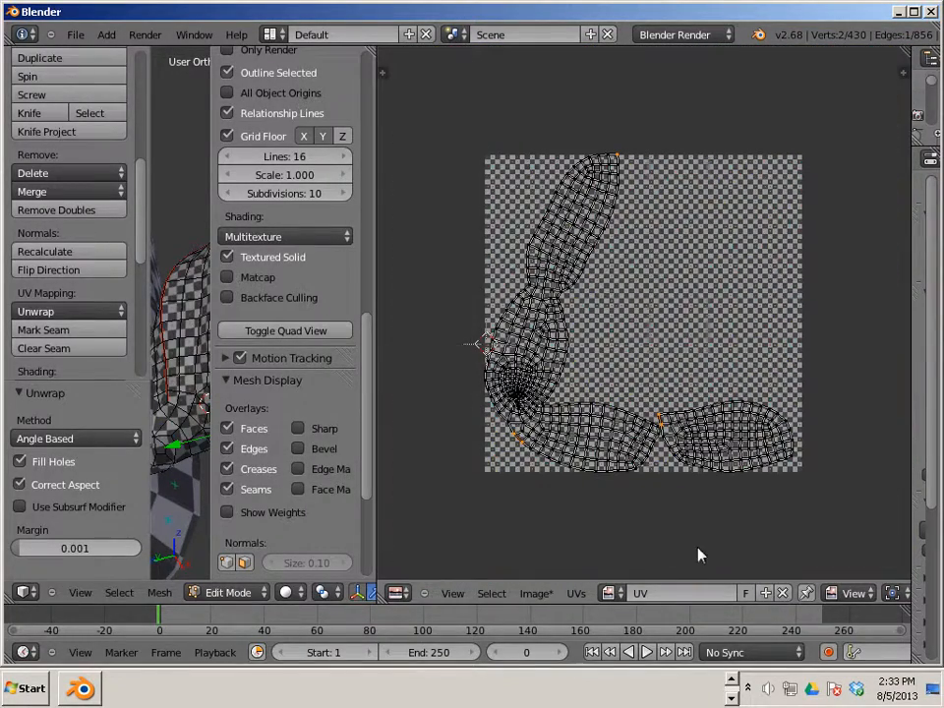
scroll(678, 544, "up", 1)
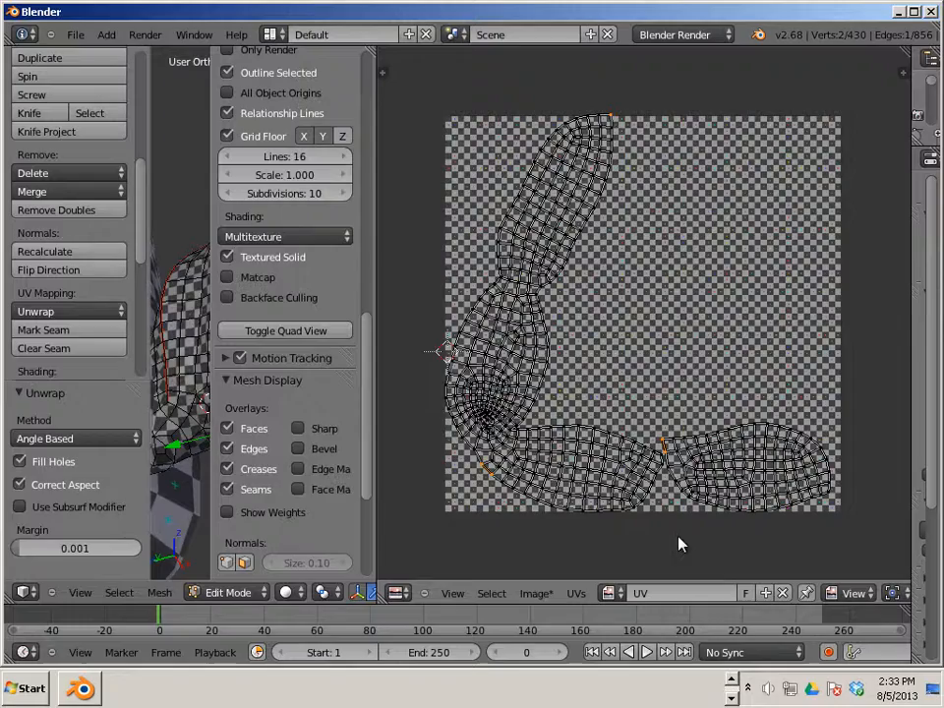
right_click(664, 479, "shift")
scroll(662, 498, "up", 3)
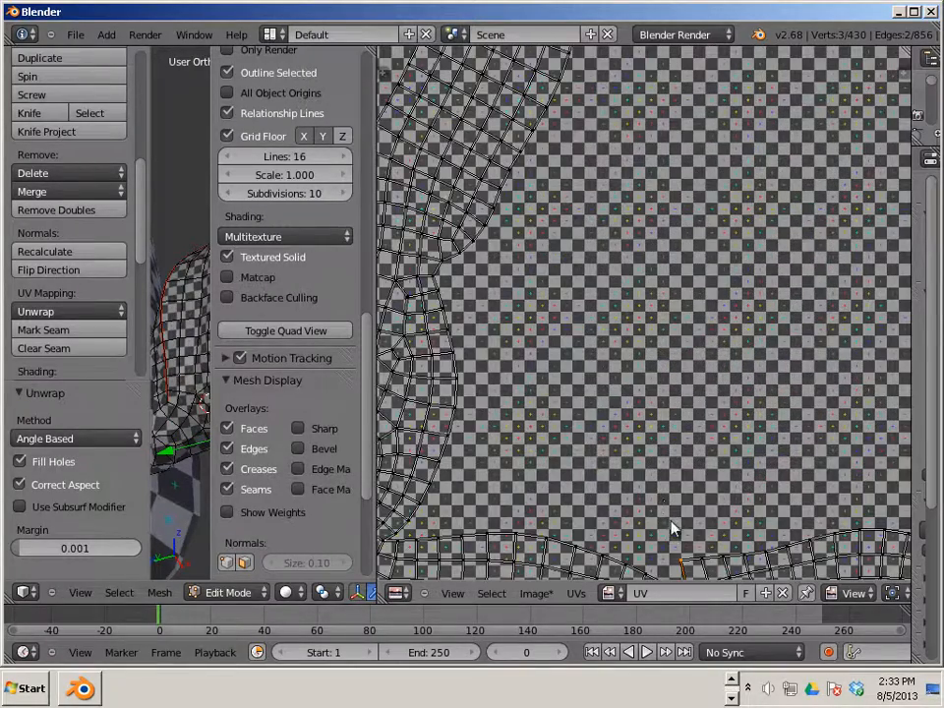
middle_click_drag(671, 521, 645, 360)
right_click(680, 482, "shift")
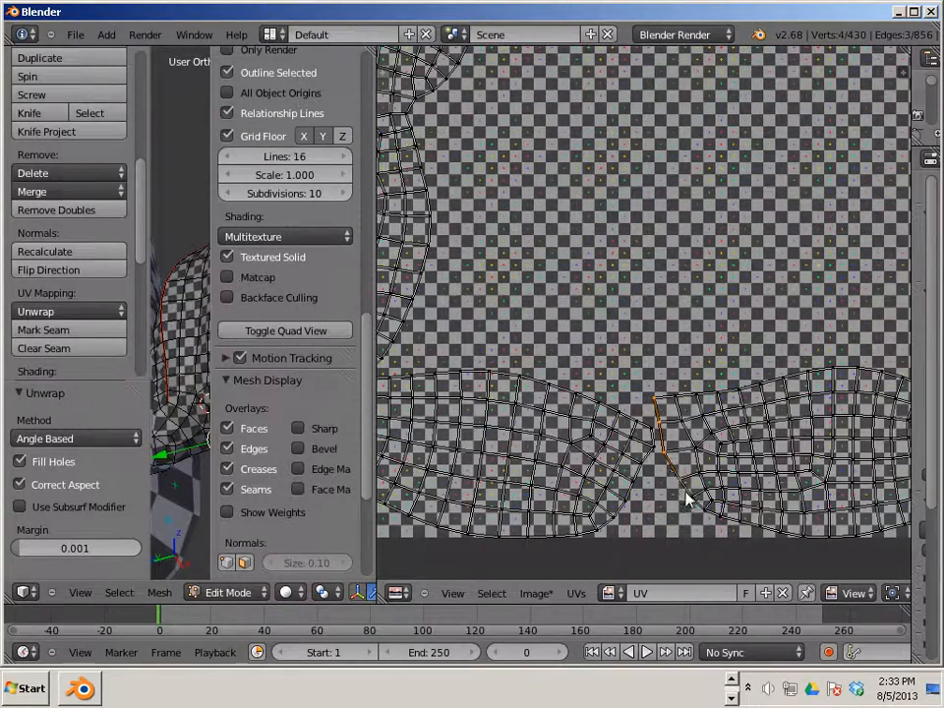
right_click(692, 504, "shift")
right_click(700, 518, "shift")
right_click(714, 519, "shift")
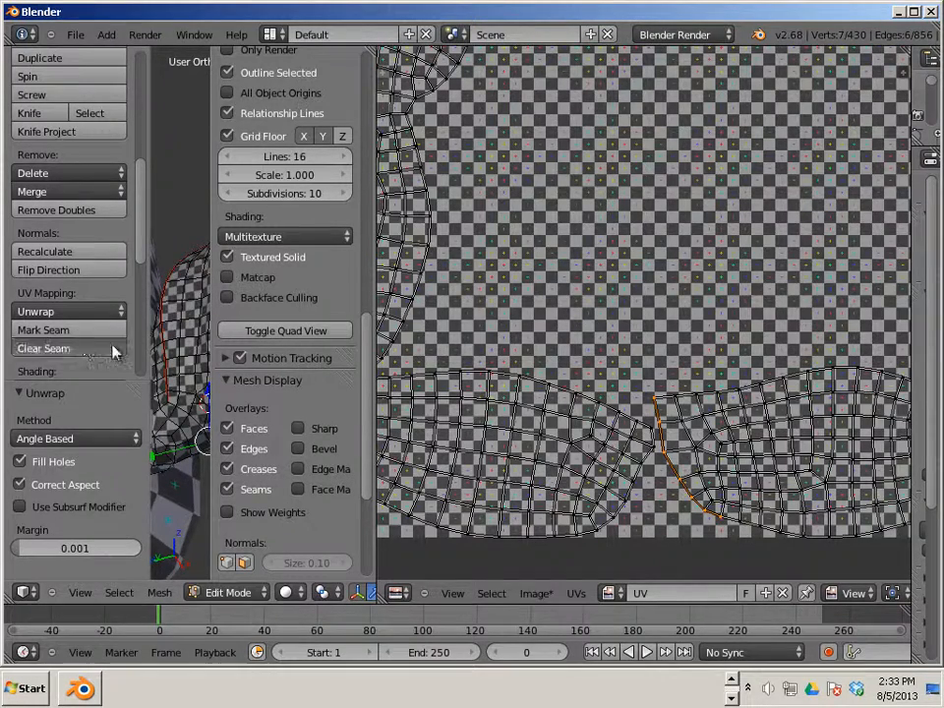
left_click(61, 329)
- Select all linked geometry of the small bone, unwrap it again, and enlarge the 3D view to check the checker pattern
middle_click_drag(189, 338, 189, 339)
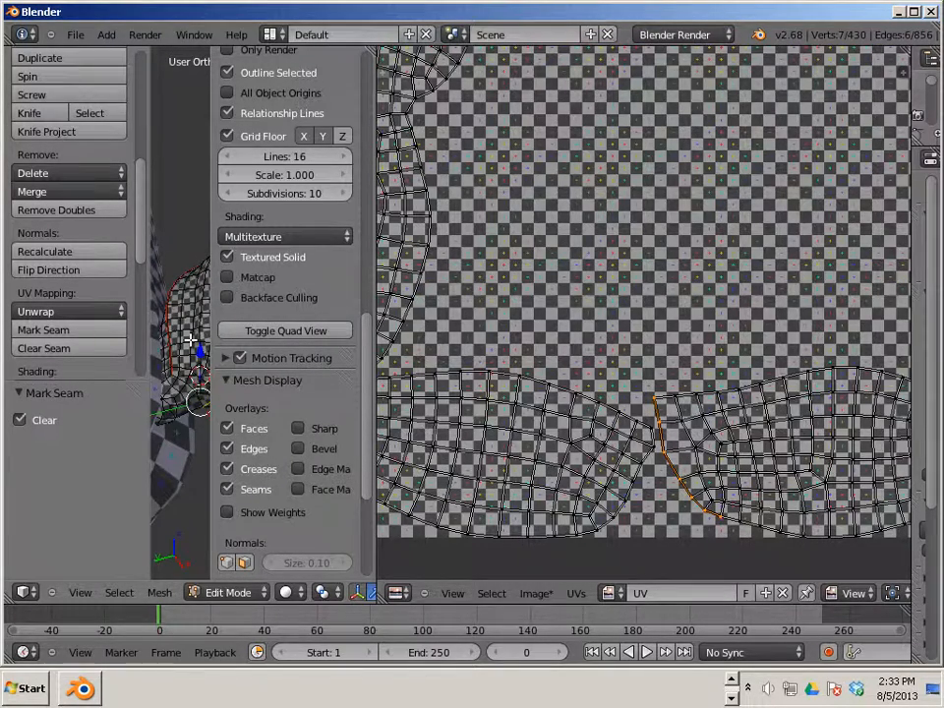
key("l")
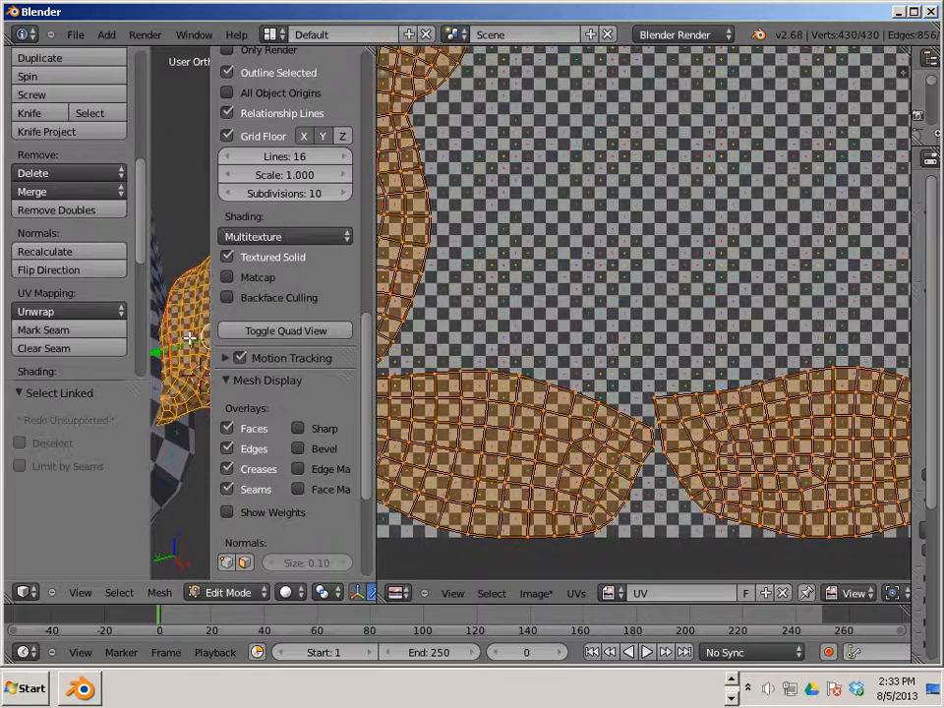
key("u")
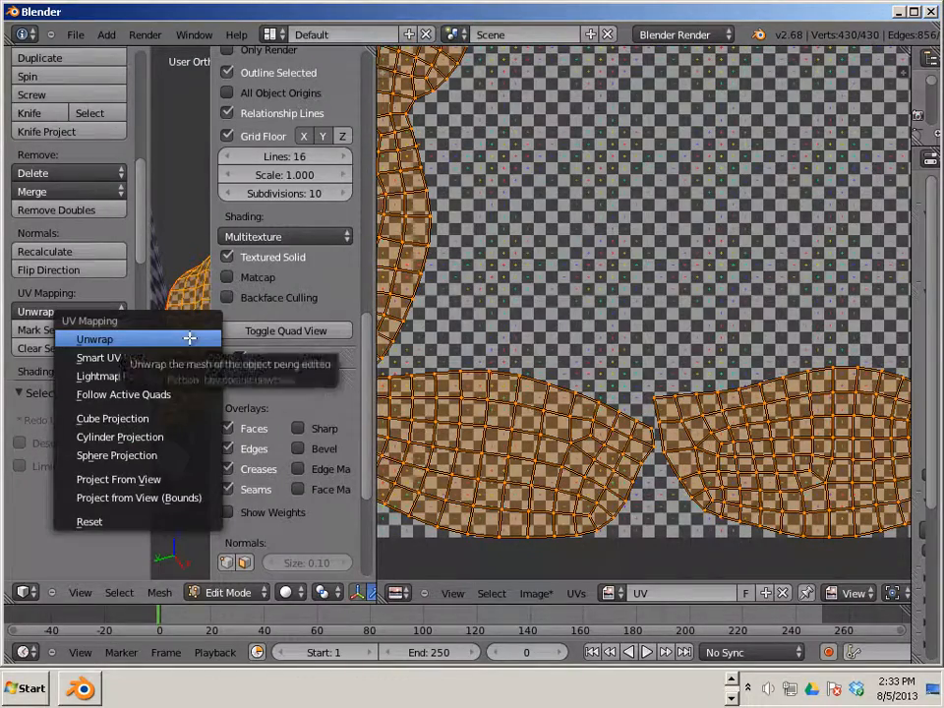
left_click(189, 337)
scroll(504, 354, "down", 5)
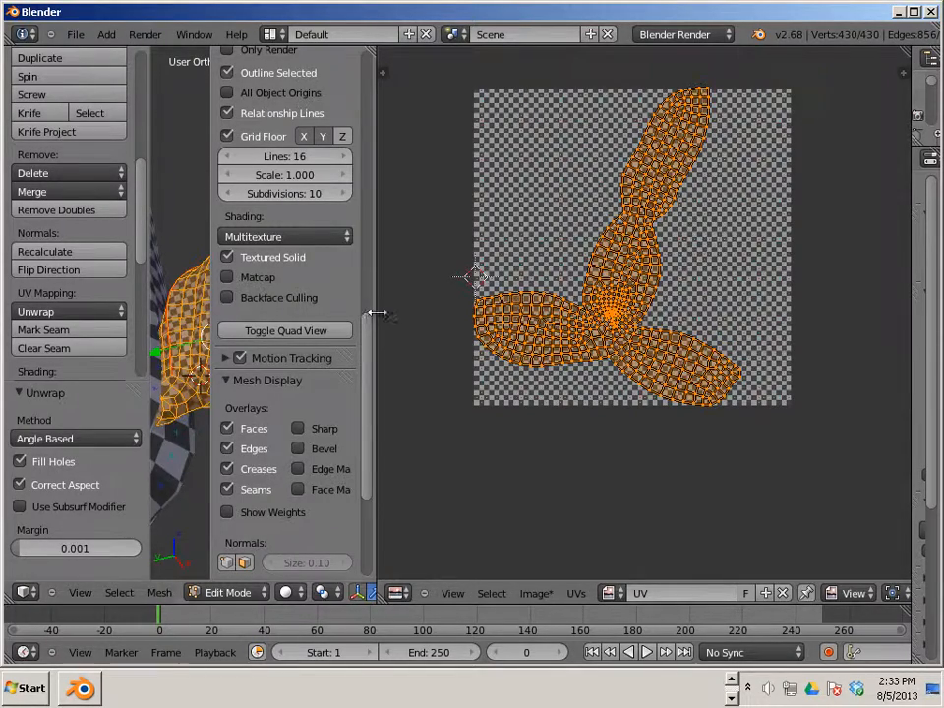
left_click_drag(375, 315, 864, 320)
scroll(496, 351, "up", 1)
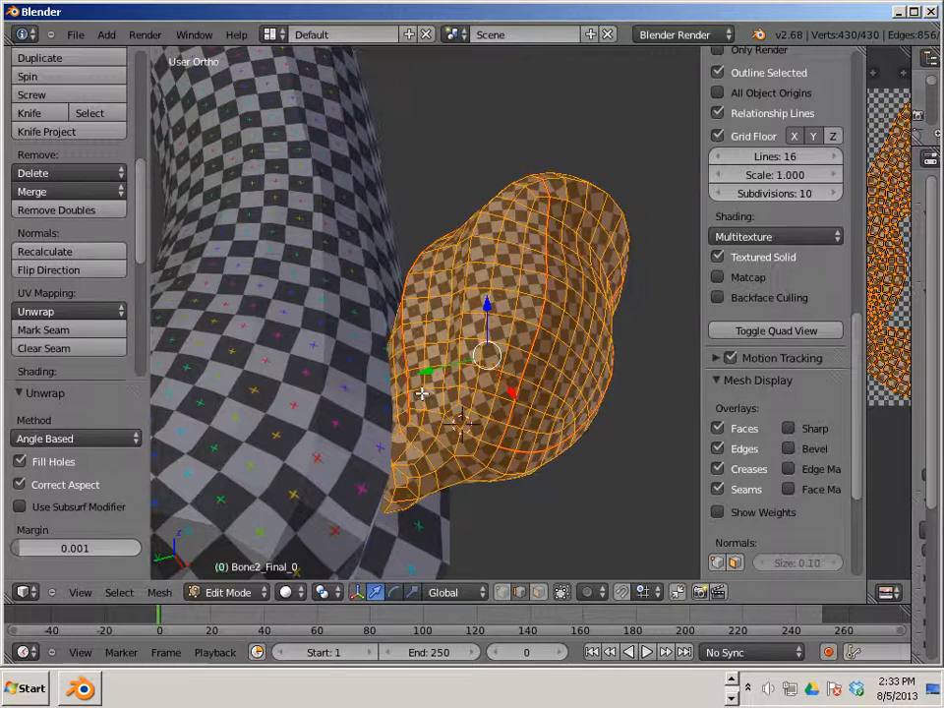
- Switch to the Mudbox window with the horse leg bones project
key("alt+Tab")
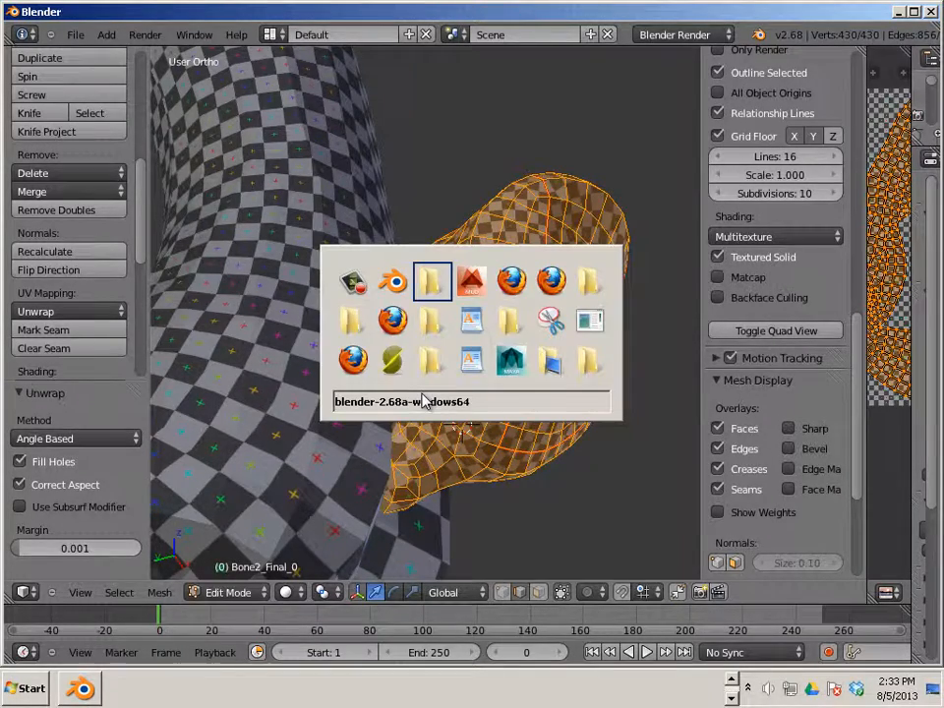
key("alt+Tab")
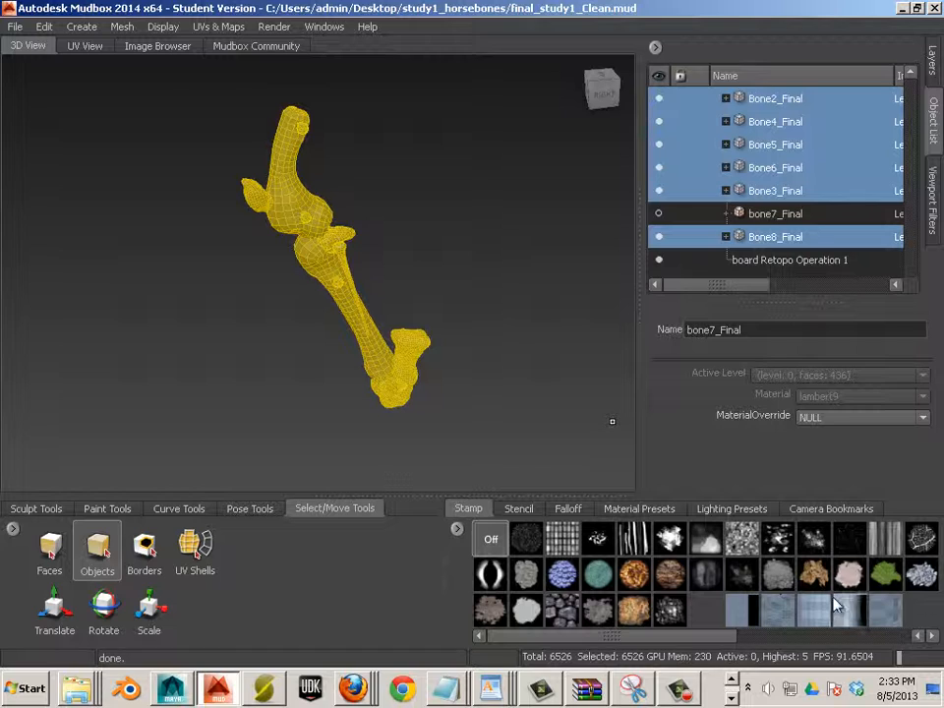